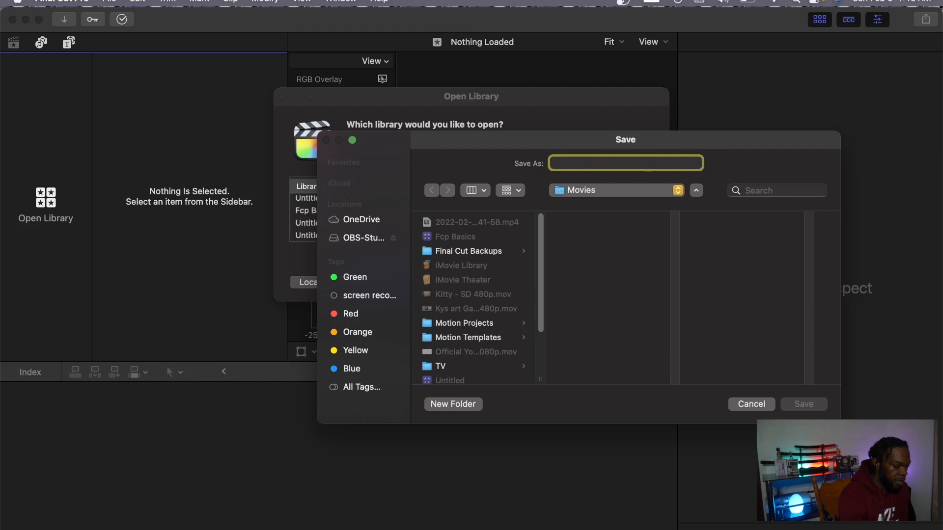
# Save the new library in the Movies folder under the name "FCP Basics.".
pyautogui.write('F')
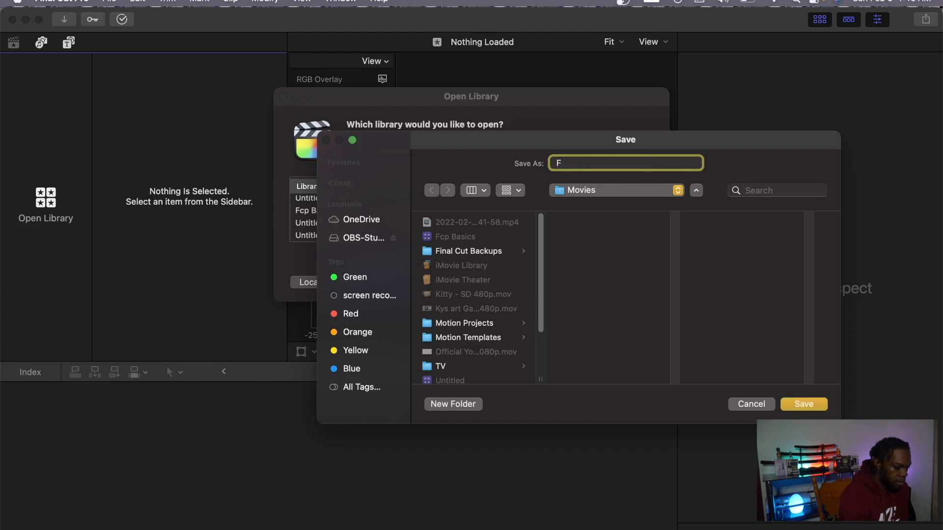
pyautogui.write('CP B')
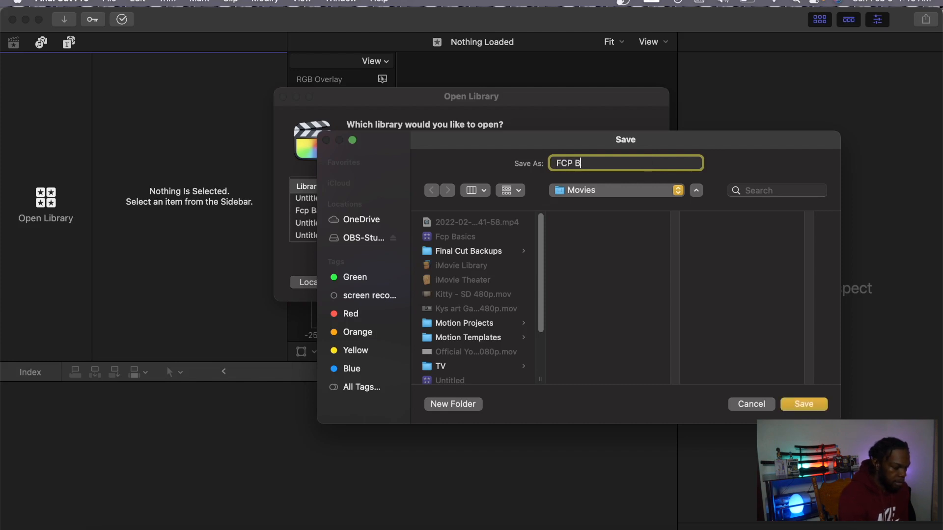
pyautogui.write('asics')
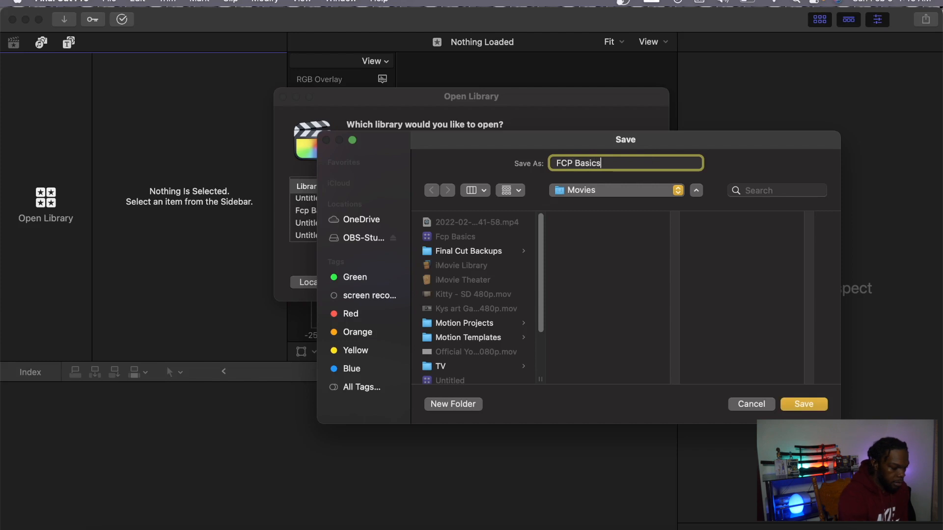
pyautogui.click(799, 409)
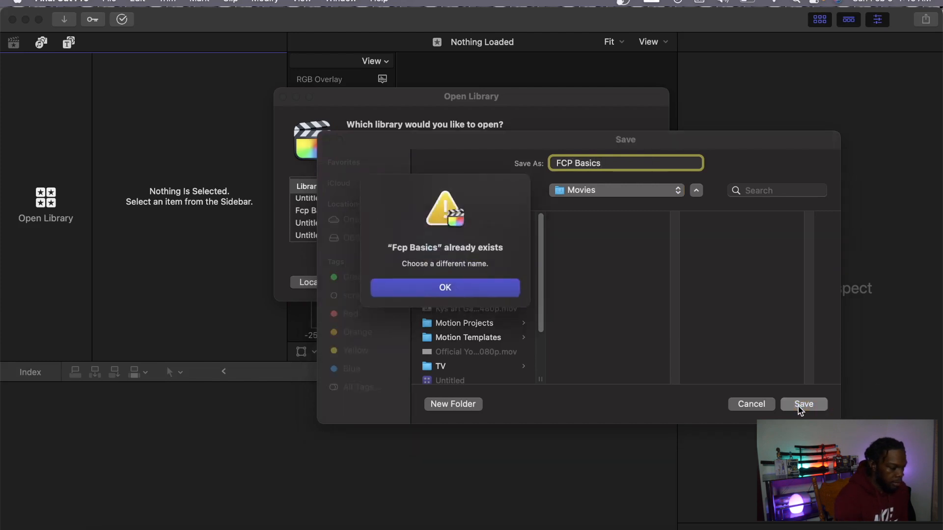
pyautogui.click(496, 294)
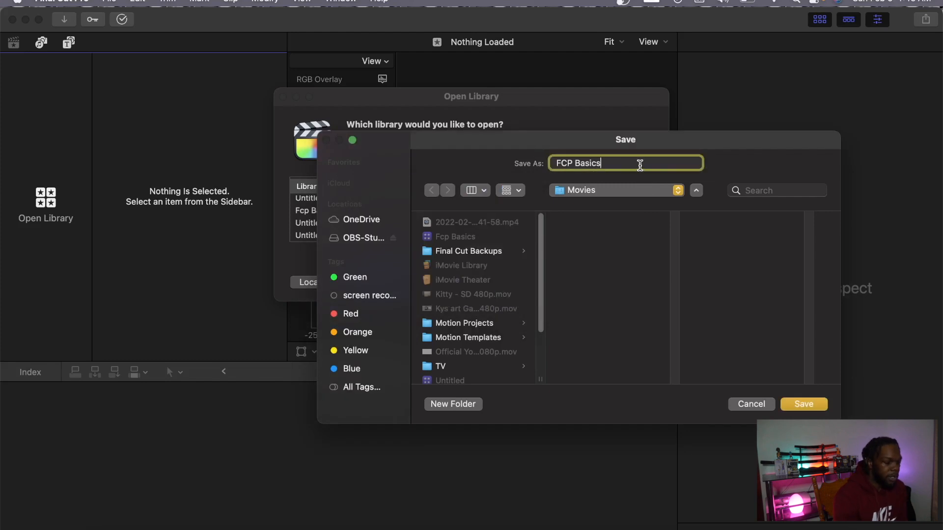
pyautogui.write('.')
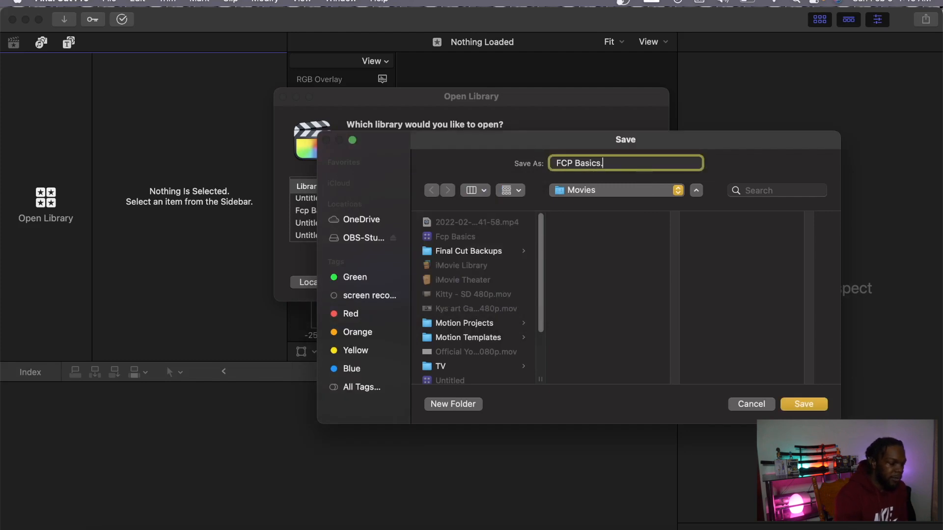
pyautogui.click(803, 406)
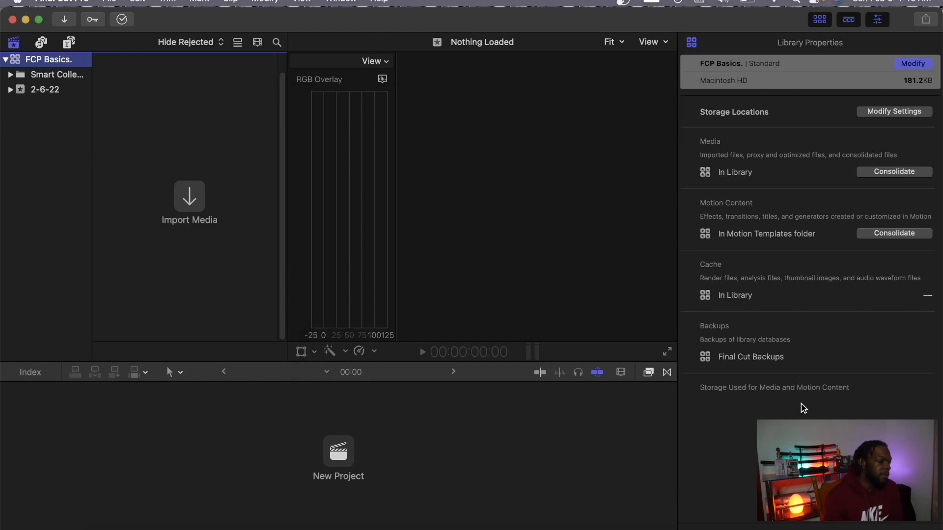
# Create a new project named "FCP Basics." in the 2-6-22 event with the default settings.
pyautogui.click(338, 455)
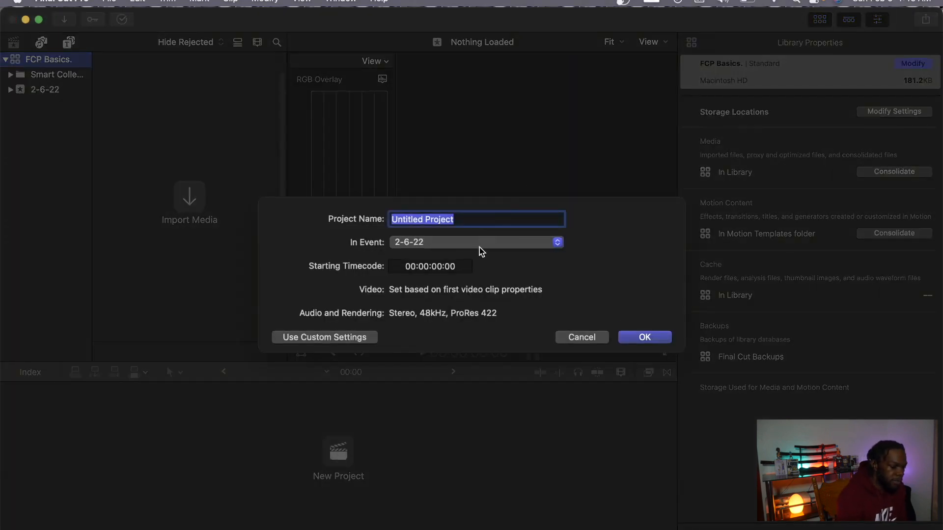
pyautogui.write('FCP Basics.')
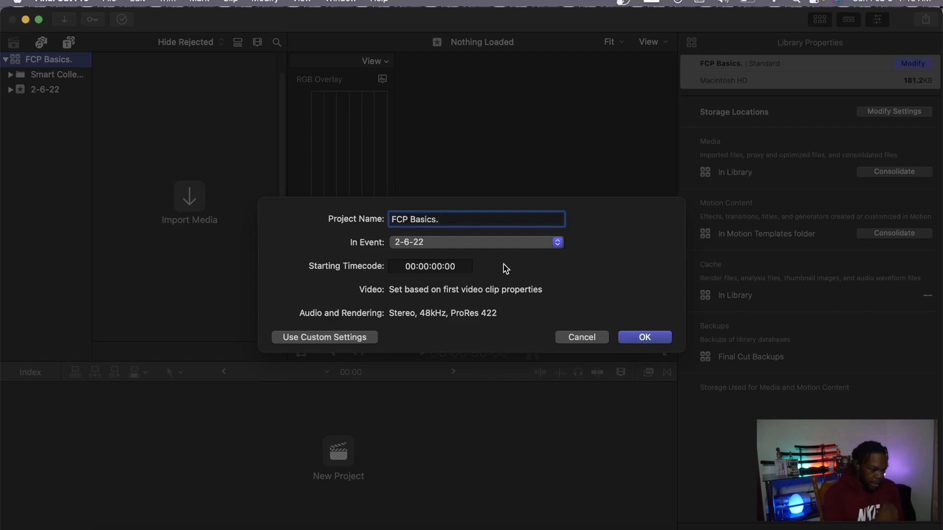
pyautogui.click(655, 339)
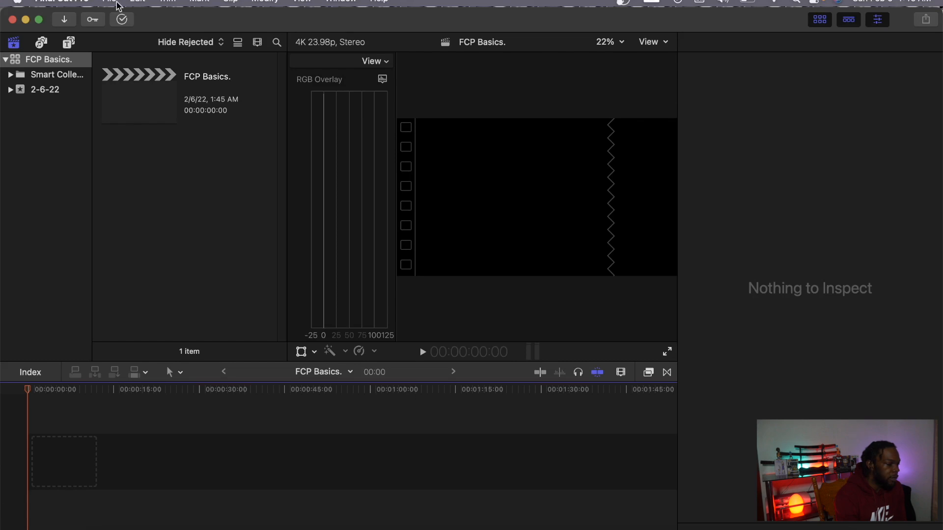
# Import all three FootageCrate clips from the Aerial folder into the existing 2-6-22 event.
pyautogui.click(64, 19)
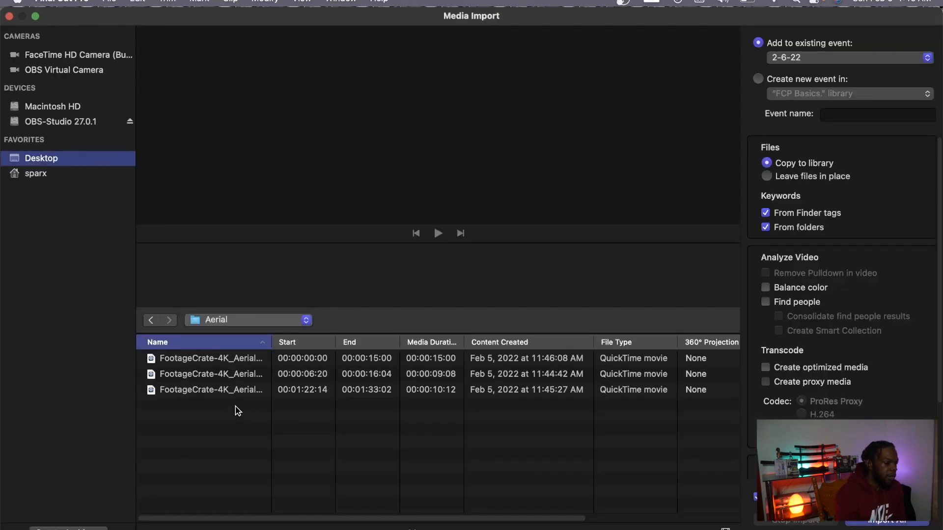
pyautogui.click(214, 373)
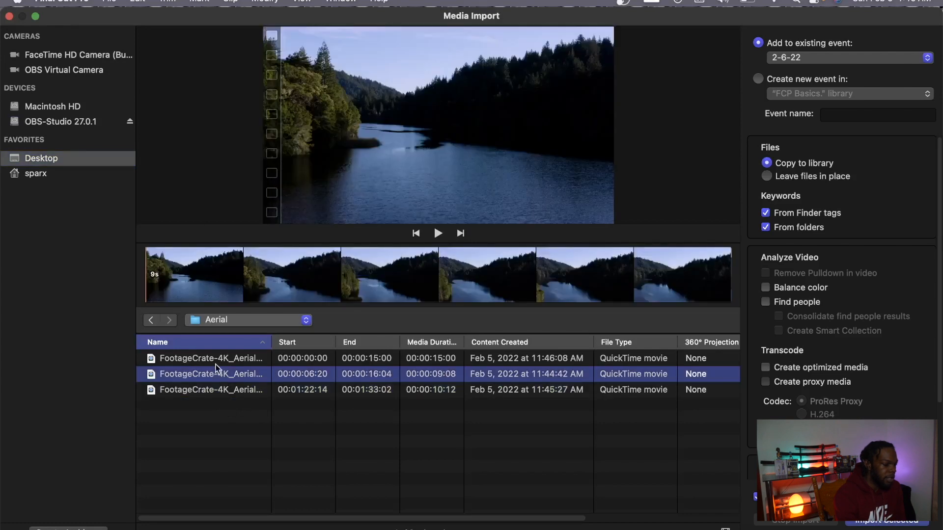
pyautogui.click(216, 362)
pyautogui.moveTo(223, 413); pyautogui.dragTo(197, 355)
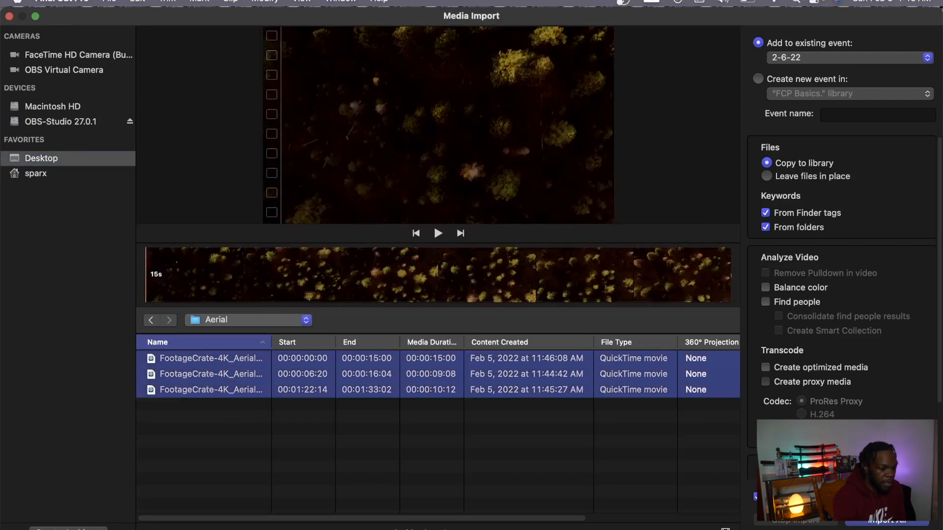
pyautogui.click(888, 525)
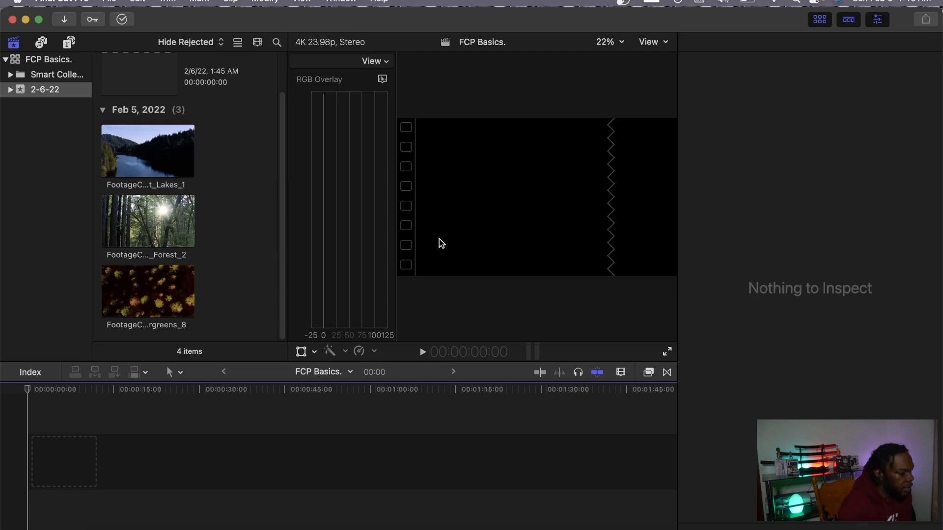
# Place the lake, wintergreens and forest clips one after another in the timeline, using about 7:01 of the wintergreens clip.
pyautogui.click(161, 147)
pyautogui.moveTo(157, 167); pyautogui.dragTo(37, 456)
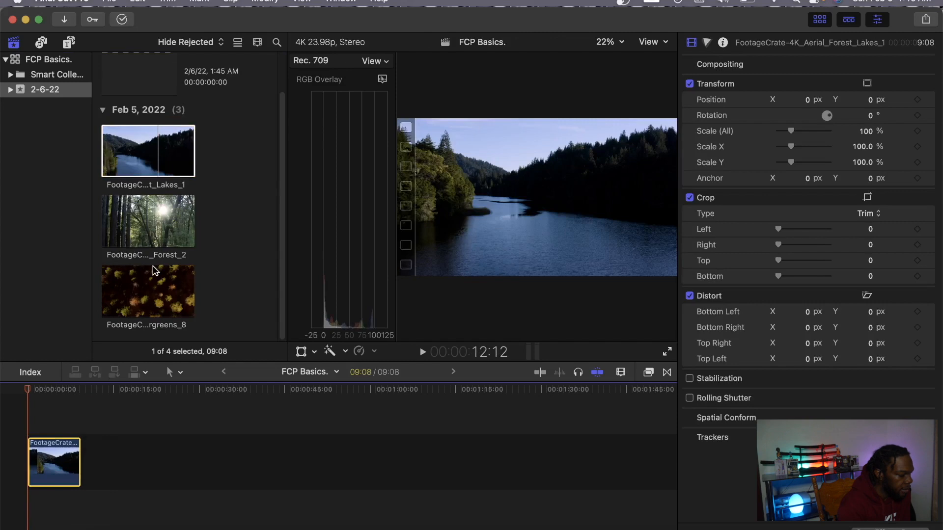
pyautogui.moveTo(153, 289); pyautogui.dragTo(106, 462)
pyautogui.click(172, 241)
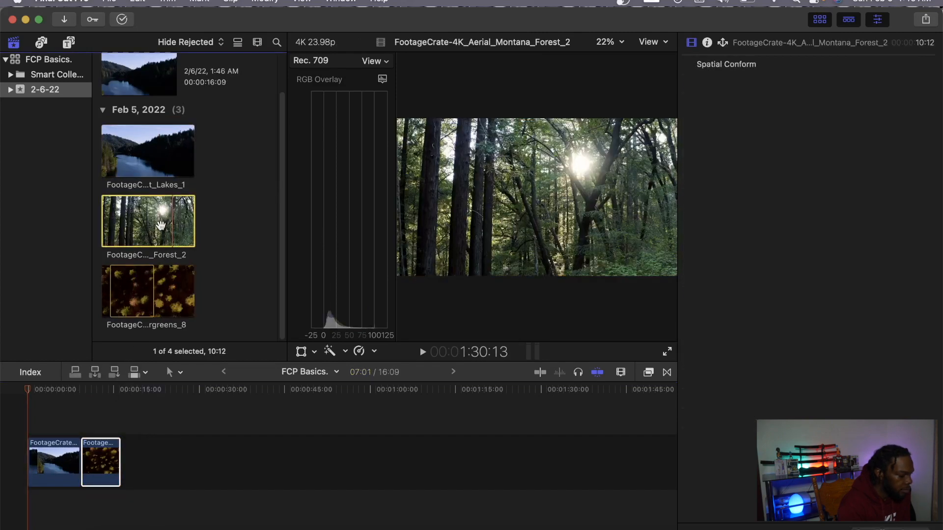
pyautogui.moveTo(159, 223); pyautogui.dragTo(169, 471)
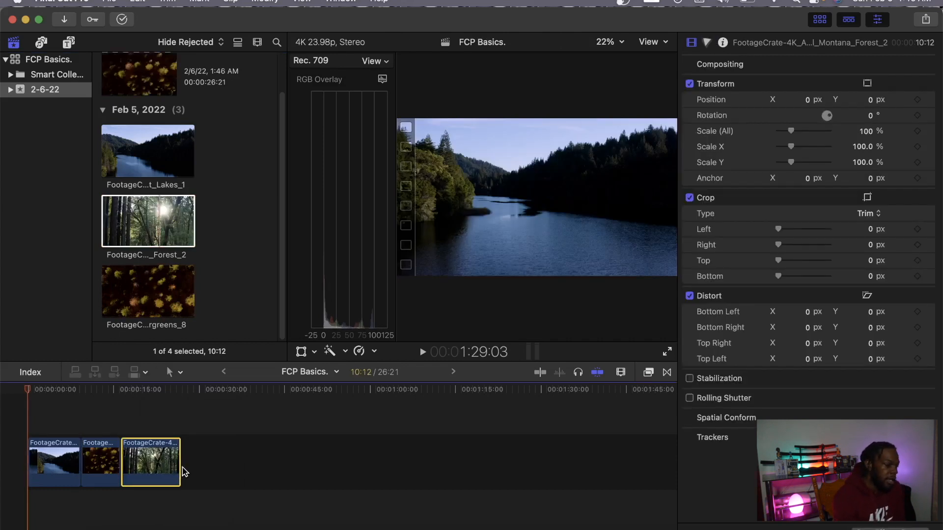
pyautogui.moveTo(176, 466)
pyautogui.mouseDown()
pyautogui.moveTo(148, 469)
pyautogui.moveTo(189, 467)
pyautogui.moveTo(182, 461)
pyautogui.mouseUp()
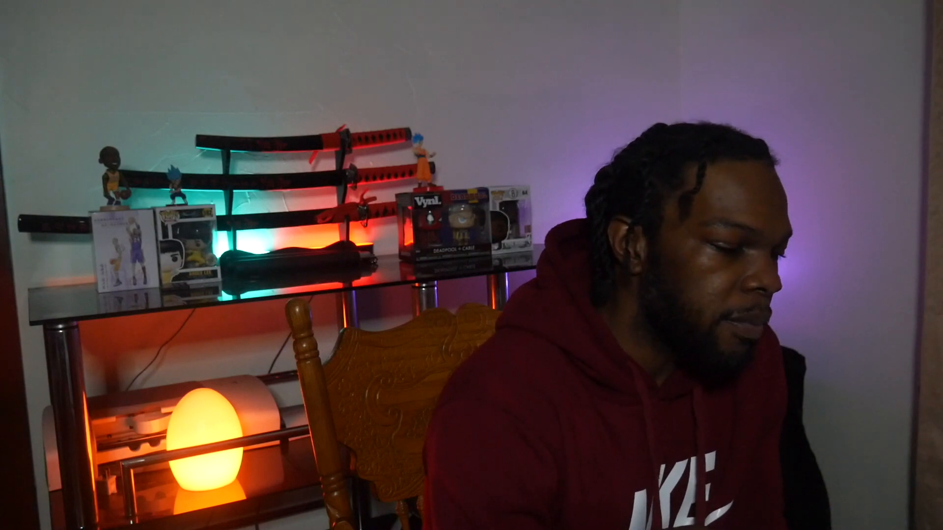
# Use the Select tool to move the lake clip to the end of the timeline and back to the start.
pyautogui.click(173, 372)
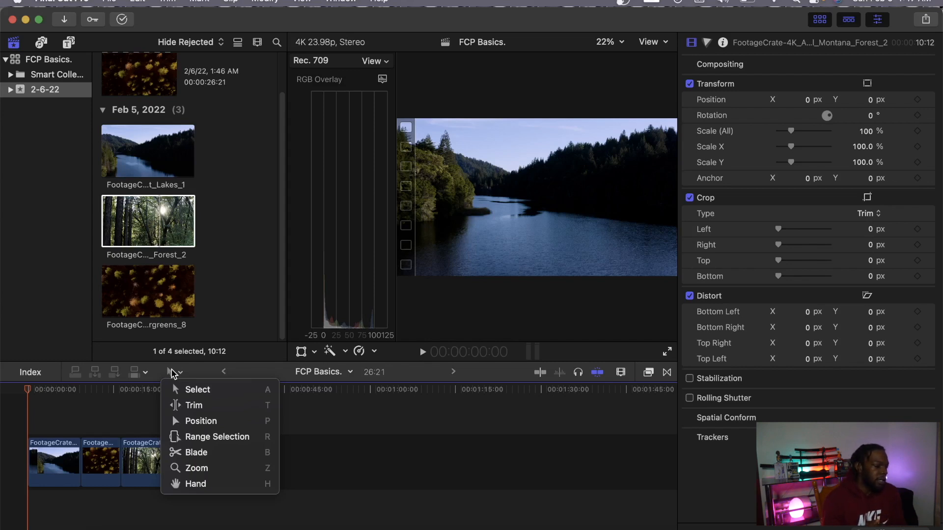
pyautogui.click(194, 389)
pyautogui.moveTo(56, 464); pyautogui.dragTo(198, 465)
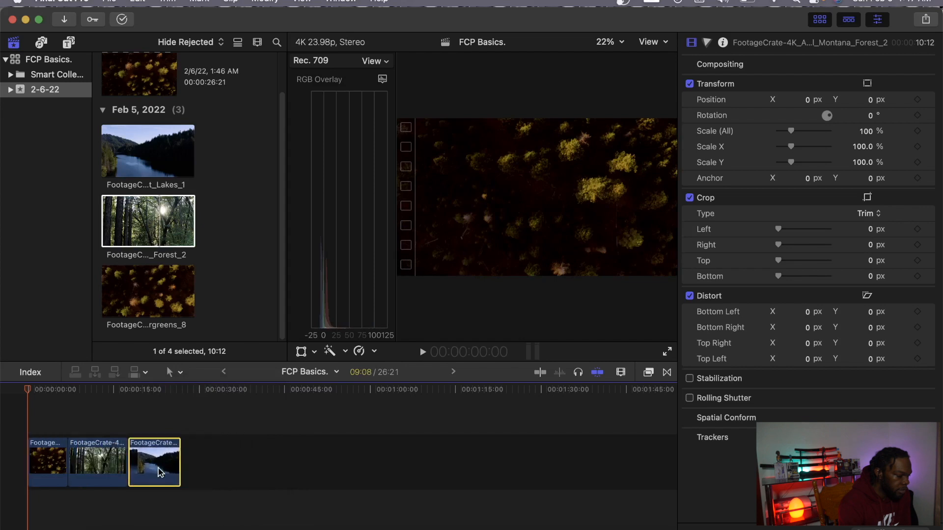
pyautogui.moveTo(42, 462)
pyautogui.mouseDown()
pyautogui.moveTo(172, 466)
pyautogui.moveTo(34, 467)
pyautogui.mouseUp()
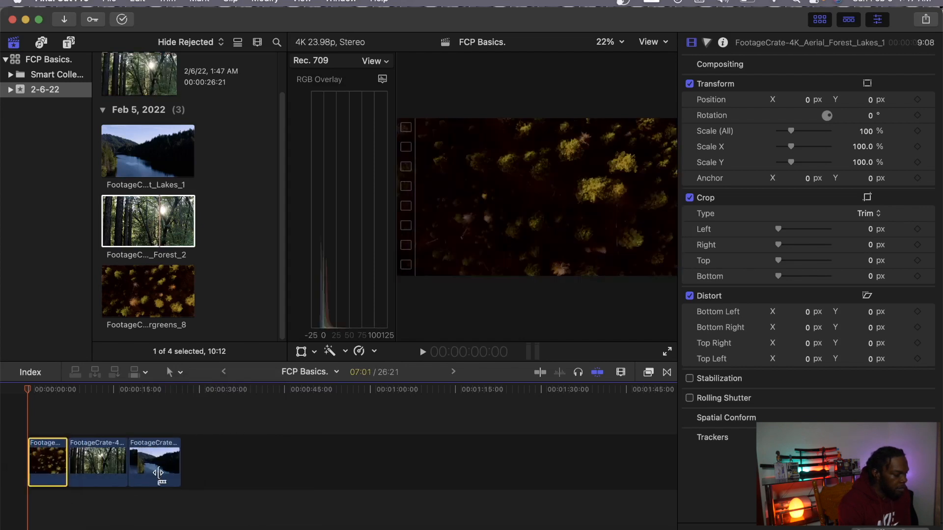
pyautogui.moveTo(131, 475); pyautogui.dragTo(25, 476)
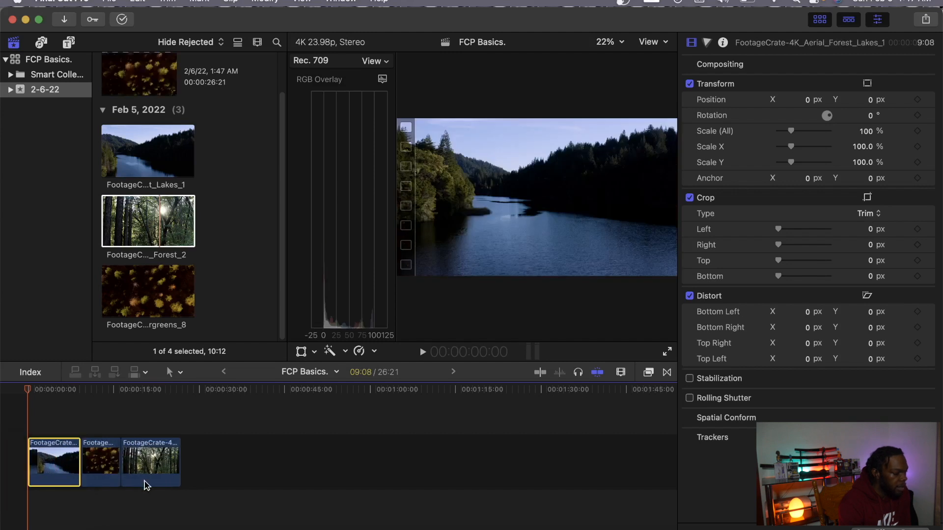
# Switch to the Trim tool and select the end edge of the lake clip in the timeline.
pyautogui.click(175, 372)
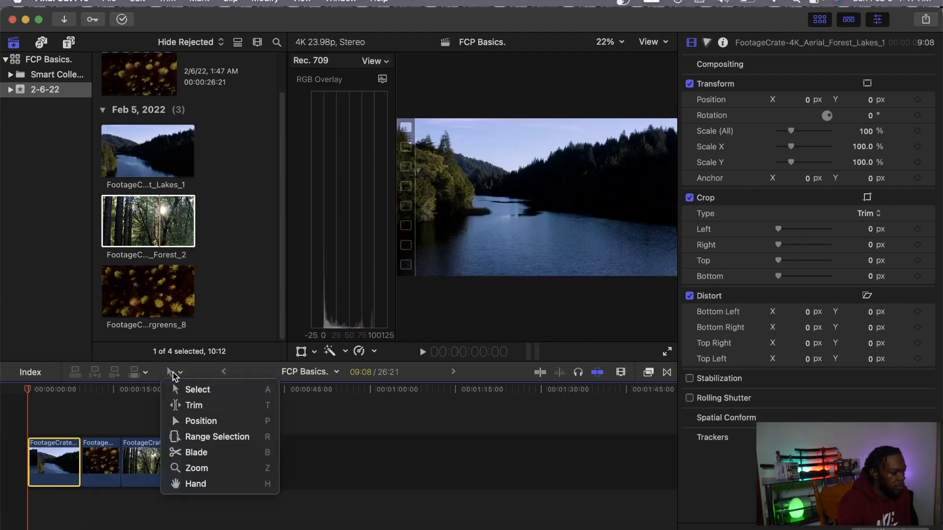
pyautogui.click(198, 406)
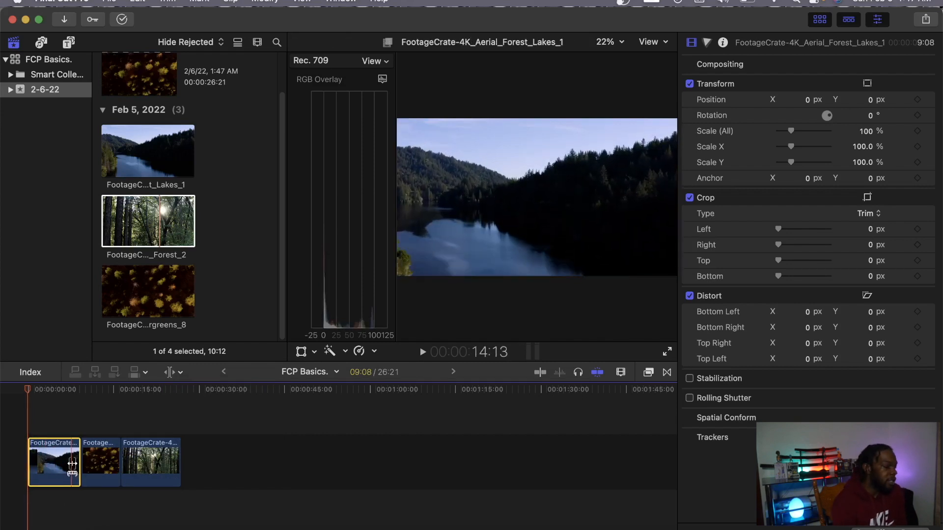
pyautogui.moveTo(29, 462); pyautogui.dragTo(78, 465)
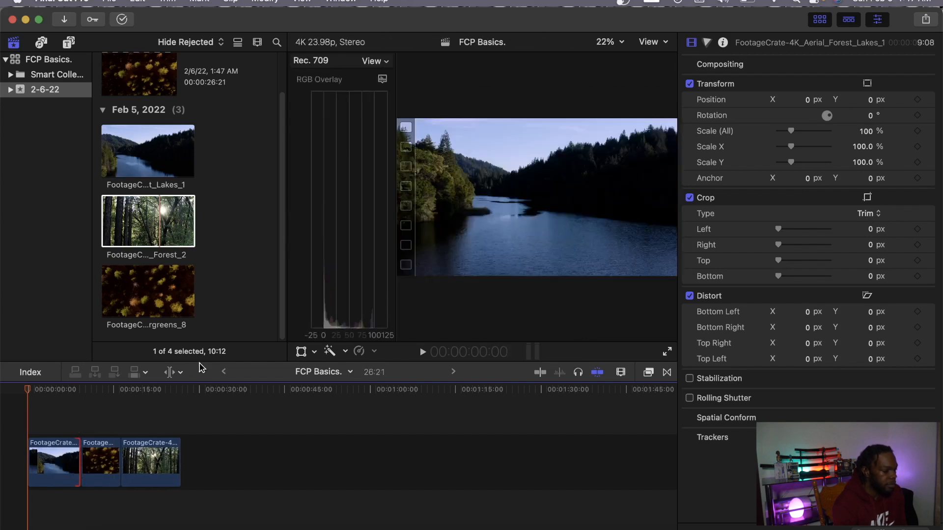
# Switch to the Position tool and select the wintergreens clip in the middle of the timeline.
pyautogui.click(173, 372)
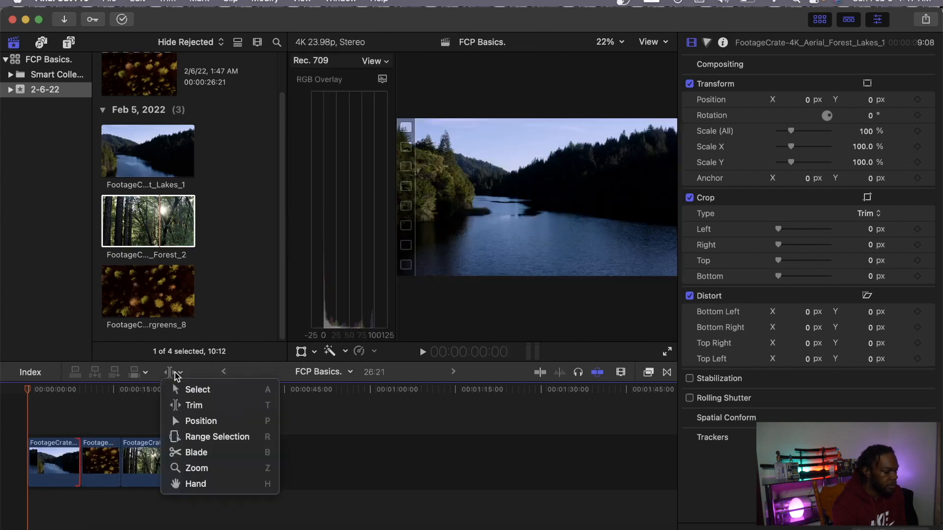
pyautogui.click(215, 423)
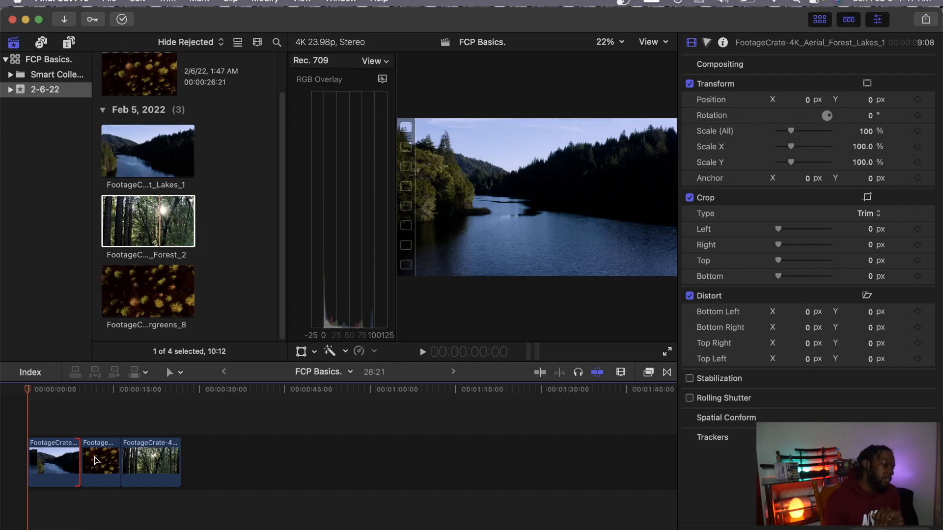
pyautogui.moveTo(96, 461)
pyautogui.mouseDown()
pyautogui.moveTo(102, 426)
pyautogui.moveTo(98, 473)
pyautogui.mouseUp()
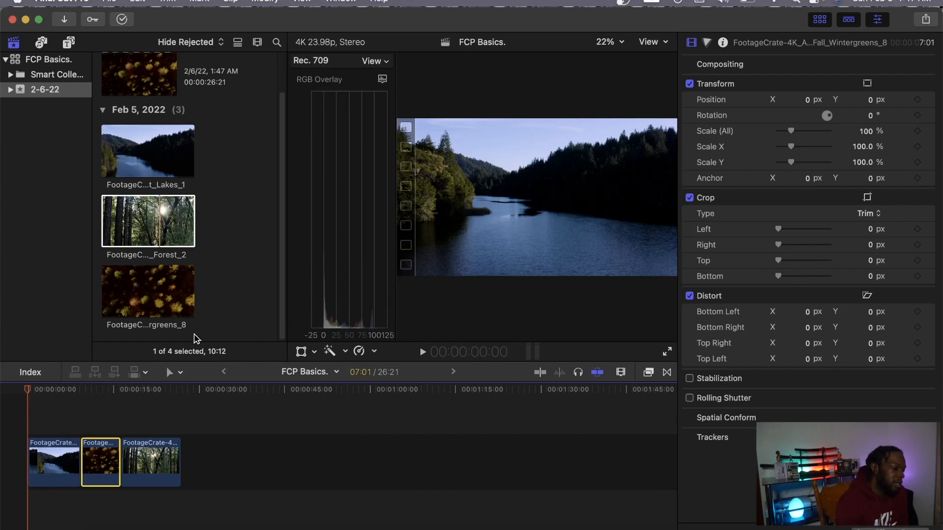
# With the Range Selection tool, narrow the range on the lake clip to about 4:01 and extend it back over the whole clip.
pyautogui.click(176, 372)
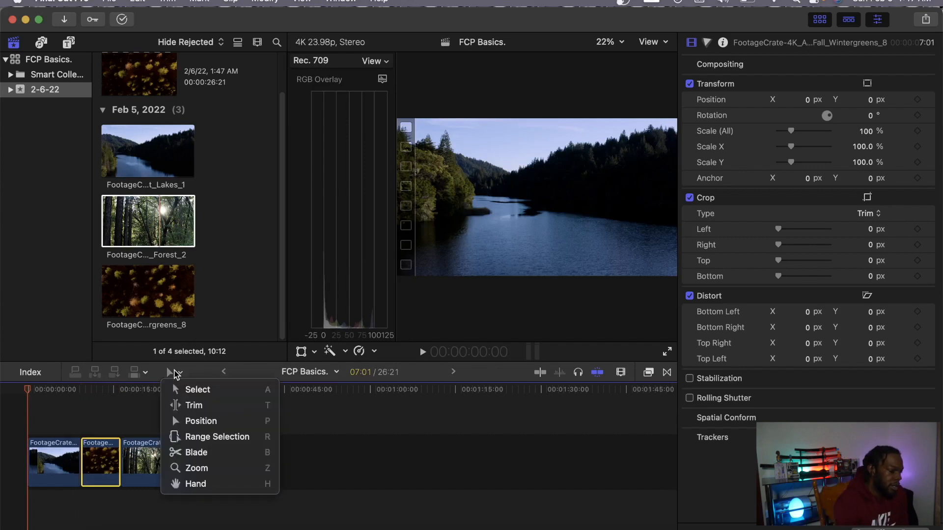
pyautogui.click(212, 438)
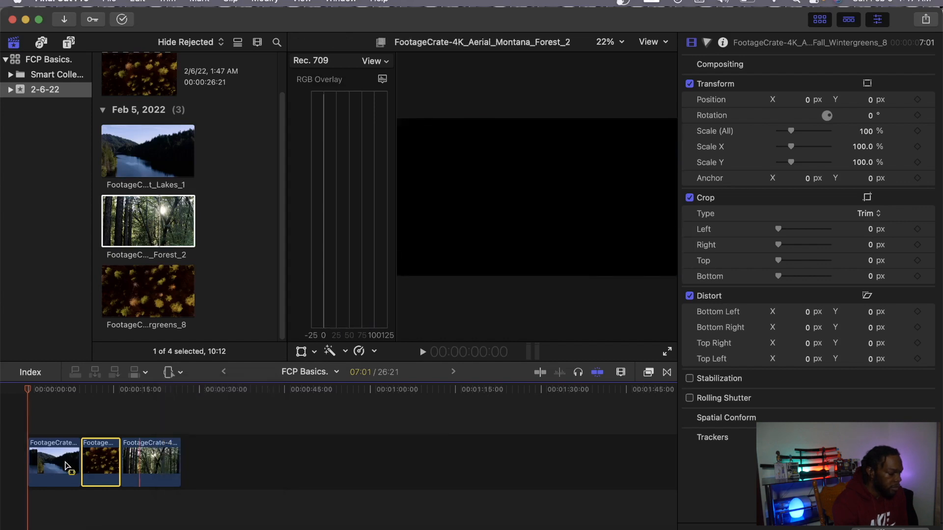
pyautogui.click(39, 466)
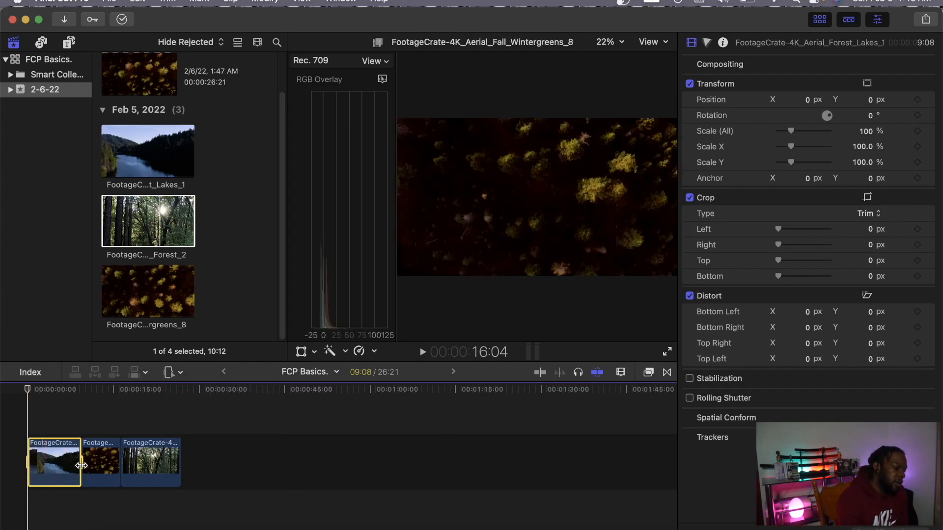
pyautogui.moveTo(77, 466); pyautogui.dragTo(51, 468)
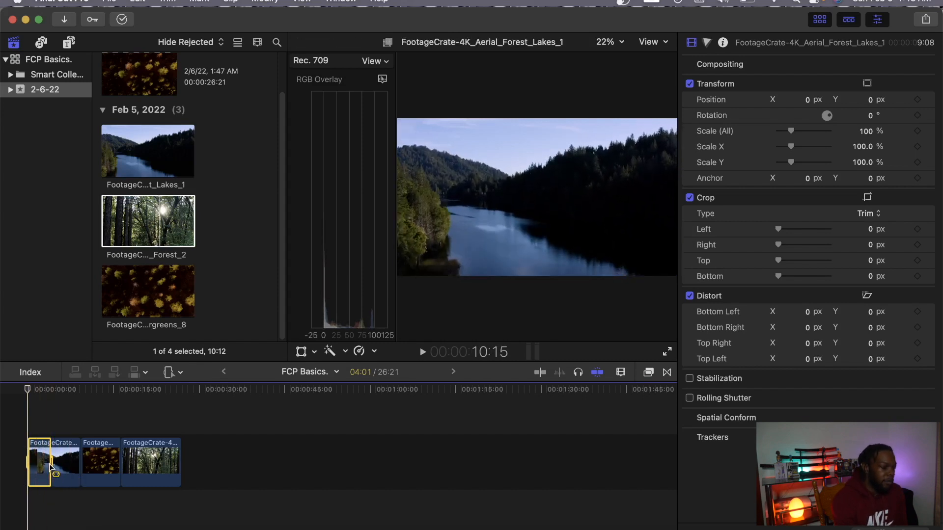
pyautogui.moveTo(51, 467); pyautogui.dragTo(83, 465)
# Switch the timeline tool to Blade and afterward replace it with the Zoom tool.
pyautogui.click(180, 373)
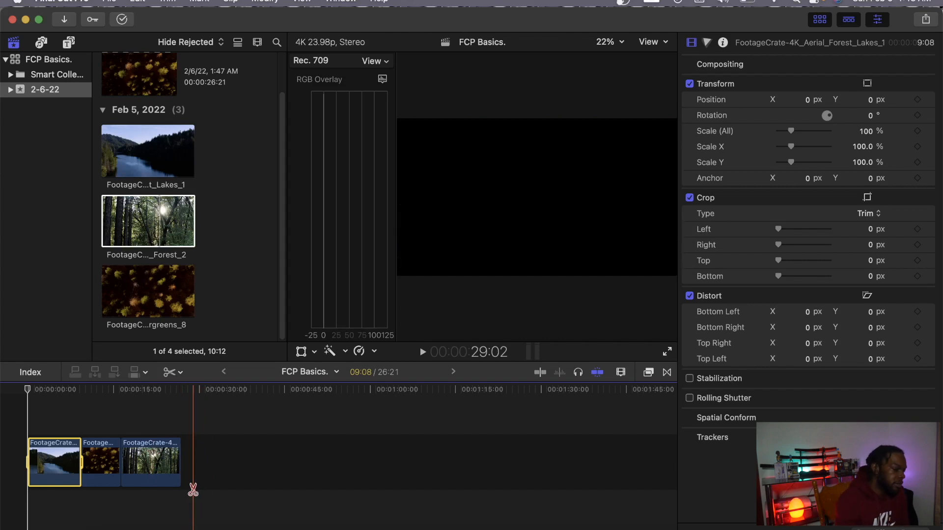
pyautogui.click(180, 375)
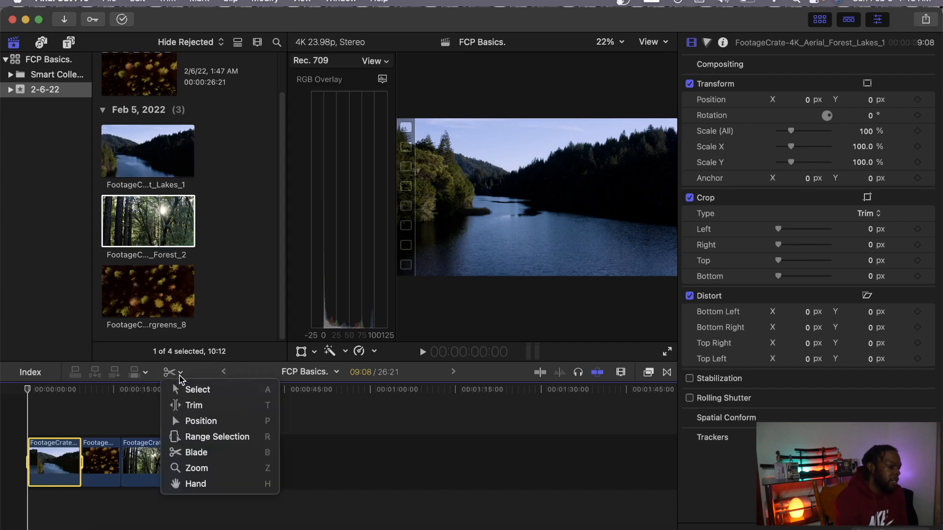
pyautogui.click(204, 467)
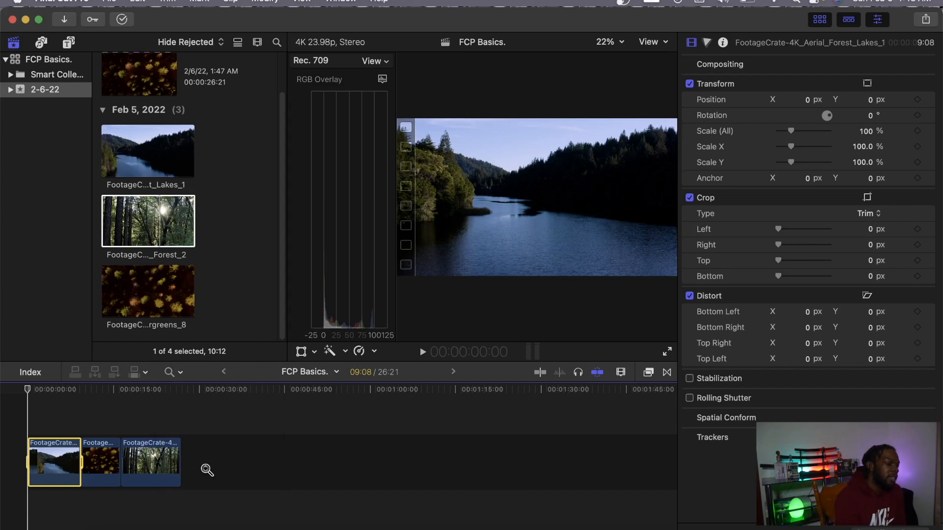
# Magnify the timeline around the lake clip with the Zoom tool and place the playhead at 1:11.
pyautogui.click(44, 463)
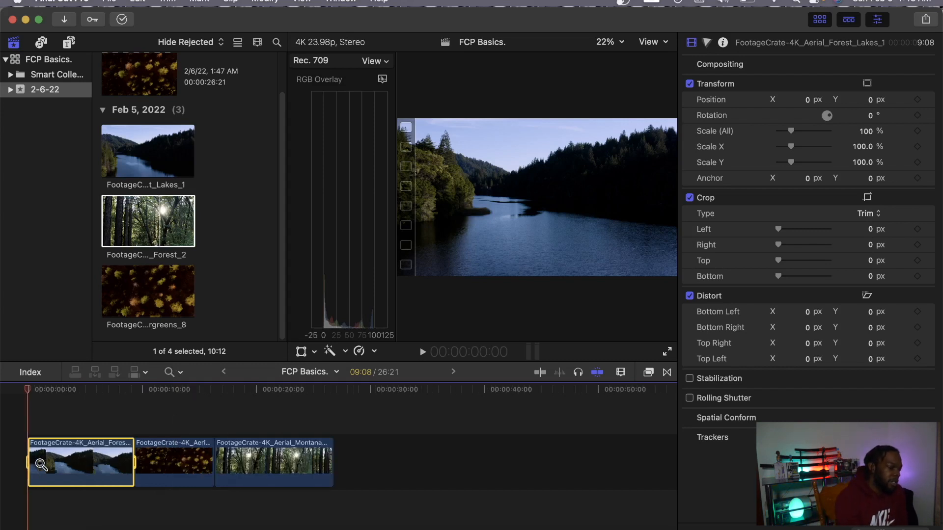
pyautogui.click(81, 466)
pyautogui.moveTo(32, 389); pyautogui.dragTo(62, 389)
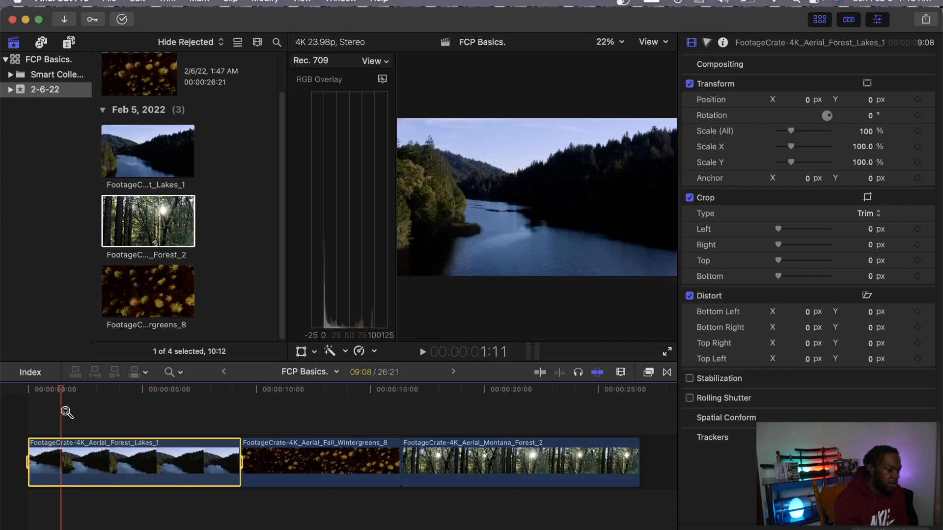
pyautogui.click(90, 453)
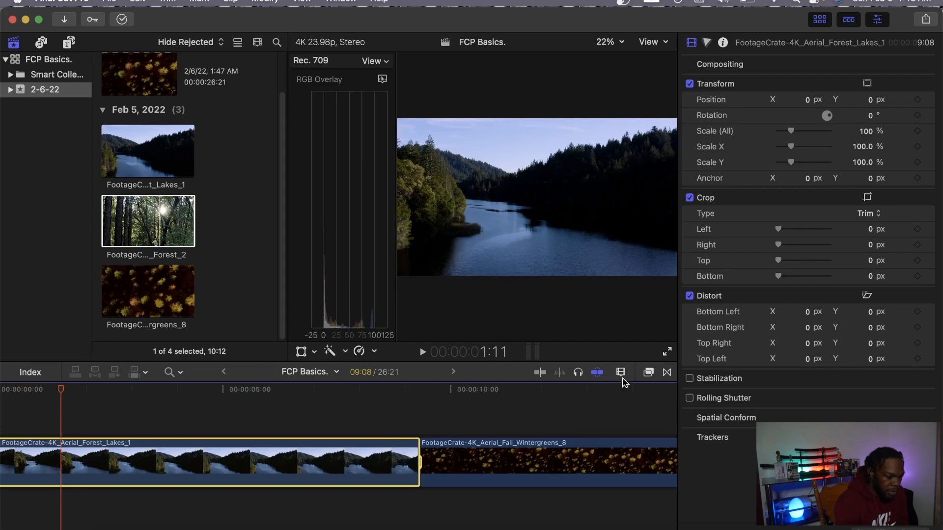
# Zoom the timeline out until all three clips fit, and slightly increase the clip height.
pyautogui.click(621, 373)
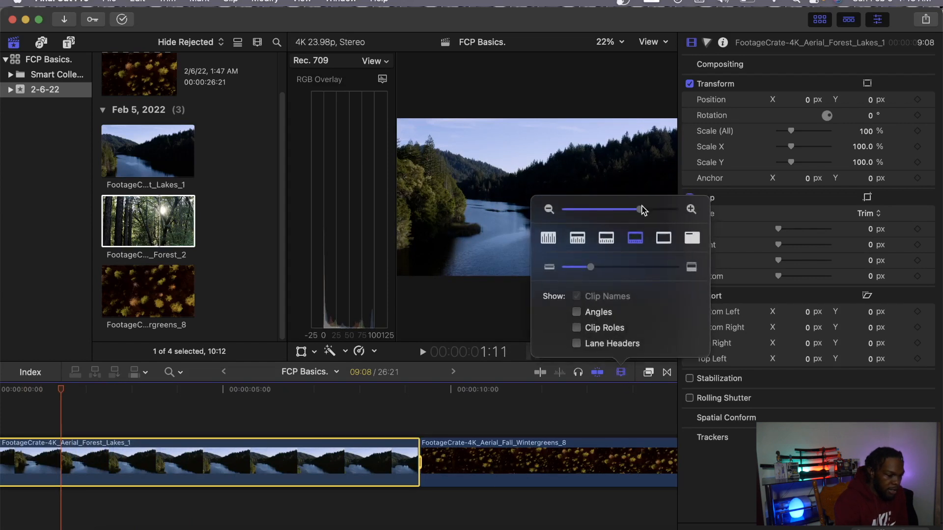
pyautogui.moveTo(641, 210); pyautogui.dragTo(619, 211)
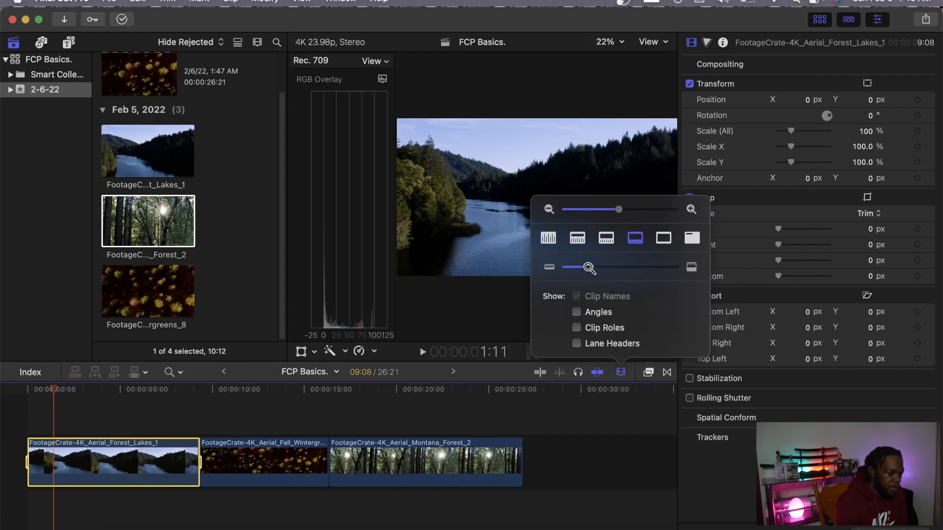
pyautogui.moveTo(588, 268)
pyautogui.mouseDown()
pyautogui.moveTo(606, 267)
pyautogui.moveTo(565, 267)
pyautogui.moveTo(604, 267)
pyautogui.moveTo(594, 266)
pyautogui.mouseUp()
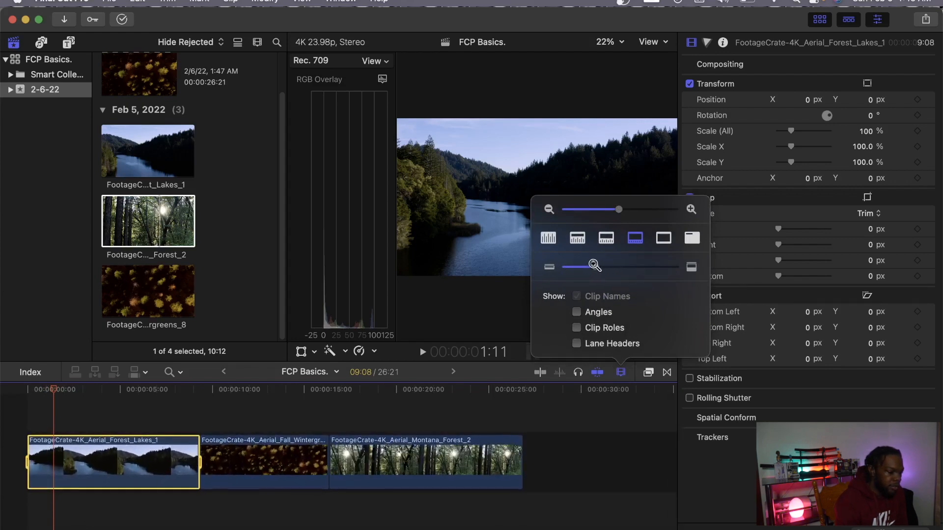
pyautogui.click(621, 375)
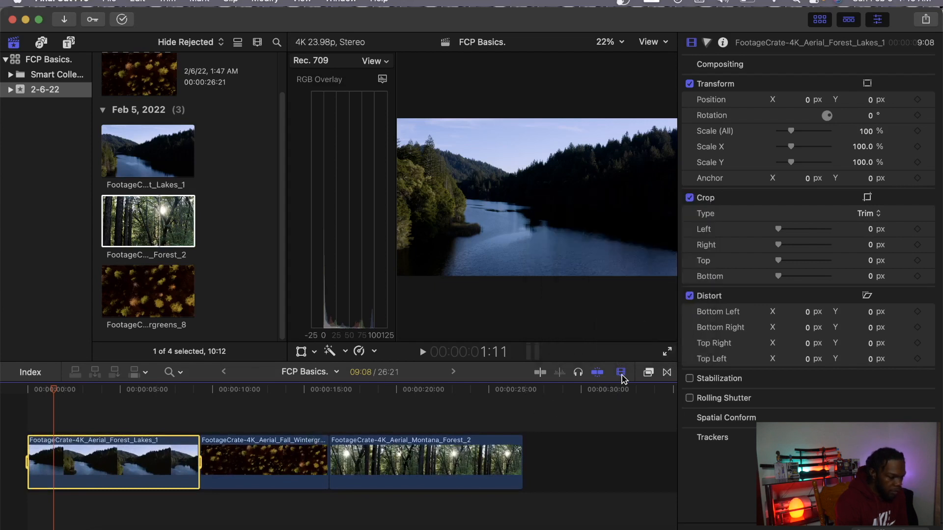
# Switch to the Hand tool, enlarge the timeline, and pan across to the Montana forest clip and back to the start.
pyautogui.click(182, 373)
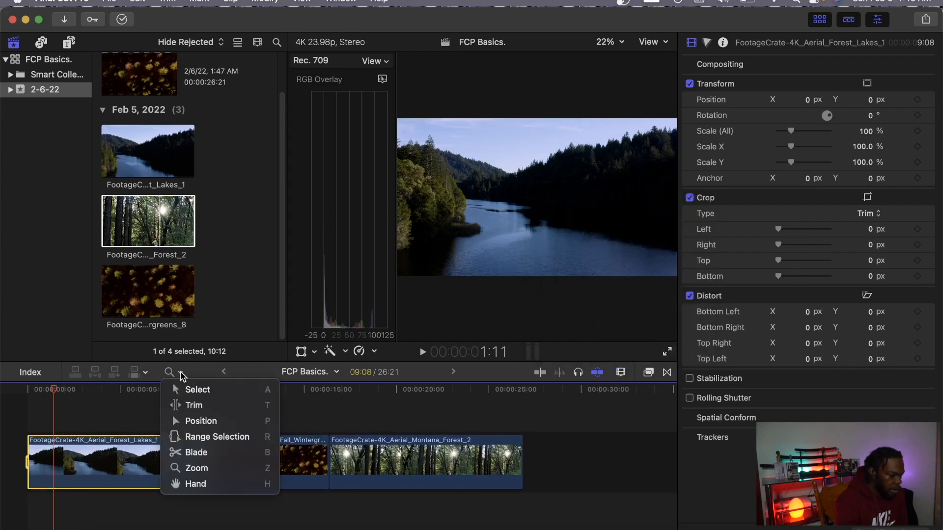
pyautogui.click(197, 485)
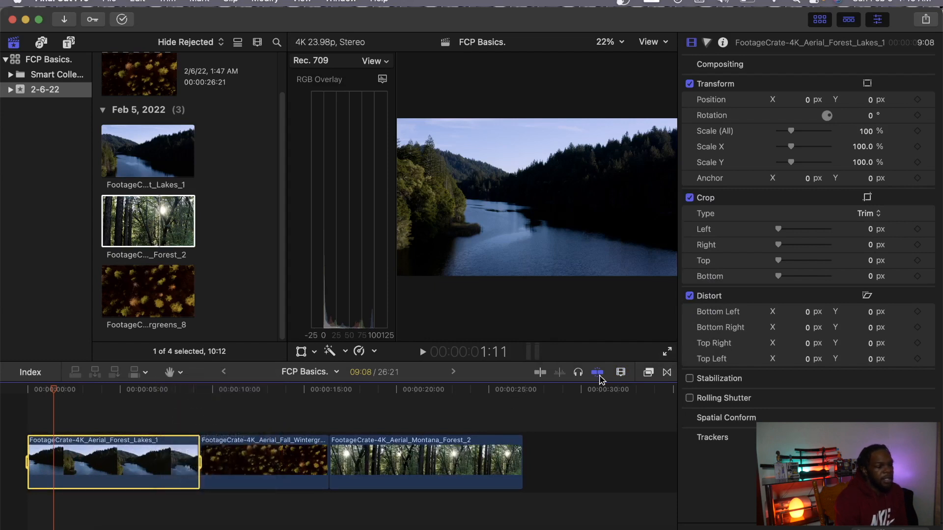
pyautogui.click(621, 373)
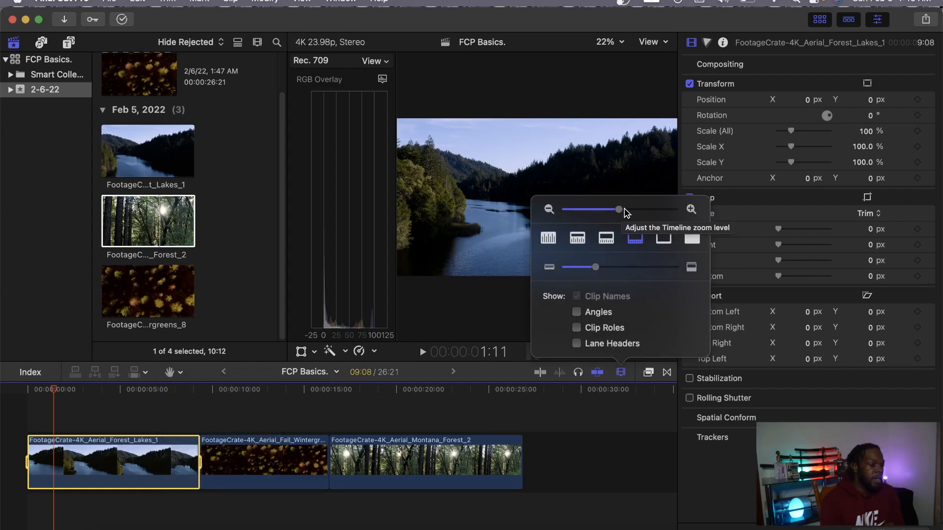
pyautogui.moveTo(620, 212); pyautogui.dragTo(641, 211)
pyautogui.click(60, 470)
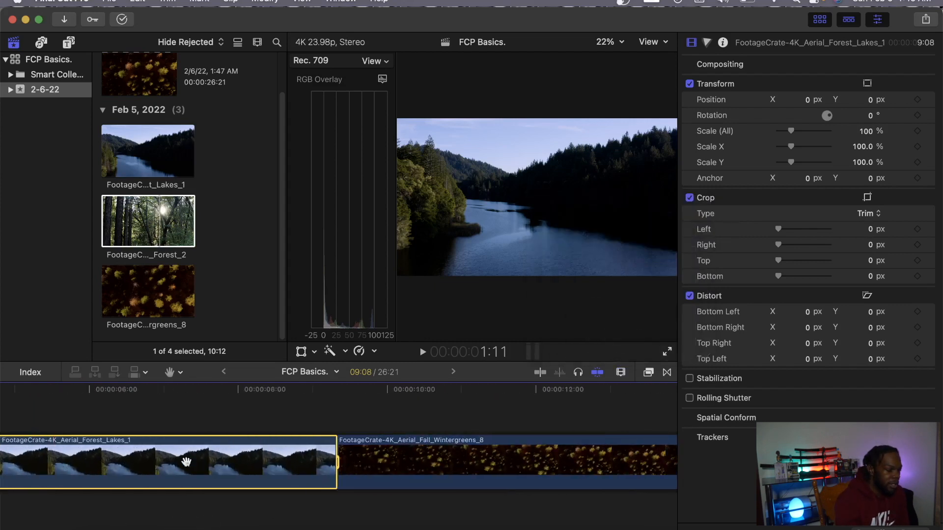
pyautogui.hscroll(10, 462, 467)
pyautogui.moveTo(514, 470); pyautogui.dragTo(268, 493)
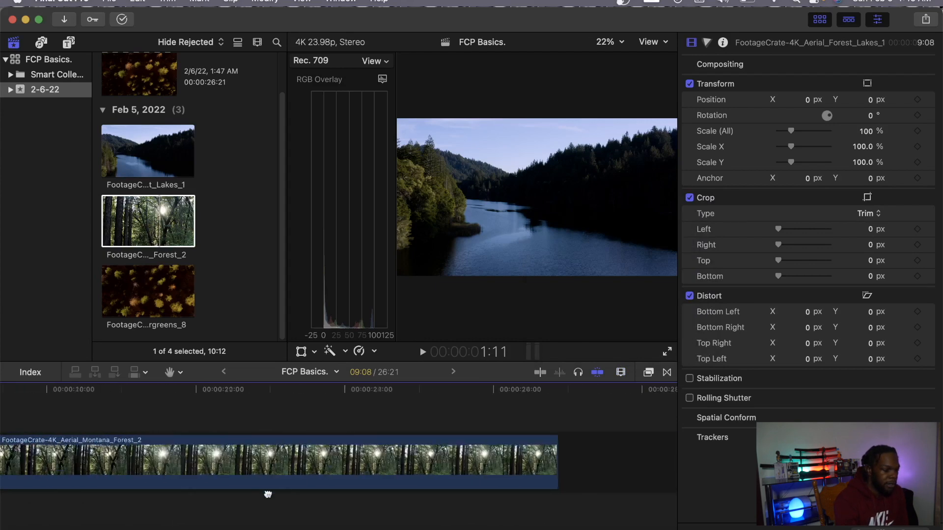
pyautogui.hscroll(-10, 281, 484)
pyautogui.moveTo(128, 468); pyautogui.dragTo(619, 467)
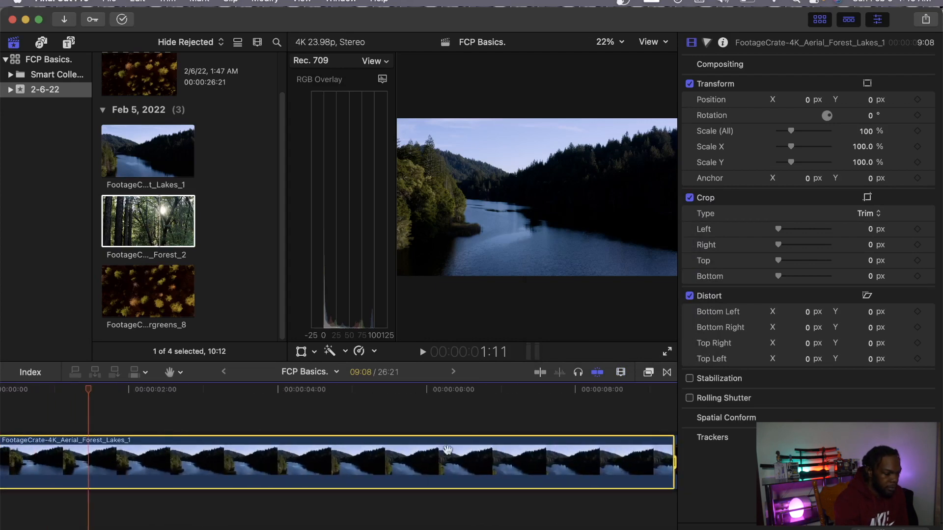
pyautogui.moveTo(300, 454); pyautogui.dragTo(544, 454)
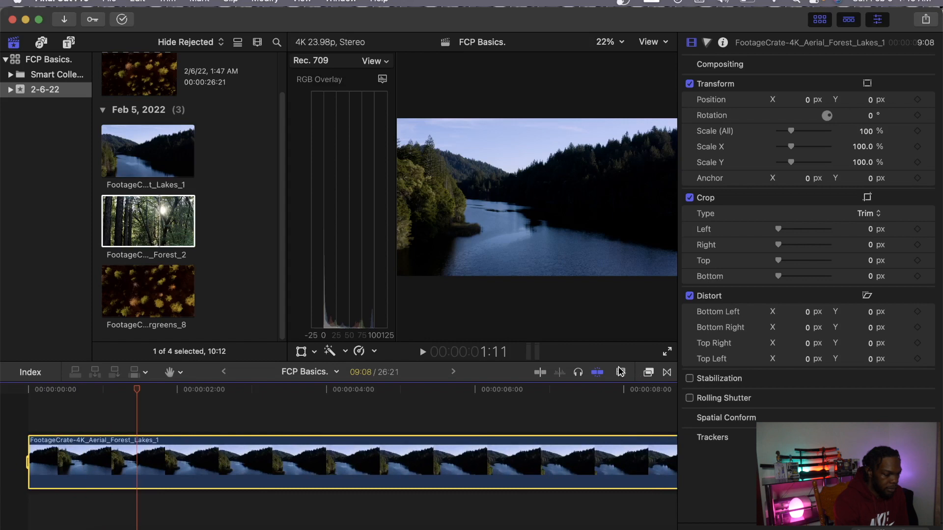
# Zoom the timeline out to fit all three clips and return the playhead to the beginning.
pyautogui.click(621, 372)
pyautogui.moveTo(645, 210); pyautogui.dragTo(614, 210)
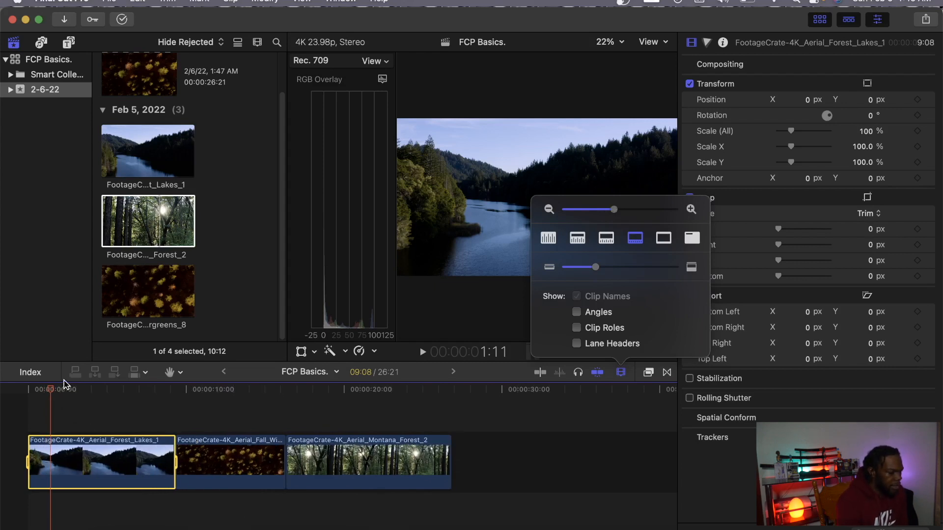
pyautogui.click(51, 393)
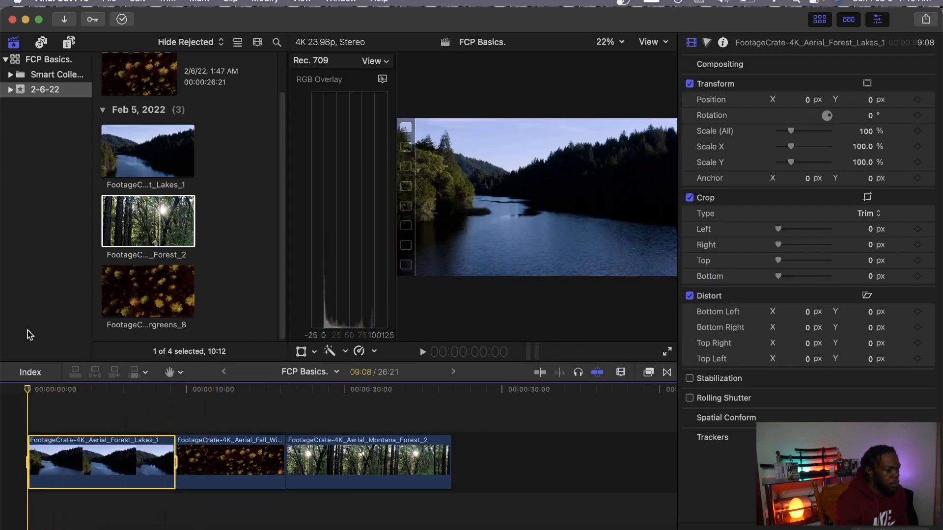
# Add a Basic Title above the lake clip, starting at the beginning of the timeline.
pyautogui.click(68, 44)
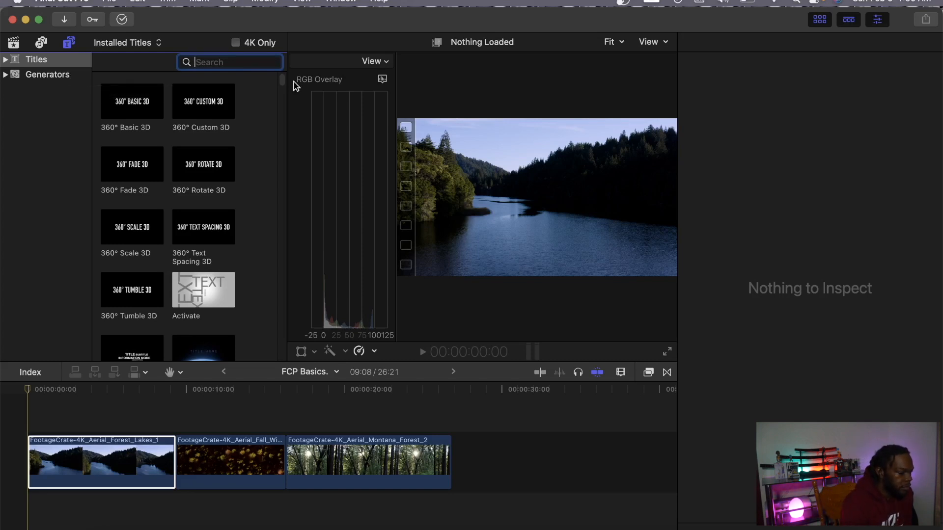
pyautogui.moveTo(284, 78); pyautogui.dragTo(283, 87)
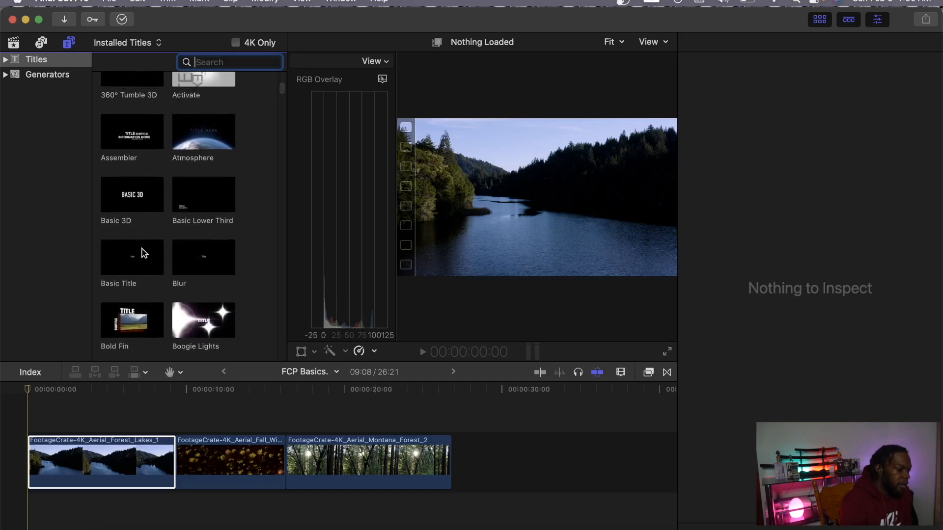
pyautogui.click(133, 265)
pyautogui.moveTo(132, 263); pyautogui.dragTo(192, 408)
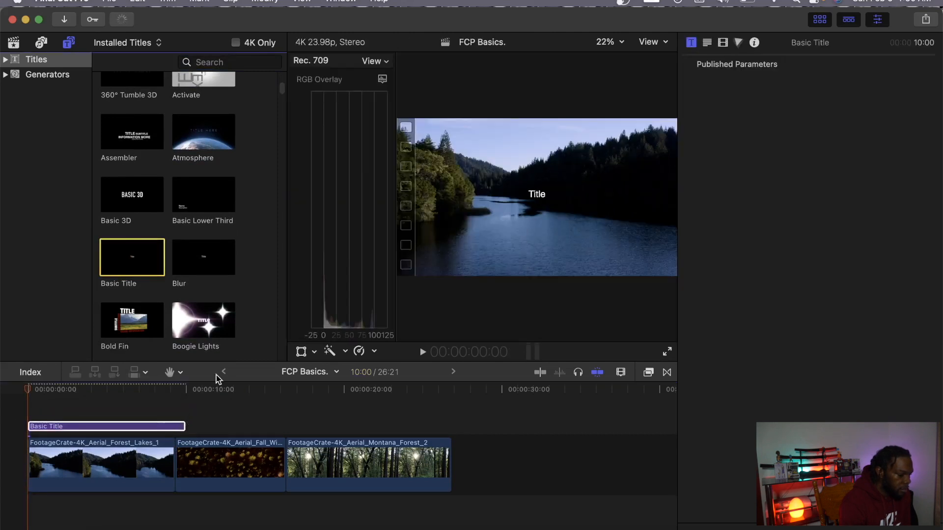
# With the Select tool, extend the Basic Title to the end of the last clip, for a duration of 26:21.
pyautogui.click(176, 373)
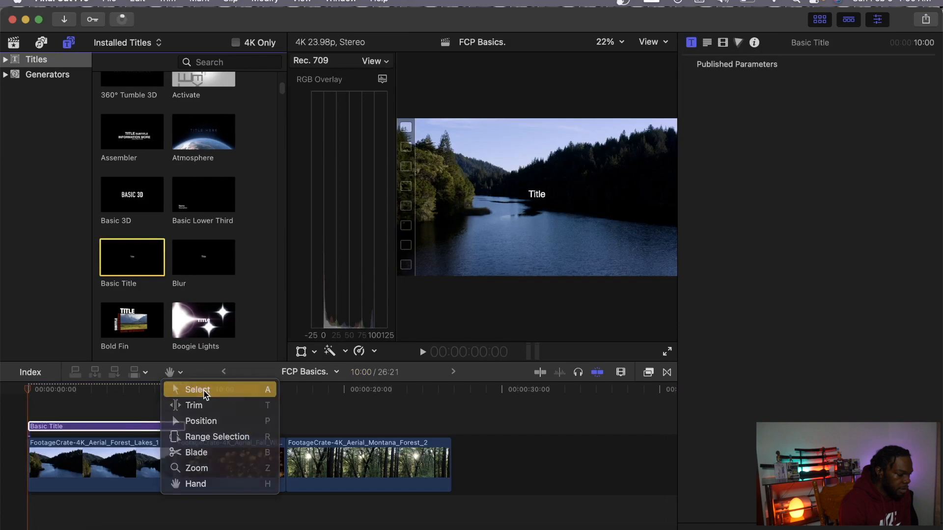
pyautogui.click(197, 389)
pyautogui.moveTo(189, 425); pyautogui.dragTo(422, 423)
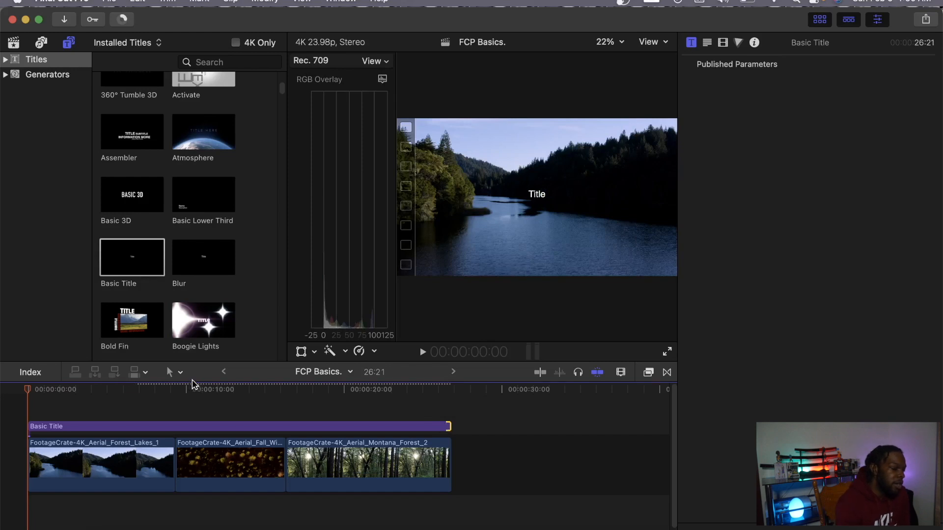
pyautogui.click(177, 373)
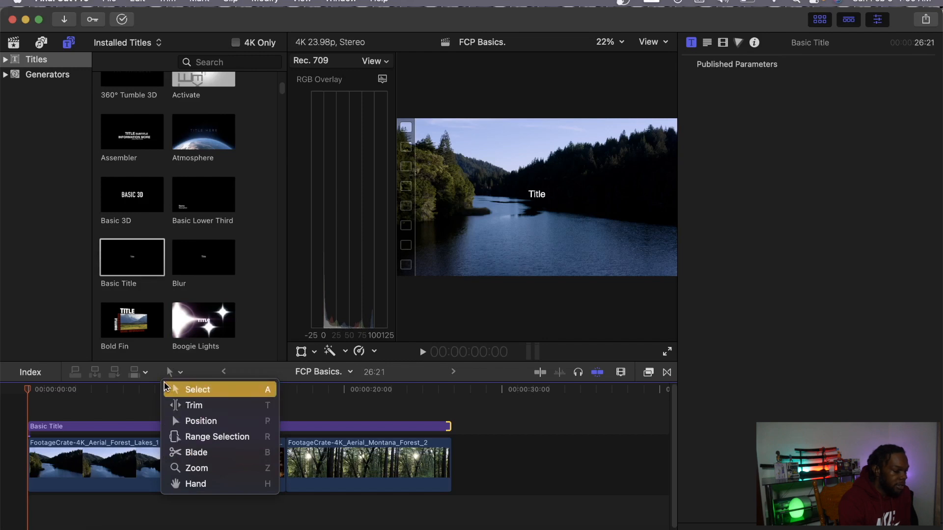
pyautogui.click(118, 401)
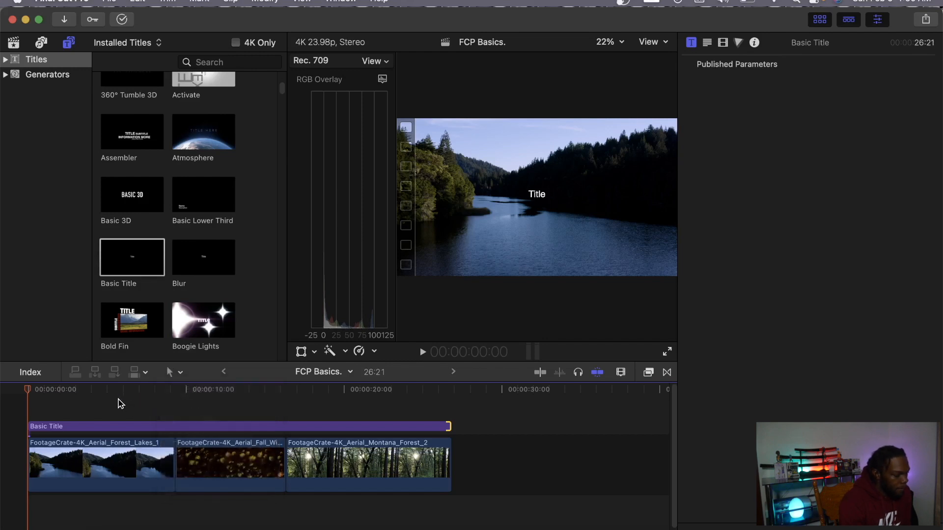
# Replace the placeholder text of the Basic Title in the timeline with "Country".
pyautogui.click(72, 427)
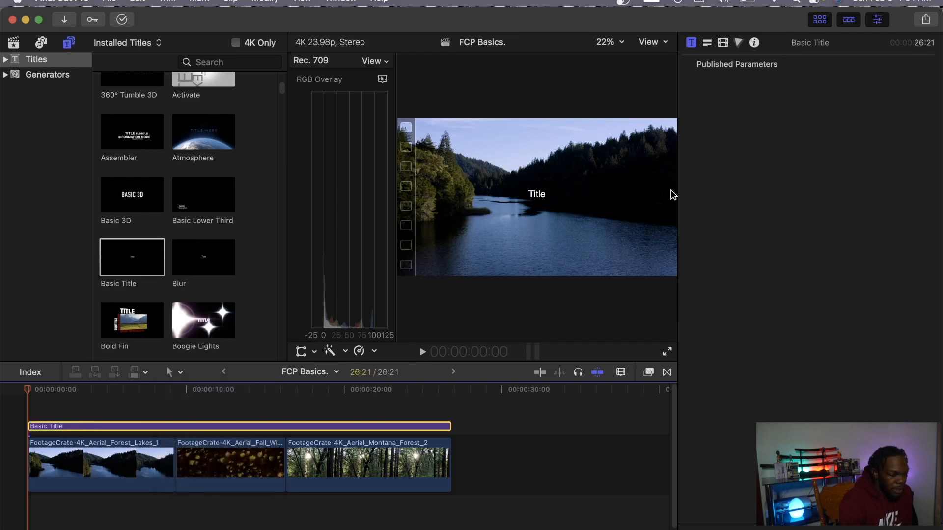
pyautogui.click(707, 44)
pyautogui.click(744, 124)
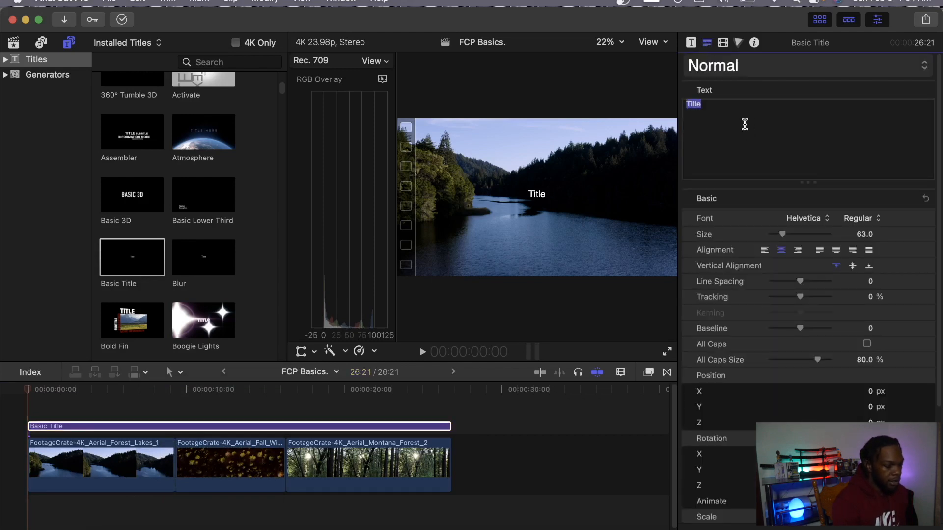
pyautogui.write('C')
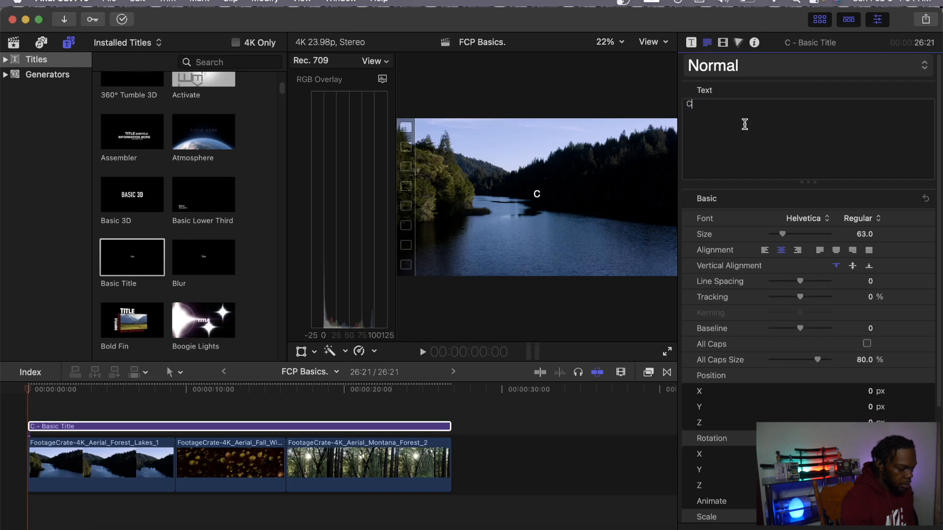
pyautogui.write('ountry')
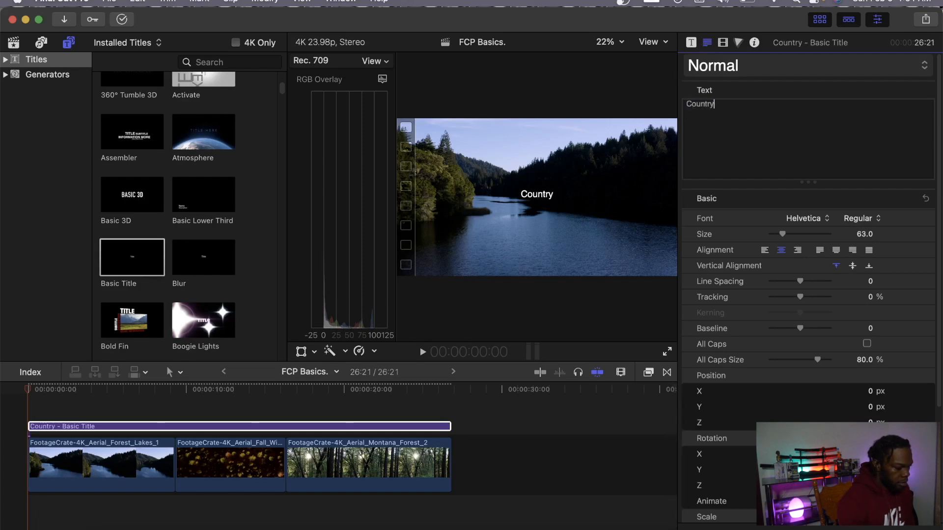
pyautogui.press('super+a')
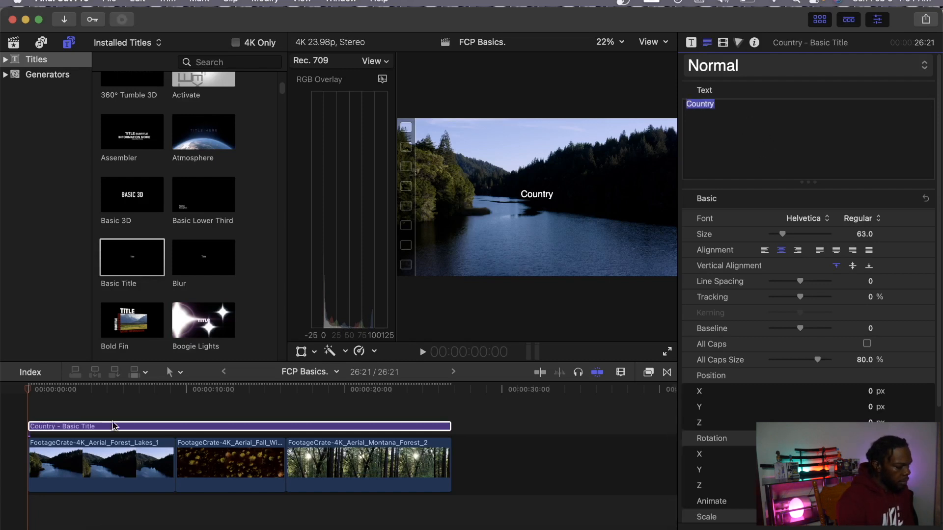
# Place the playhead at 11:00 and split the Country title there with the Blade tool.
pyautogui.moveTo(49, 393); pyautogui.dragTo(202, 396)
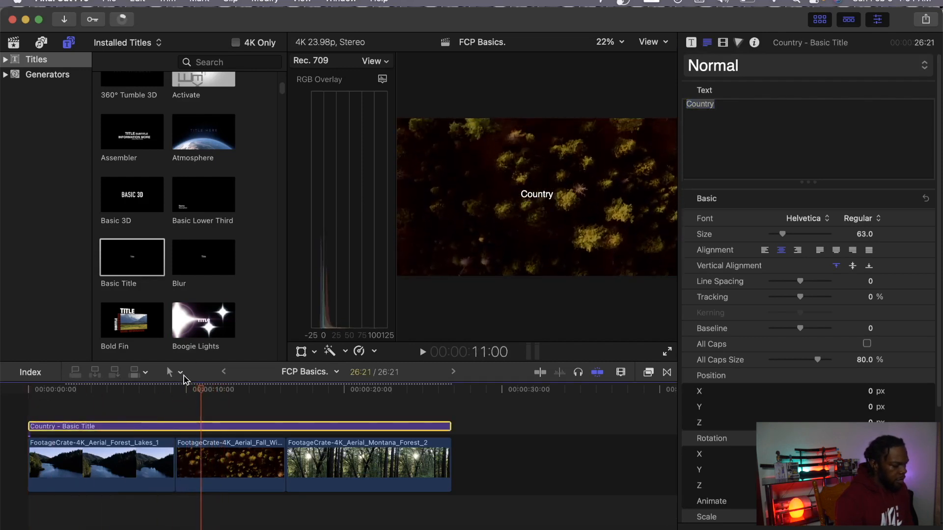
pyautogui.click(175, 375)
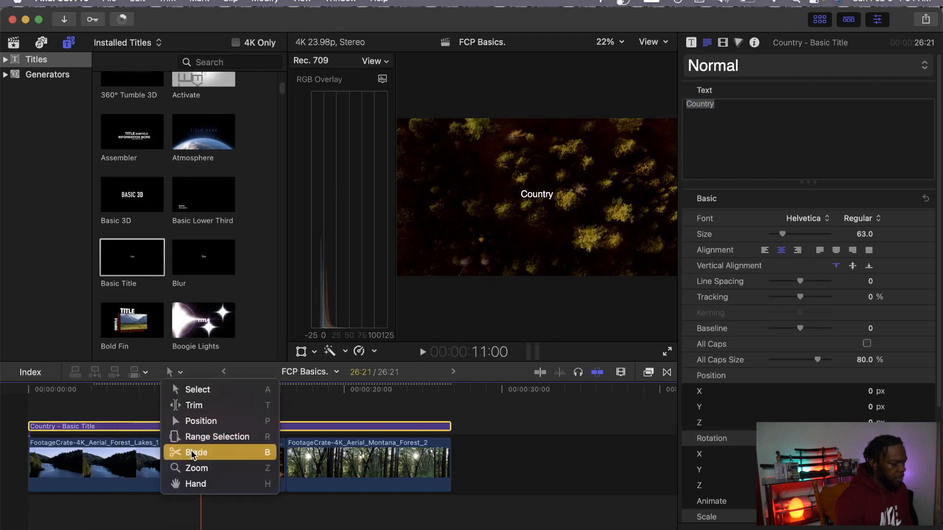
pyautogui.click(192, 453)
pyautogui.click(200, 426)
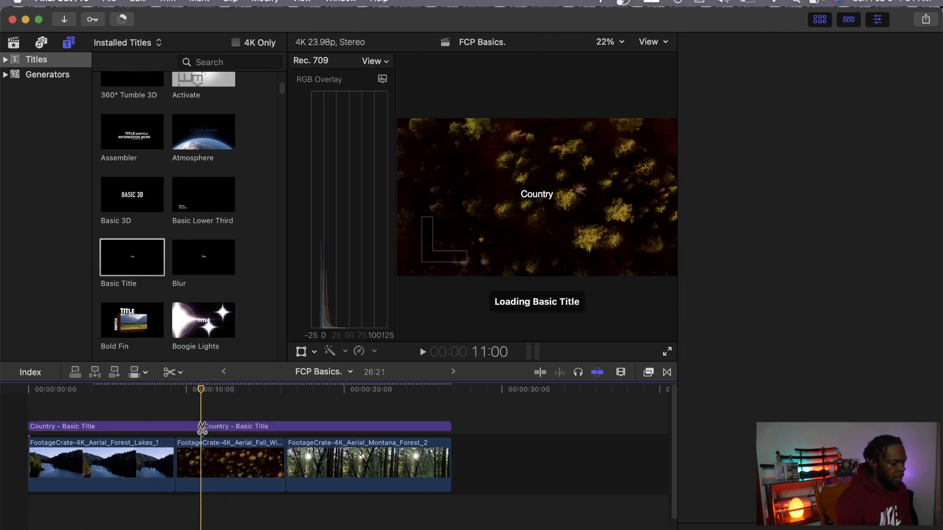
# Return to the Select tool and change the text of the second title segment to "Summer".
pyautogui.click(172, 373)
pyautogui.click(191, 390)
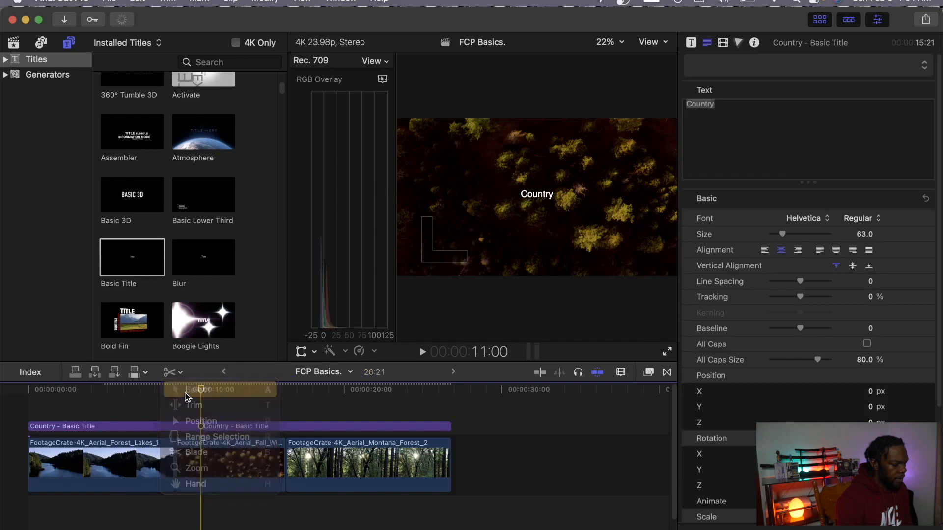
pyautogui.click(286, 426)
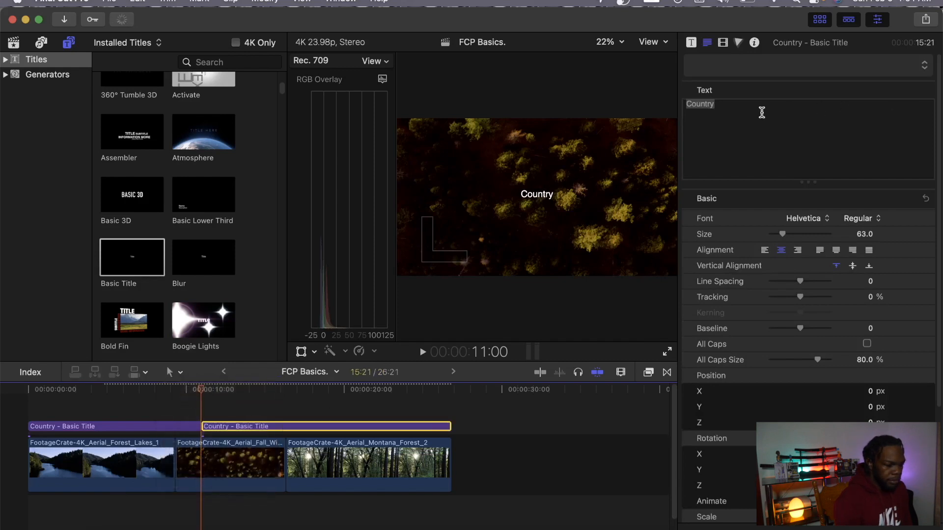
pyautogui.click(710, 123)
pyautogui.press('BackSpace')
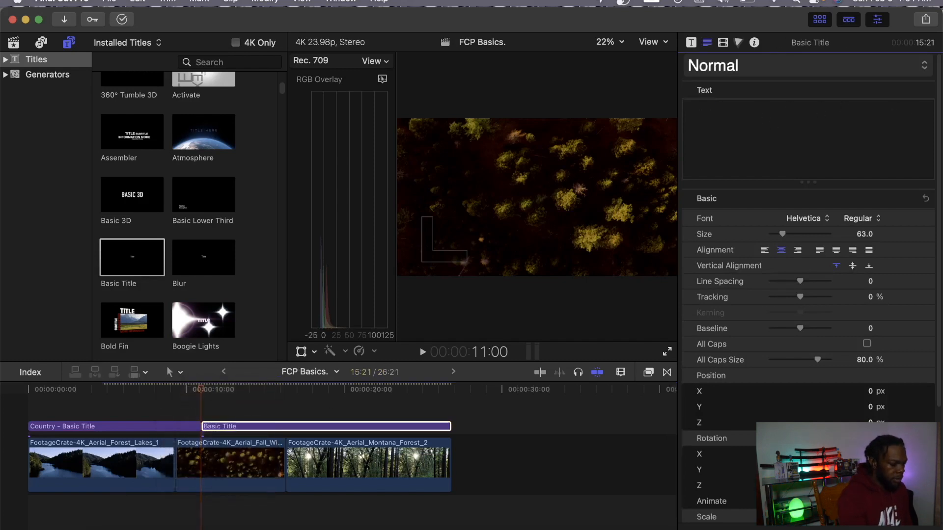
pyautogui.write('Summer')
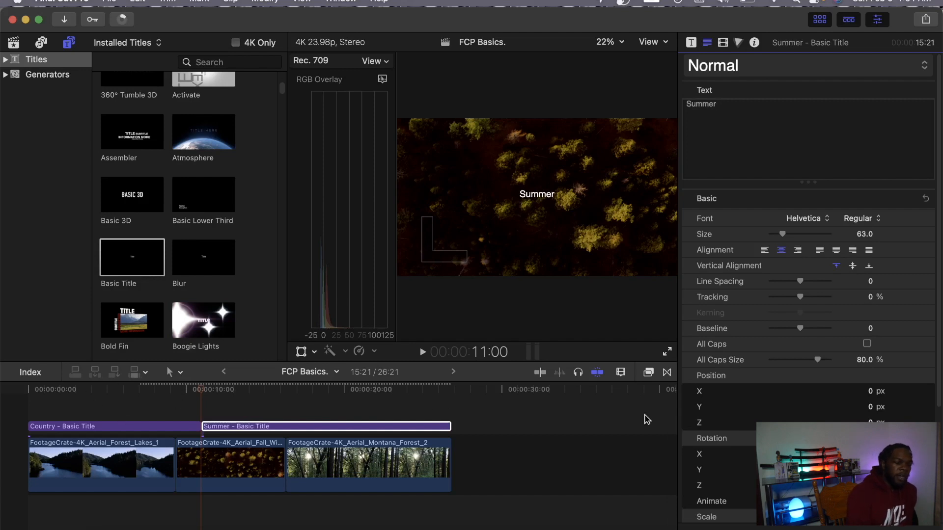
# Add a Cross Dissolve between the first two clips by overlapping their media, and trim the Country title's end to meet the Summer title.
pyautogui.click(667, 371)
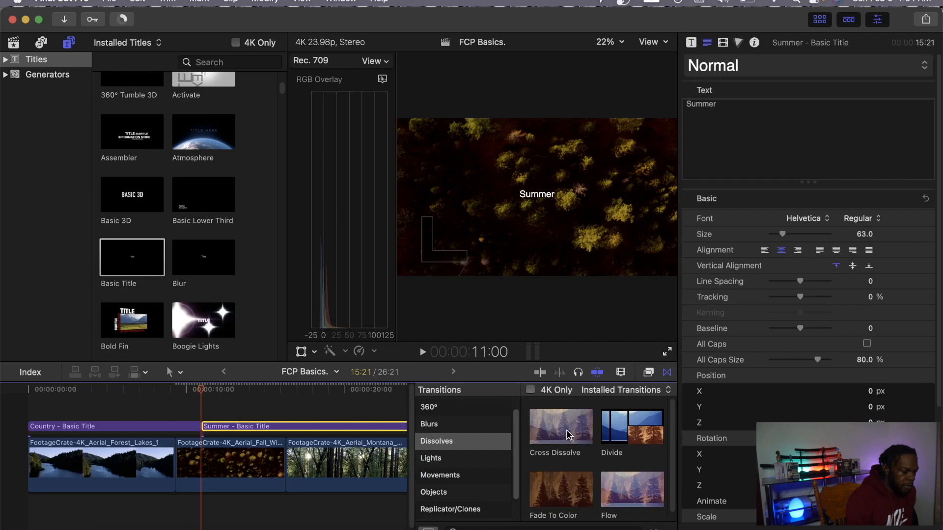
pyautogui.moveTo(568, 435); pyautogui.dragTo(178, 470)
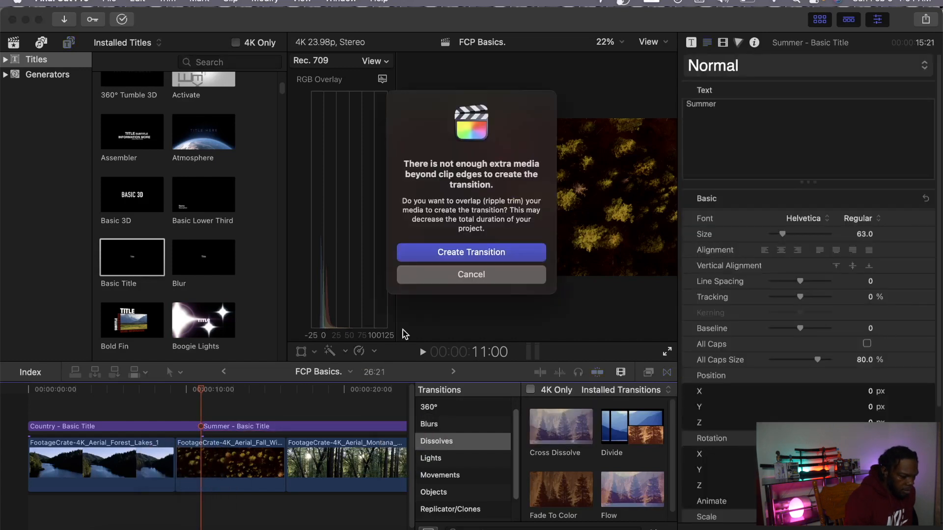
pyautogui.click(492, 259)
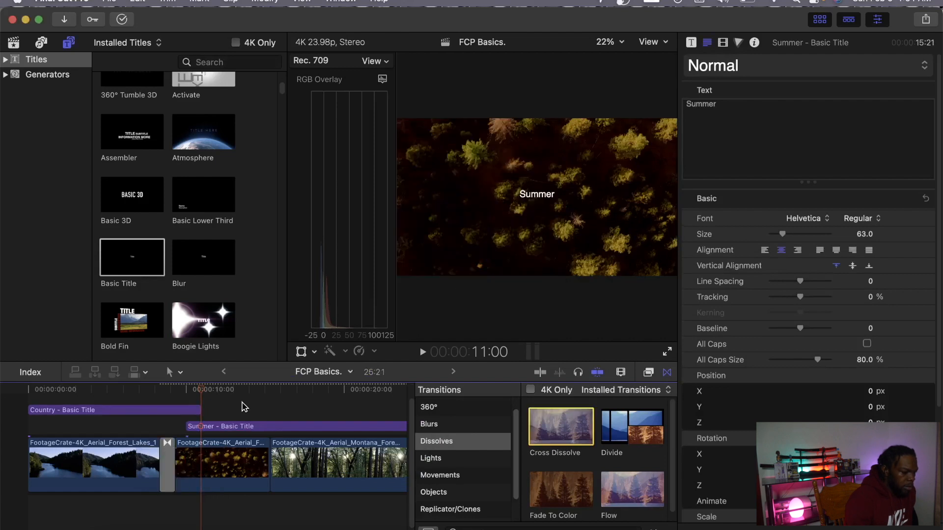
pyautogui.moveTo(200, 411)
pyautogui.mouseDown()
pyautogui.moveTo(168, 412)
pyautogui.moveTo(181, 413)
pyautogui.mouseUp()
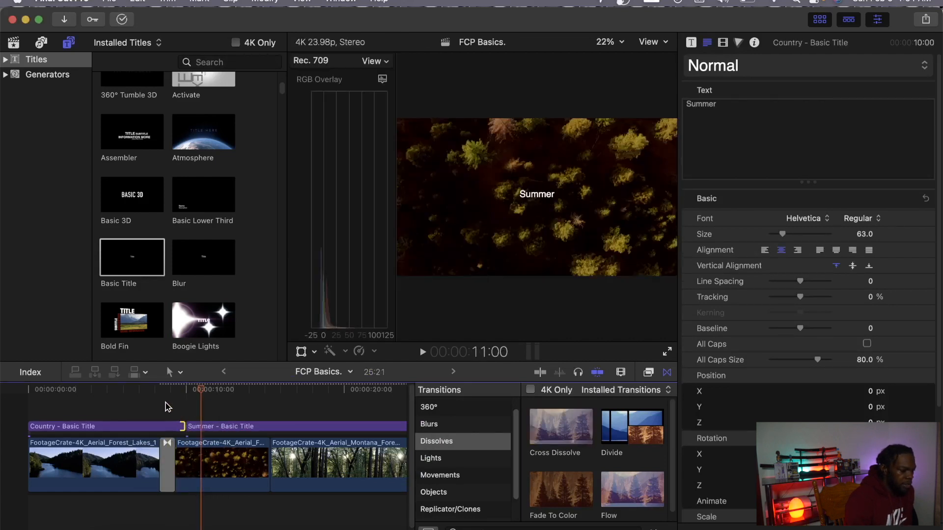
# Play the timeline from about 6:07 to preview the Cross Dissolve between the first two clips.
pyautogui.click(139, 389)
pyautogui.press('space')
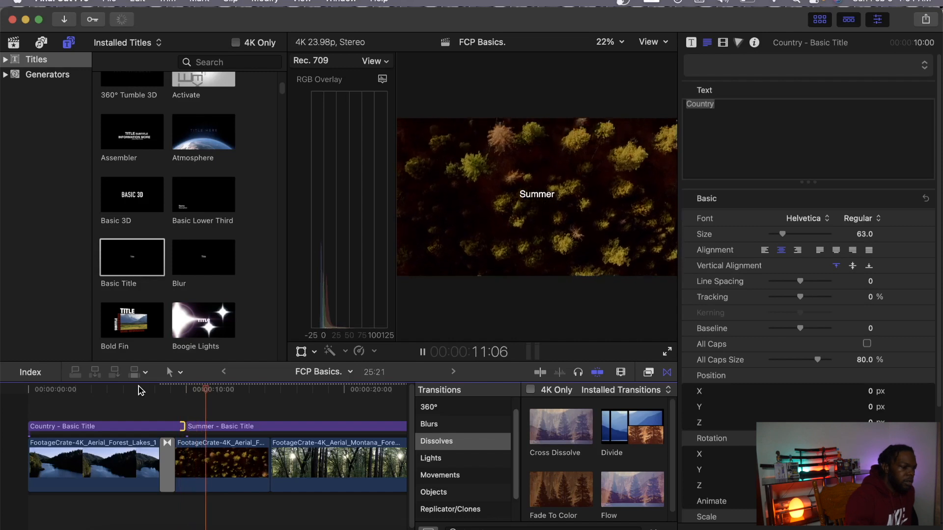
pyautogui.press('space')
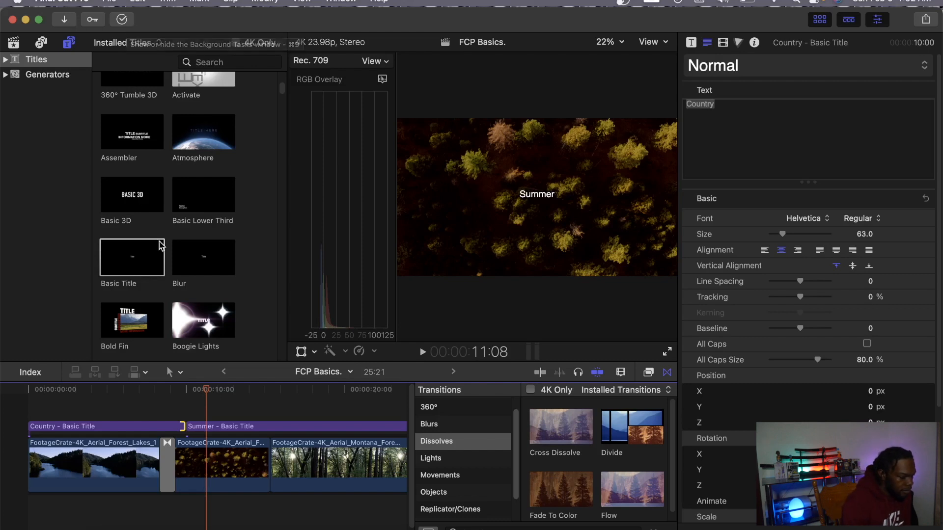
pyautogui.click(128, 391)
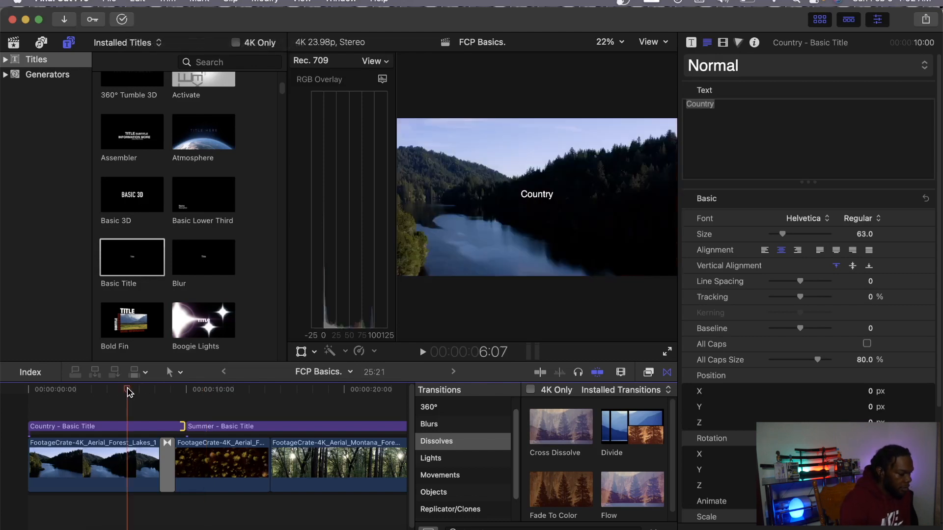
pyautogui.press('space')
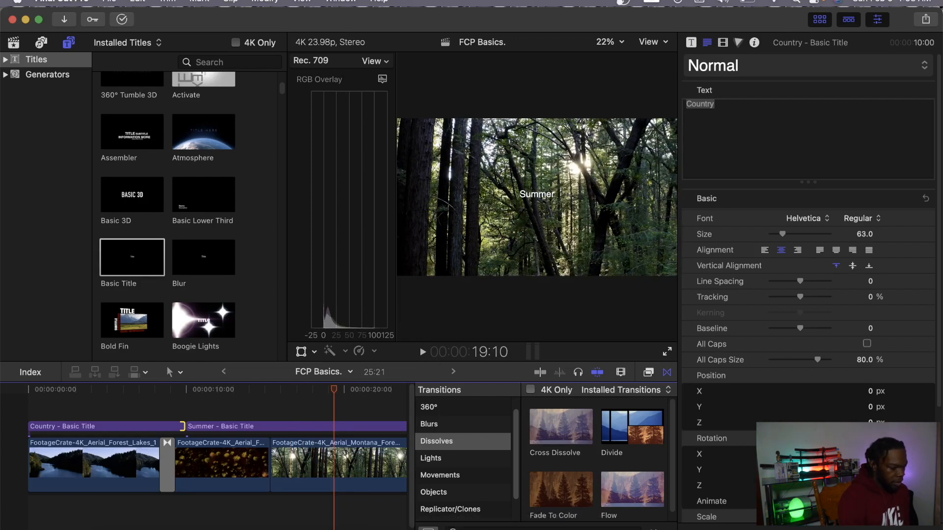
# Add the Directional blur transition between the second and third clips, allowing their media to overlap.
pyautogui.click(466, 428)
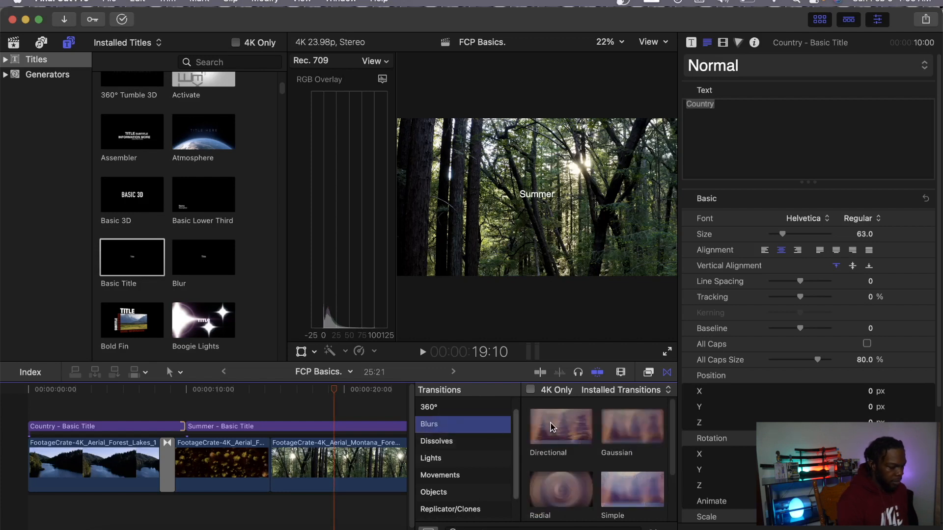
pyautogui.moveTo(554, 433); pyautogui.dragTo(277, 470)
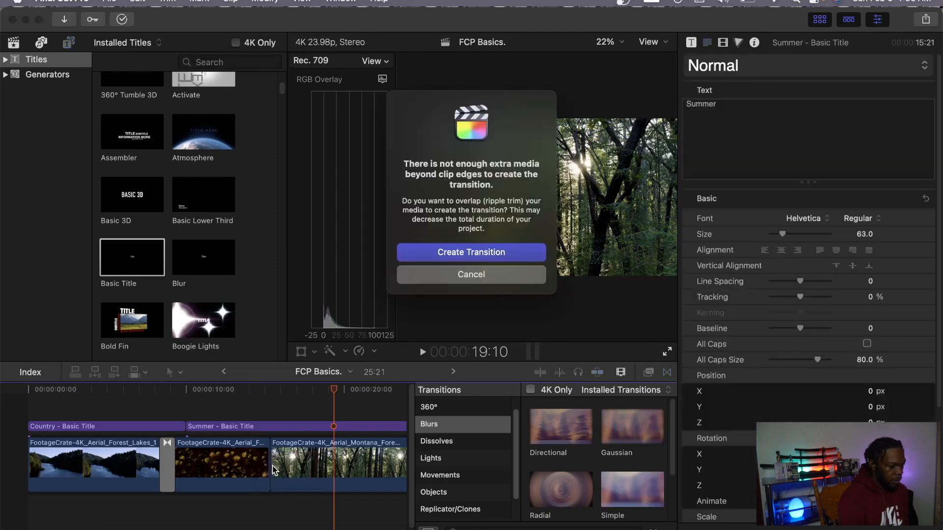
pyautogui.click(488, 253)
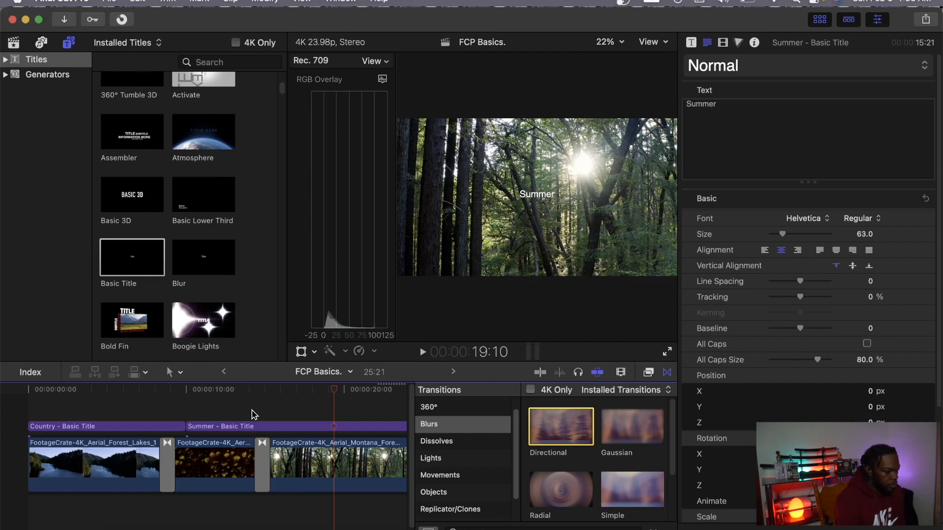
# Play the timeline from 13:11 to preview the Directional transition, fit the whole project in the timeline, and return to its start.
pyautogui.click(241, 392)
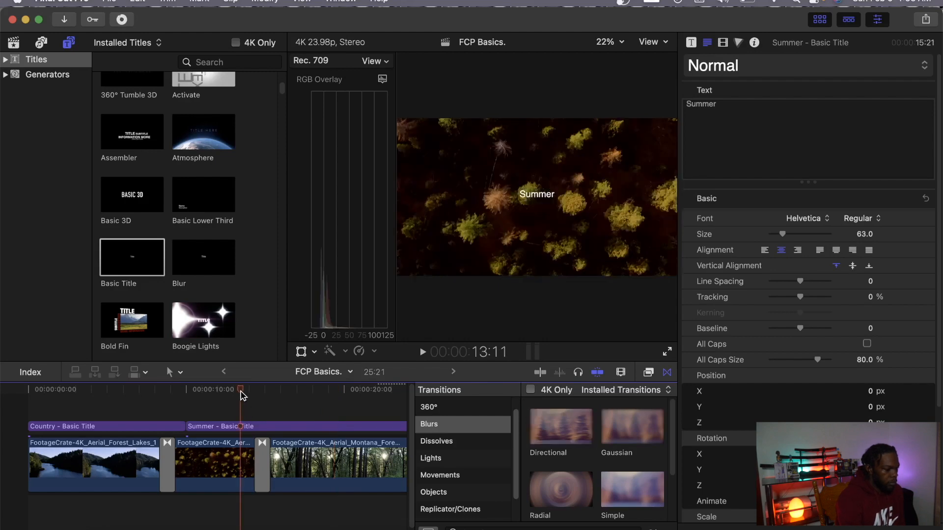
pyautogui.press('space')
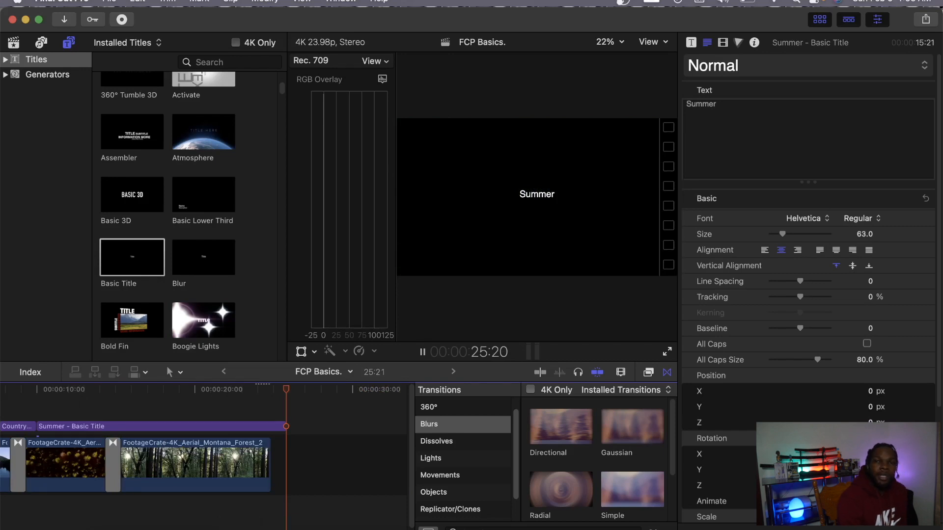
pyautogui.hotkey('shift', 'z')
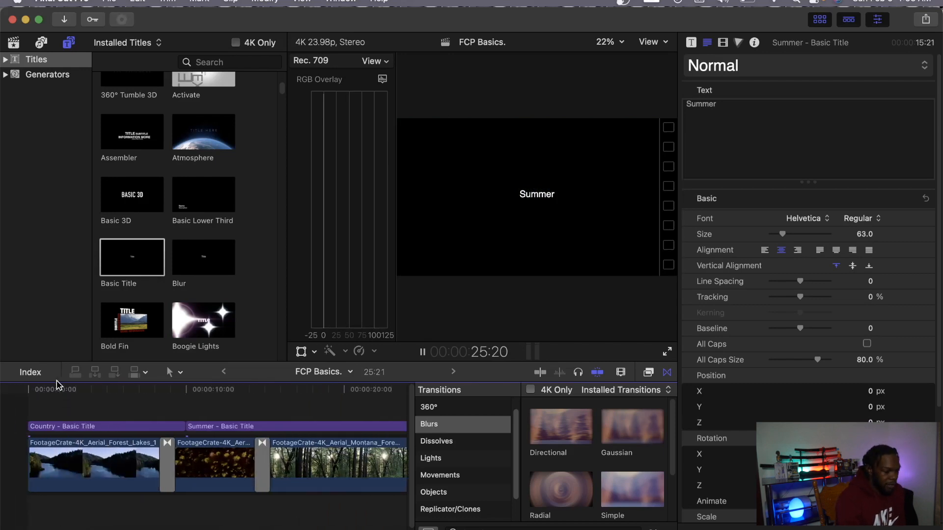
pyautogui.press('Home')
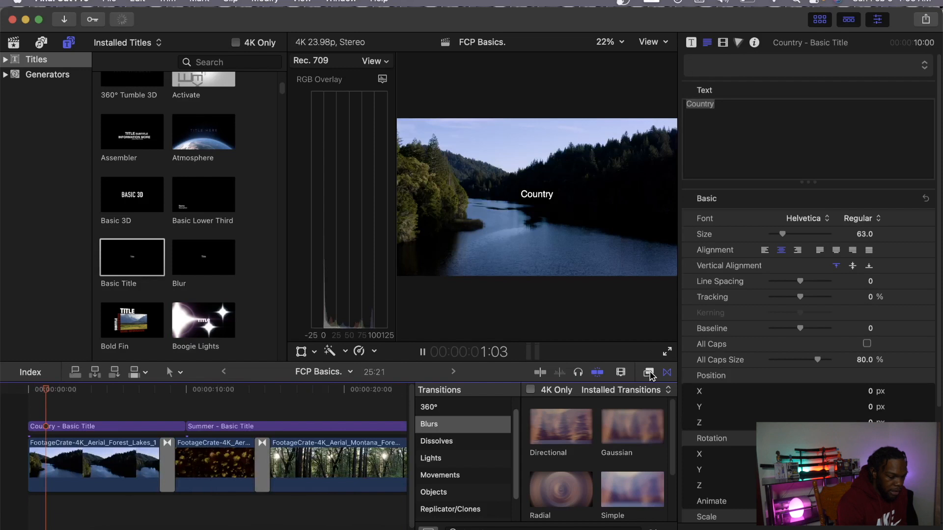
# Find the Photo Recall effect among all video and audio effects and apply it to the first clip, Aerial_Forest_Lakes_1.
pyautogui.click(649, 373)
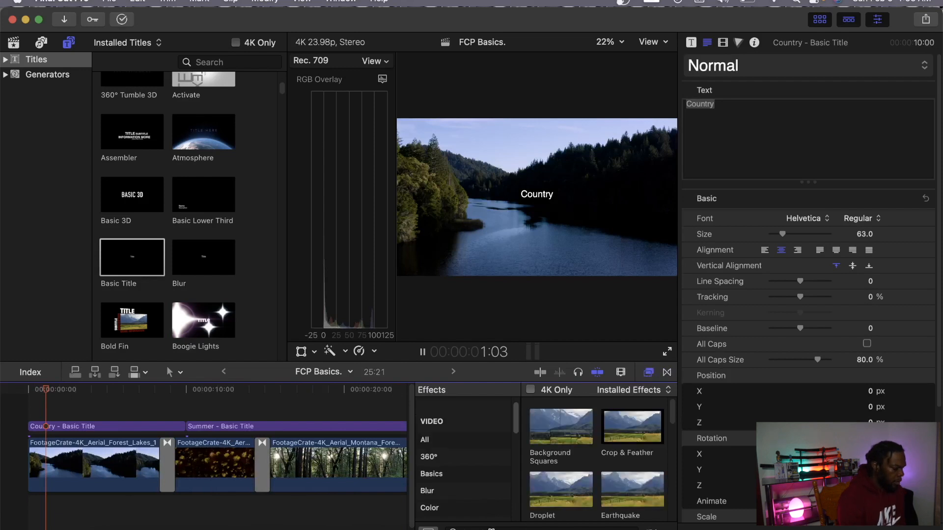
pyautogui.click(491, 529)
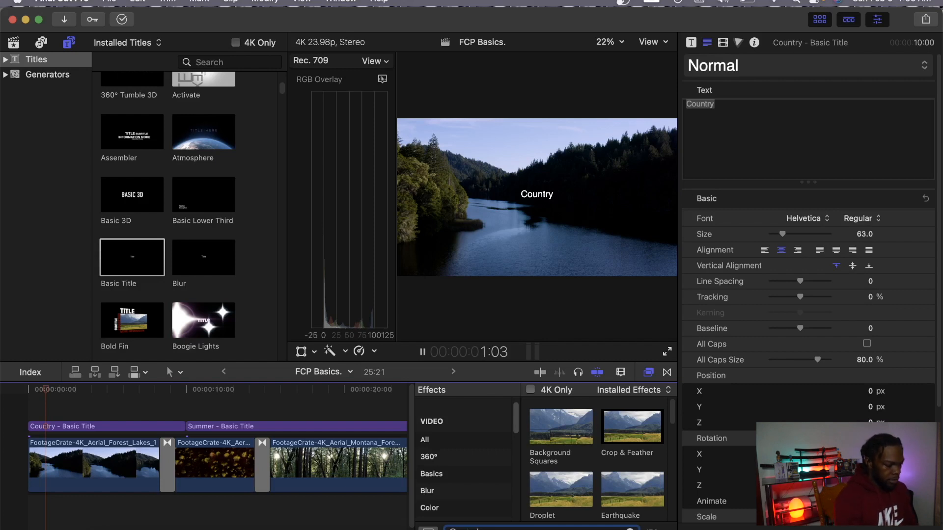
pyautogui.write('l')
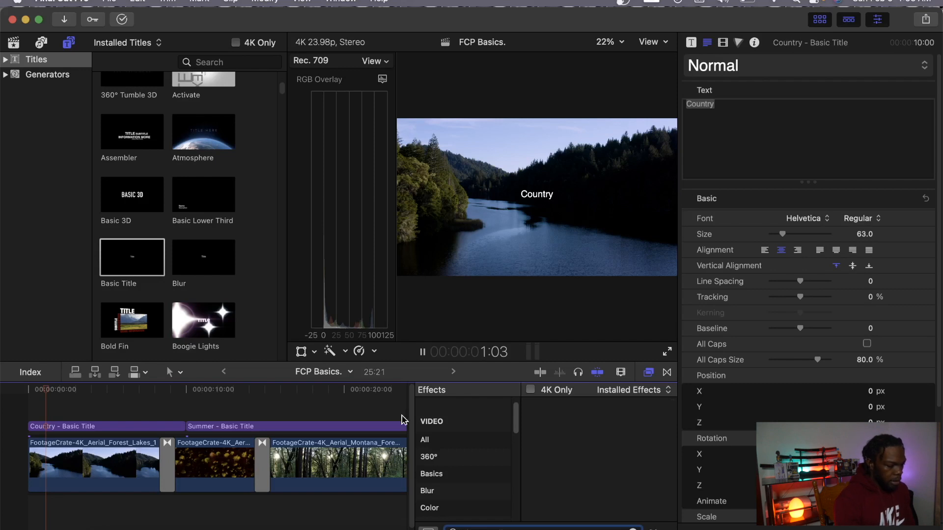
pyautogui.scroll(2, 514, 427)
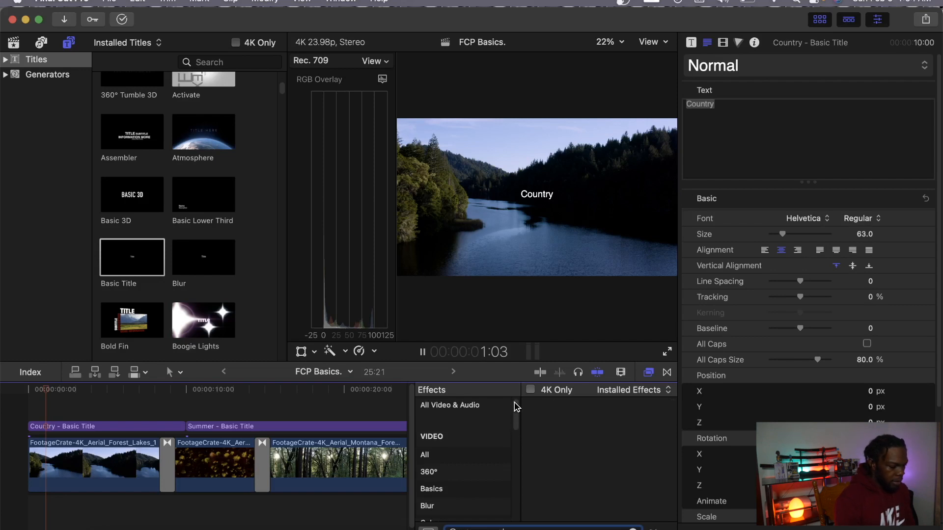
pyautogui.click(456, 404)
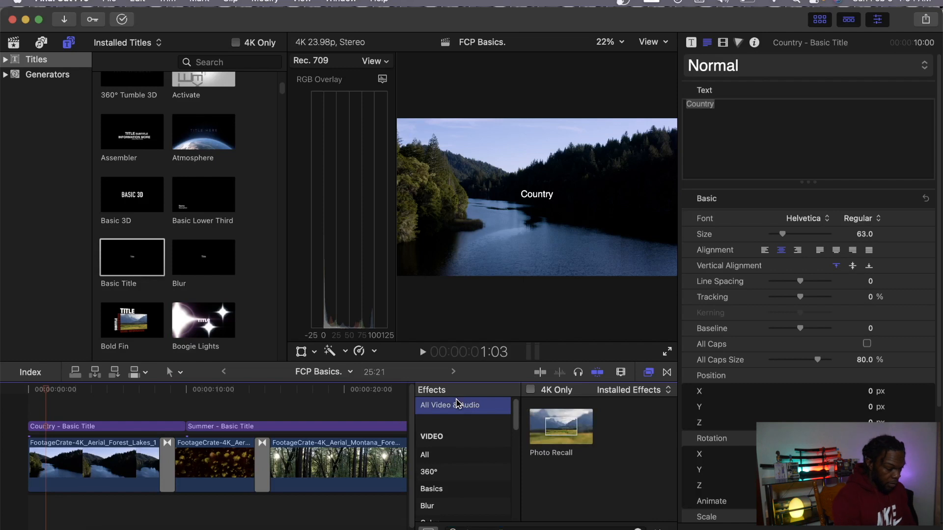
pyautogui.moveTo(554, 439); pyautogui.dragTo(54, 484)
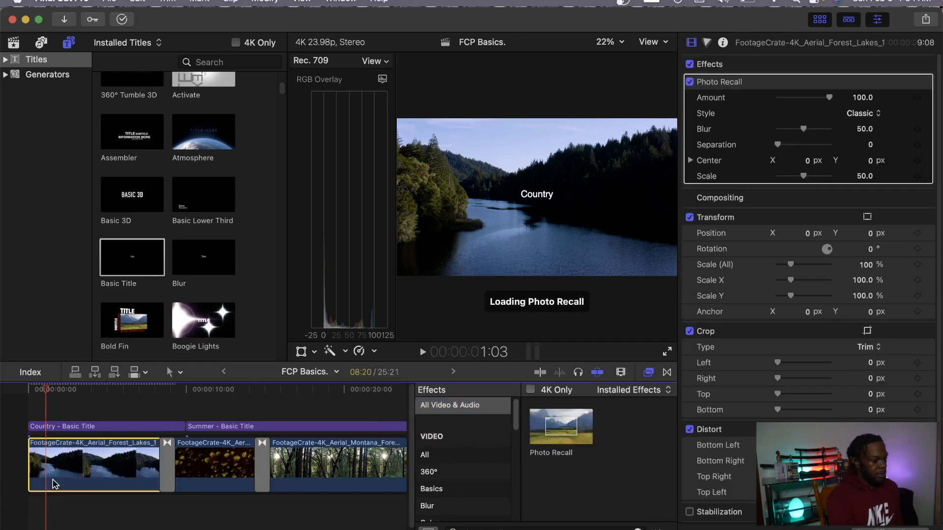
# Play the project from the start, stop it, and move the playhead back to 3:23 to preview the Photo Recall effect.
pyautogui.click(32, 400)
pyautogui.press('space')
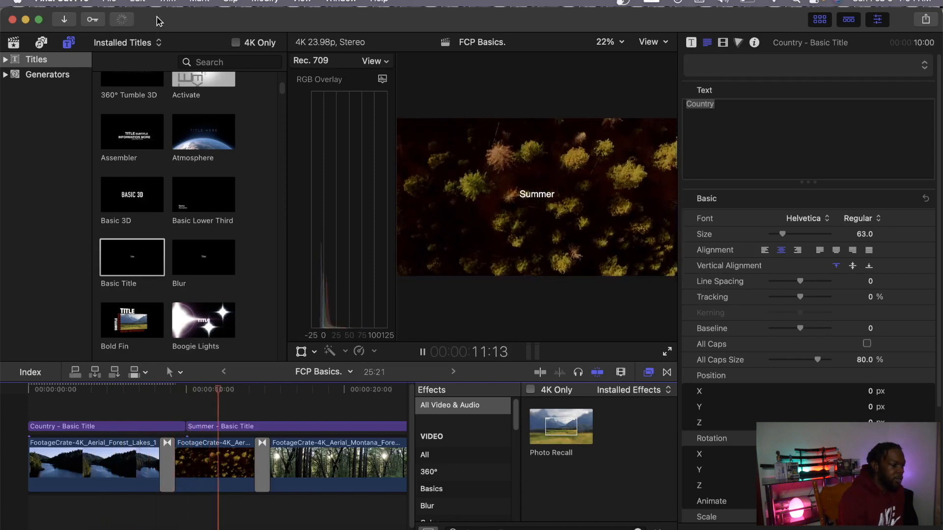
pyautogui.press('space')
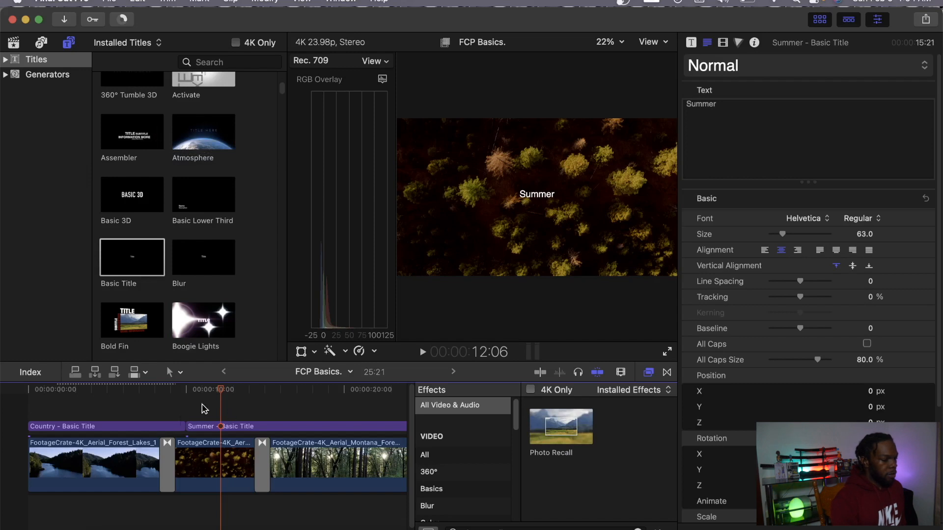
pyautogui.moveTo(224, 389); pyautogui.dragTo(98, 399)
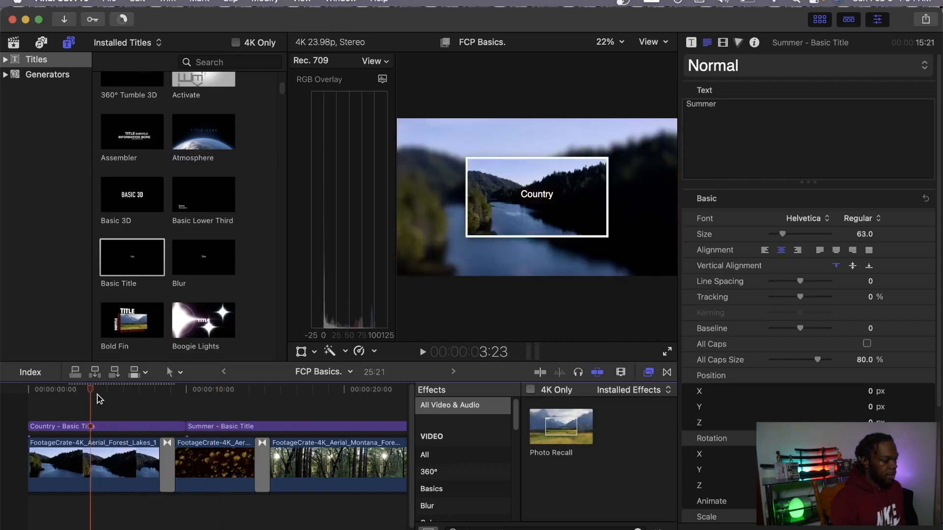
# Show the Country title's transform, crop and distort properties with the viewer scaled to Fit.
pyautogui.click(120, 426)
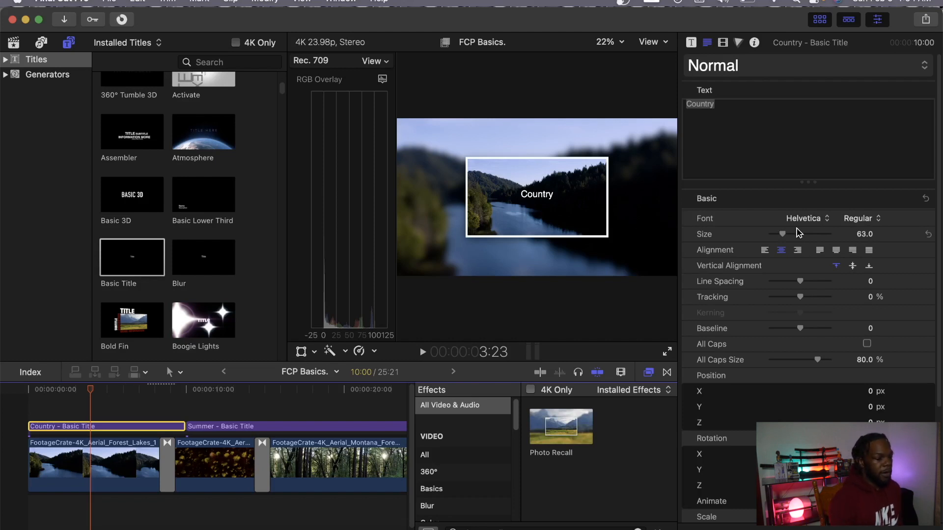
pyautogui.click(723, 44)
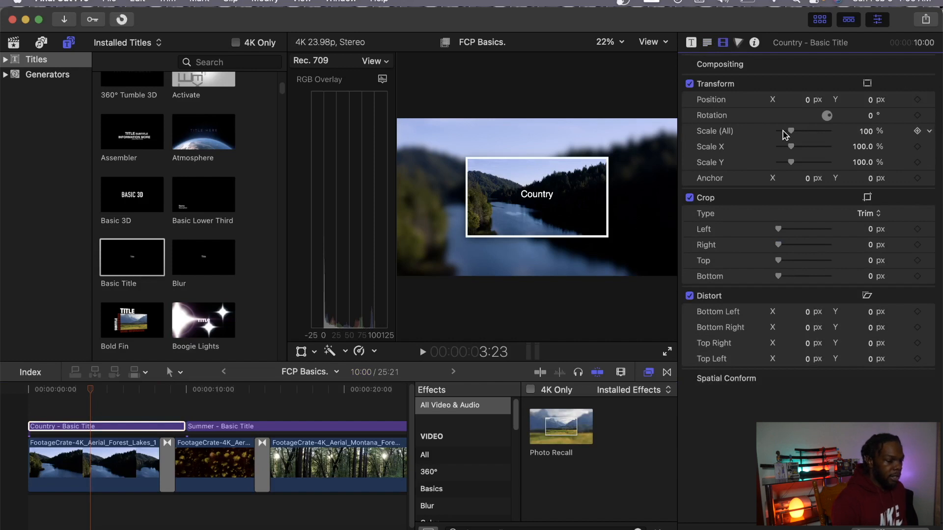
pyautogui.click(621, 42)
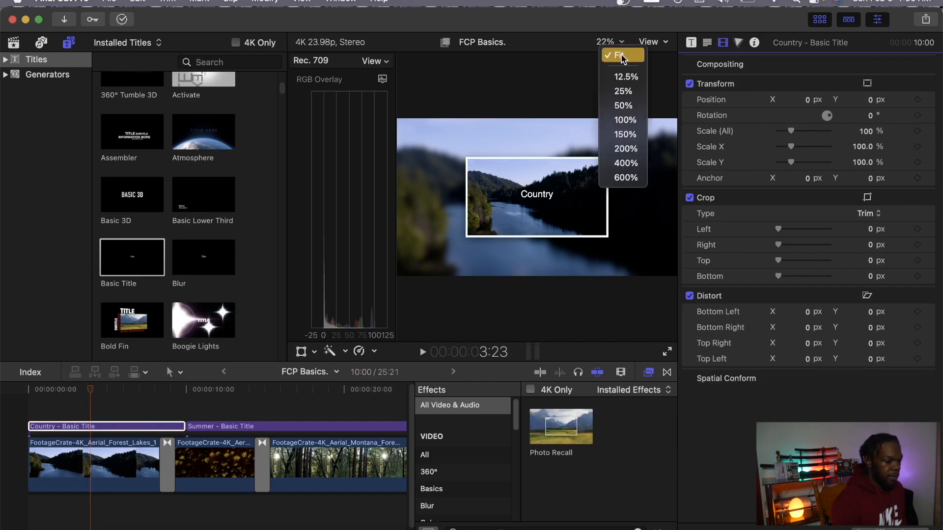
pyautogui.click(621, 56)
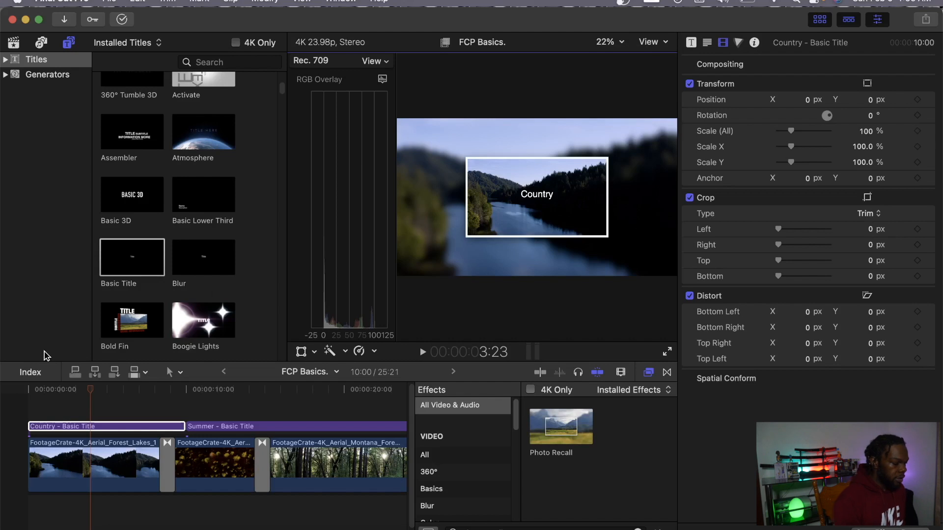
# Set the overall Transform scale of the Aerial_Forest_Lakes_1 clip to 96% and try its left crop setting.
pyautogui.click(114, 456)
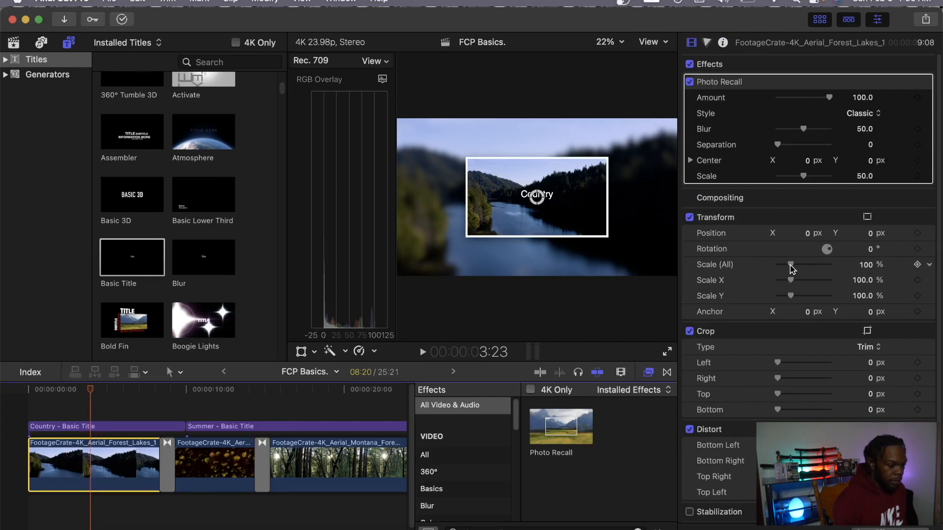
pyautogui.moveTo(790, 269)
pyautogui.mouseDown()
pyautogui.moveTo(814, 269)
pyautogui.moveTo(779, 270)
pyautogui.moveTo(790, 269)
pyautogui.mouseUp()
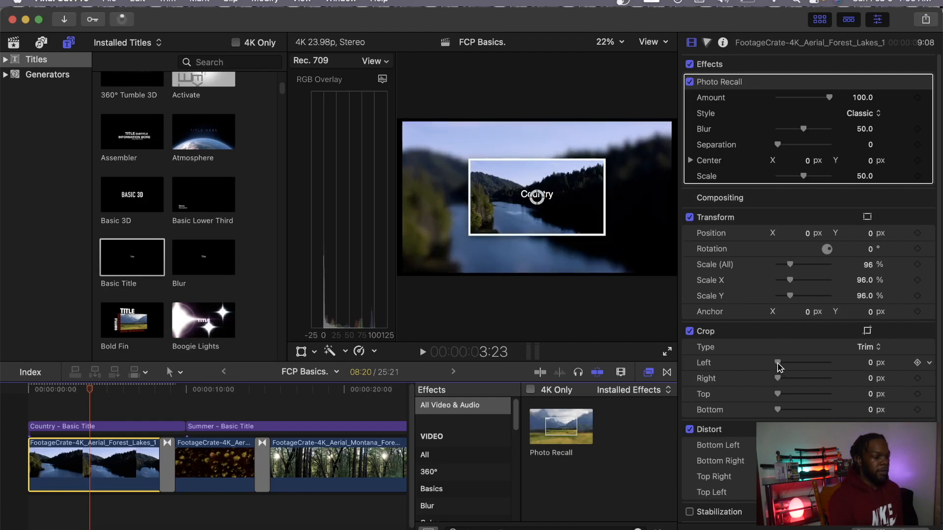
pyautogui.moveTo(778, 364)
pyautogui.mouseDown()
pyautogui.moveTo(802, 364)
pyautogui.moveTo(777, 369)
pyautogui.mouseUp()
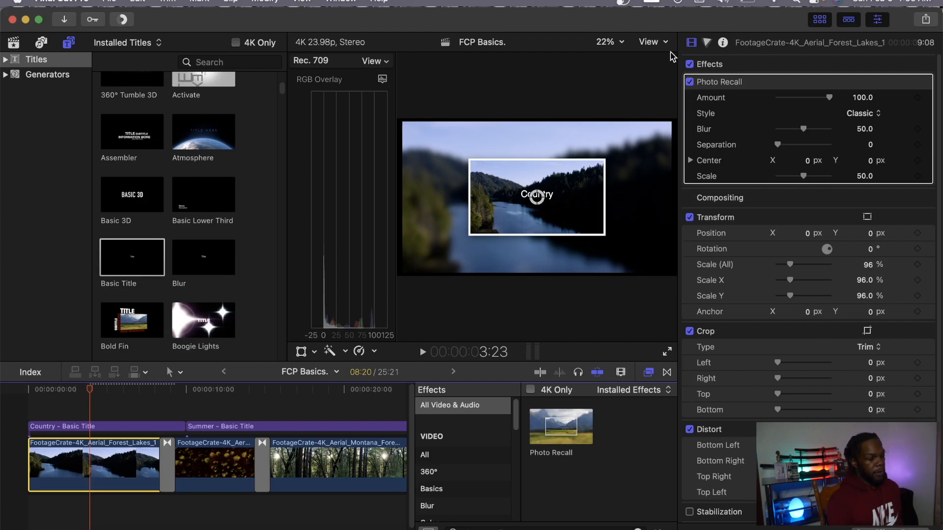
# Add a Color Board correction to the Fall_Wintergreens_8 clip with the playhead at 11:23.
pyautogui.click(205, 462)
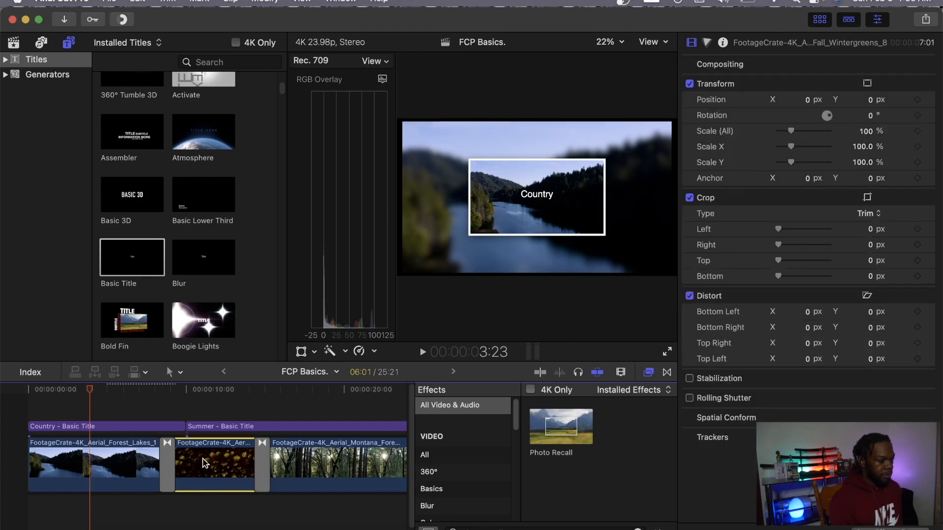
pyautogui.click(217, 388)
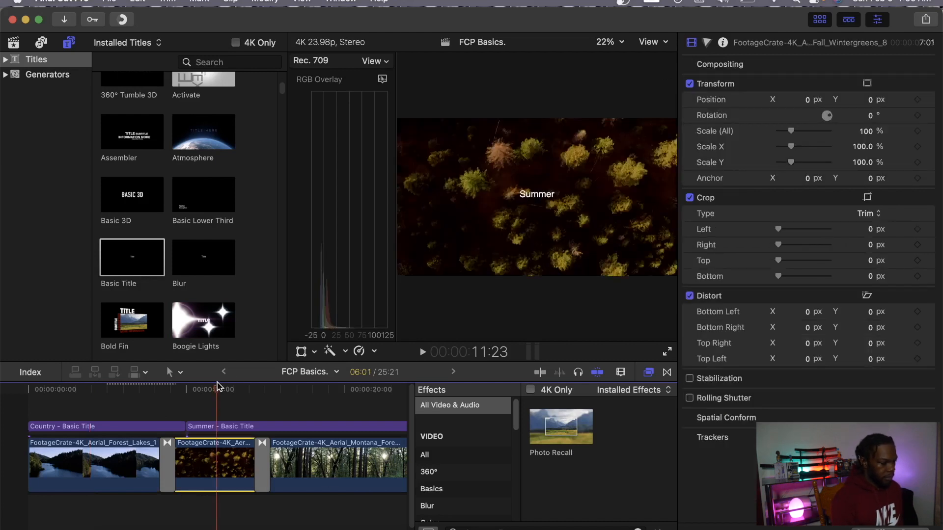
pyautogui.click(707, 45)
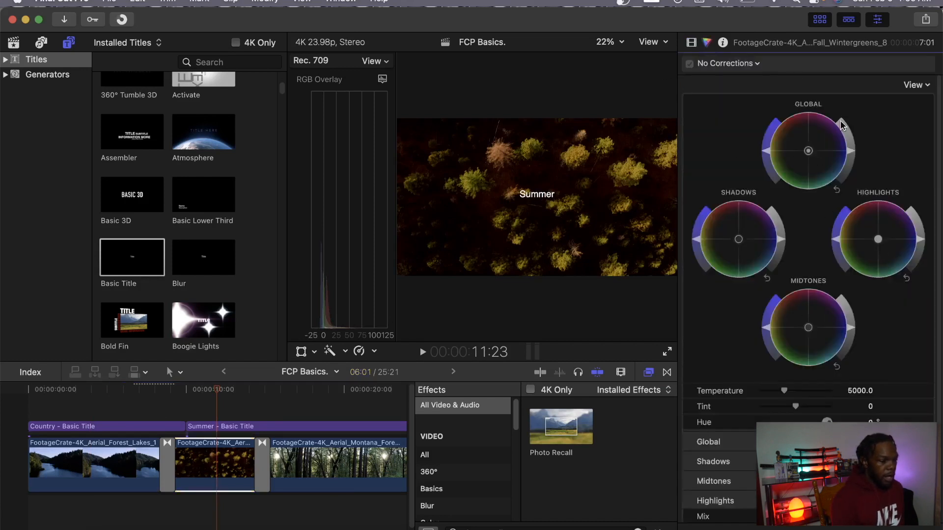
pyautogui.click(746, 64)
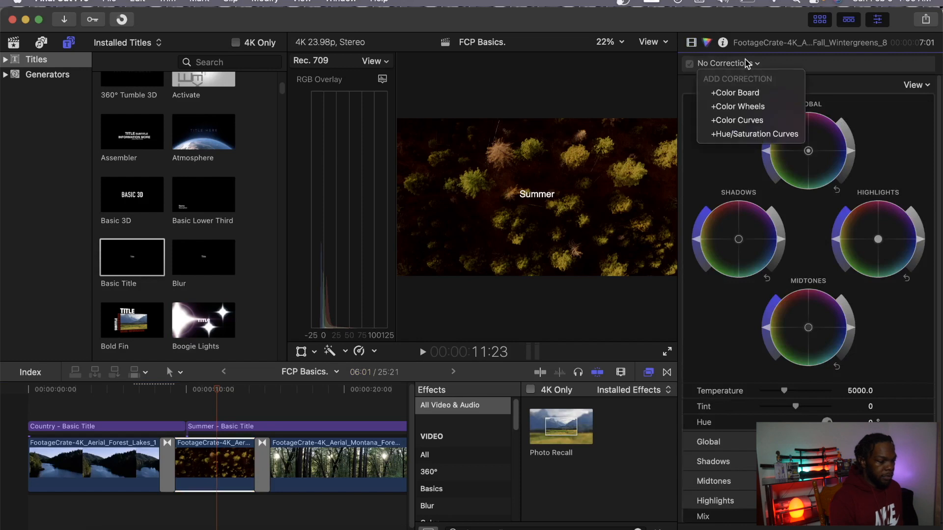
pyautogui.click(745, 94)
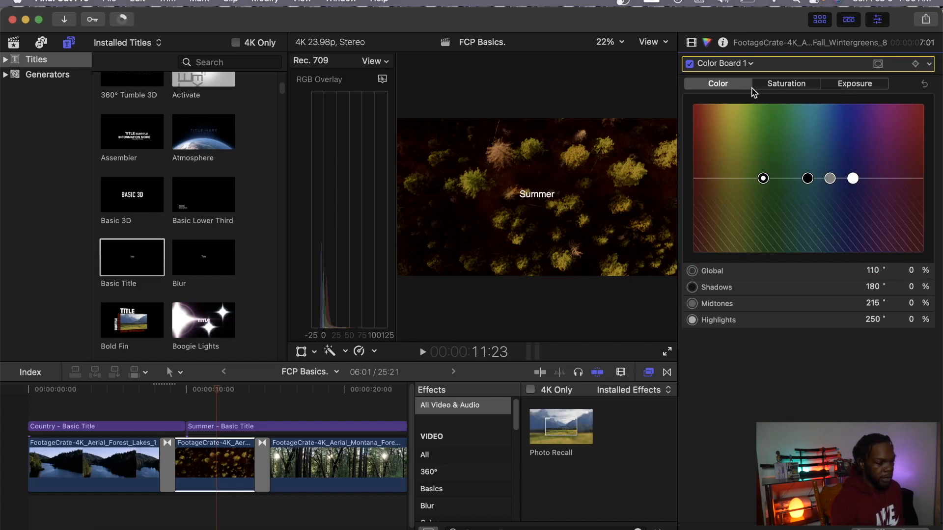
# Try the Color Board's global exposure at -2% and 53%, and reset it to 0%.
pyautogui.click(856, 84)
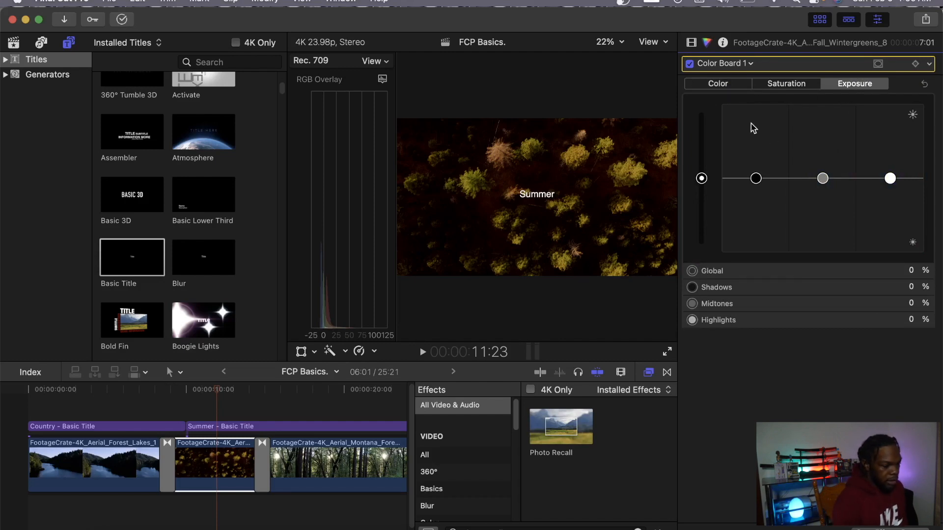
pyautogui.moveTo(701, 179)
pyautogui.mouseDown()
pyautogui.moveTo(704, 216)
pyautogui.moveTo(702, 108)
pyautogui.moveTo(700, 242)
pyautogui.moveTo(690, 182)
pyautogui.mouseUp()
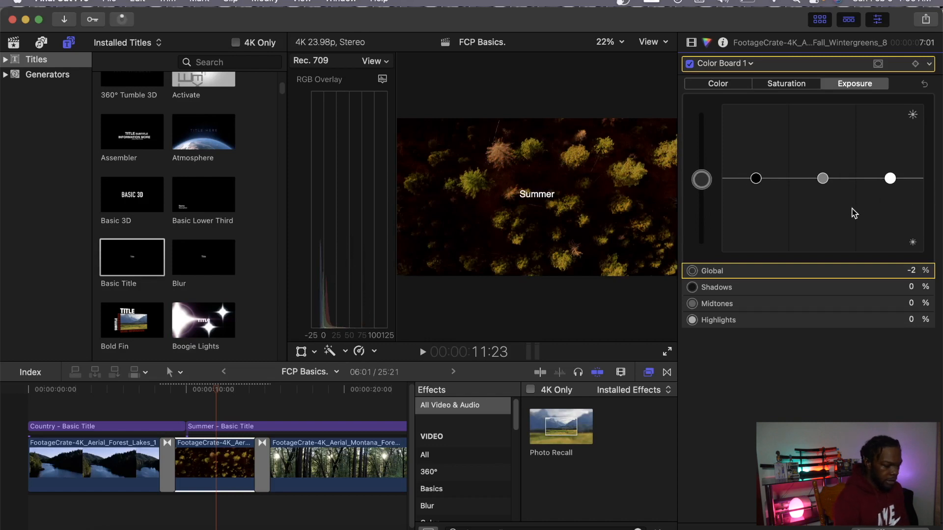
pyautogui.click(801, 84)
pyautogui.click(854, 84)
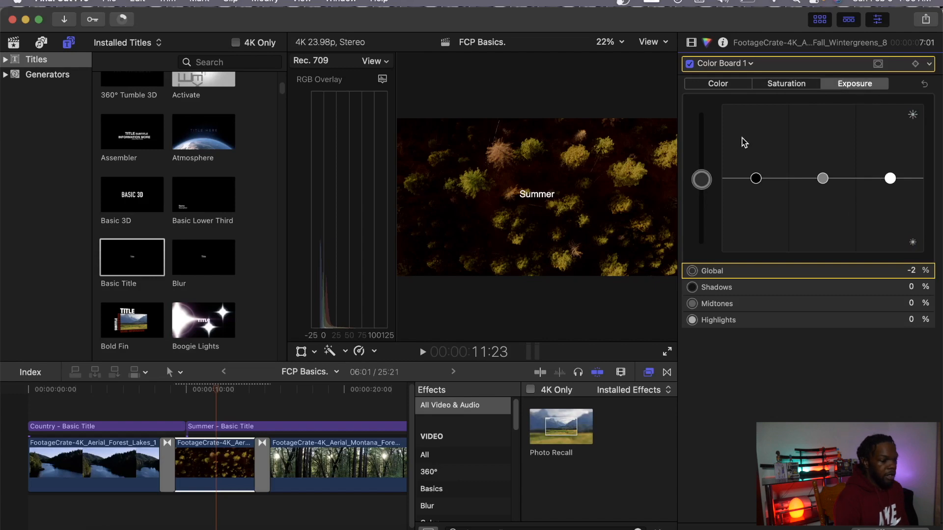
pyautogui.moveTo(701, 180); pyautogui.dragTo(699, 147)
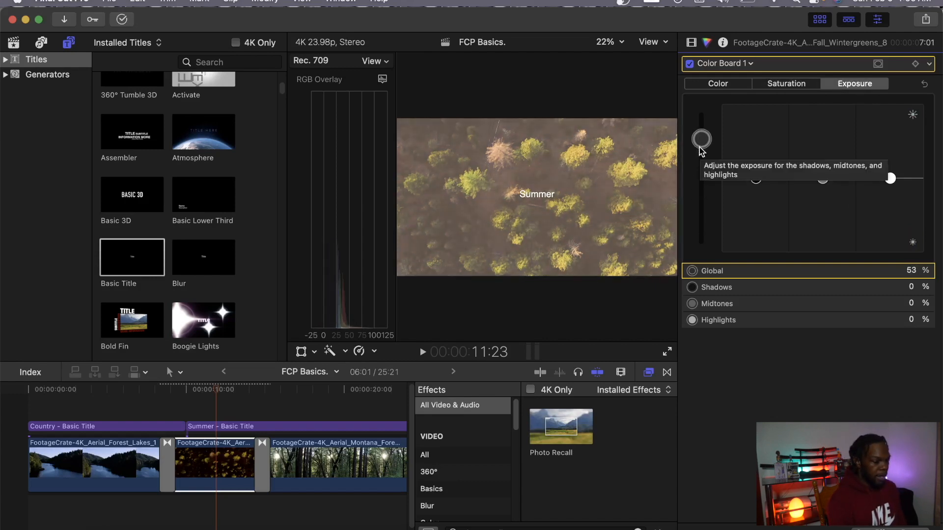
pyautogui.press('BackSpace')
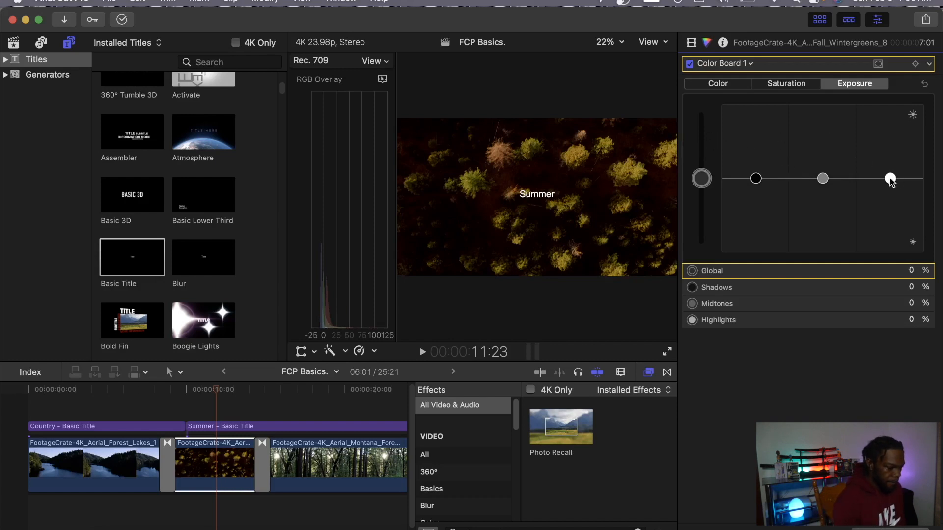
# Try the highlights exposure at 35% and the shadows exposure at -9%, and reset both to 0%.
pyautogui.moveTo(890, 179); pyautogui.dragTo(890, 153)
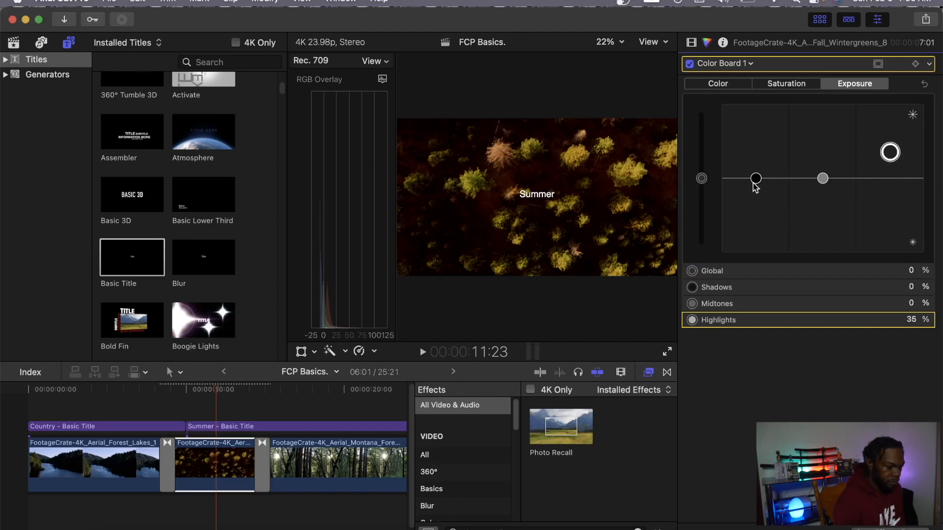
pyautogui.moveTo(756, 179); pyautogui.dragTo(757, 189)
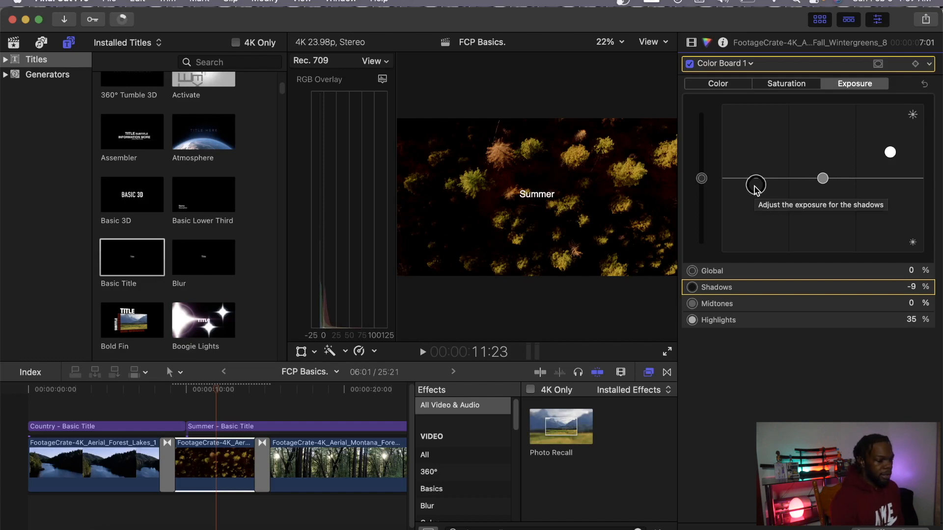
pyautogui.doubleClick(754, 187)
pyautogui.doubleClick(892, 150)
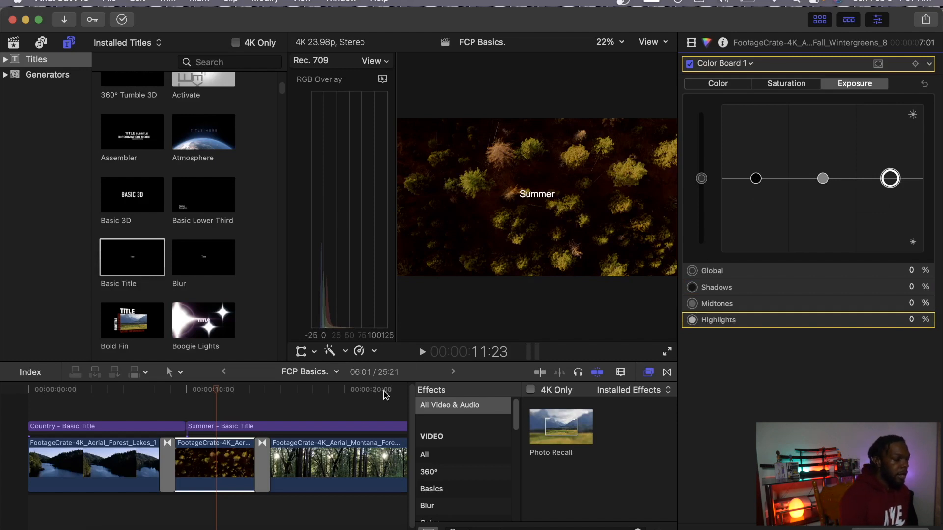
# Hide the effects browser and shorten the Summer title to end with the last clip, Aerial_Montana_Forest_2.
pyautogui.click(649, 373)
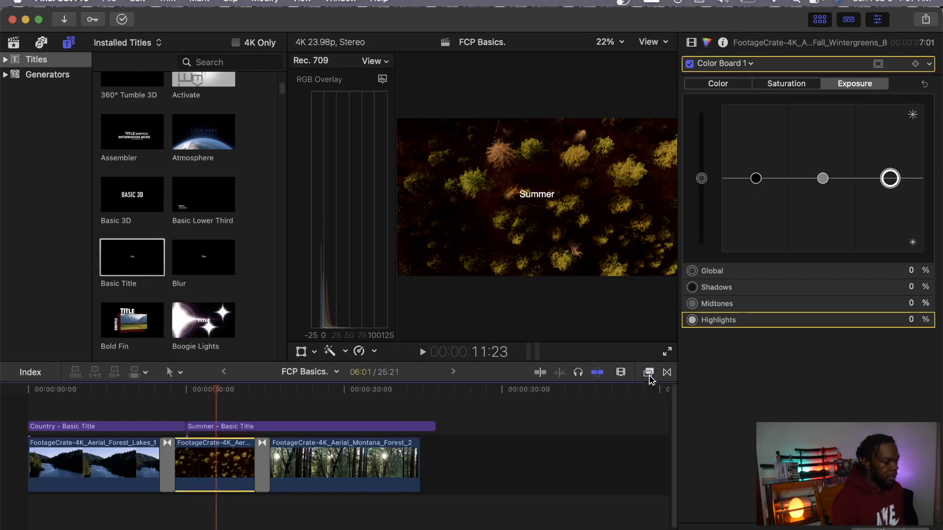
pyautogui.click(432, 427)
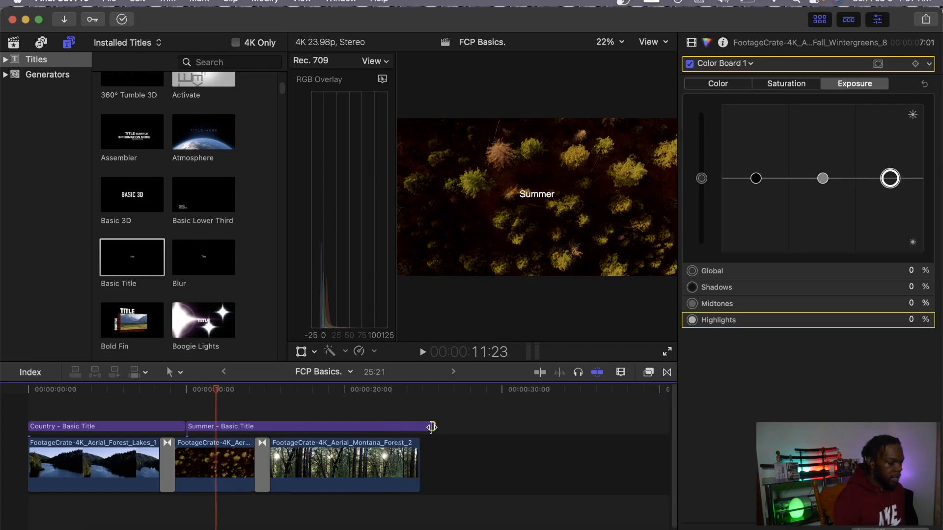
pyautogui.moveTo(435, 427); pyautogui.dragTo(419, 427)
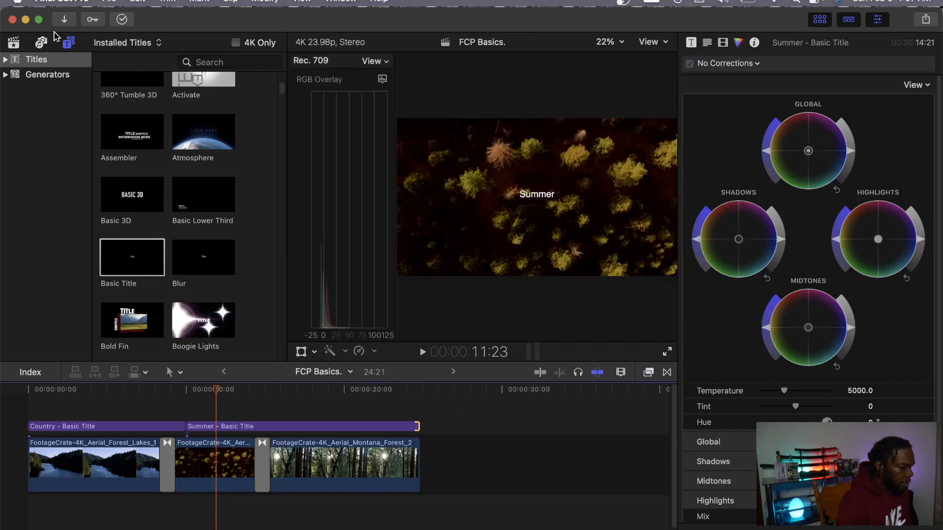
# Show the Sound Effects library and look through its list of sounds.
pyautogui.click(40, 43)
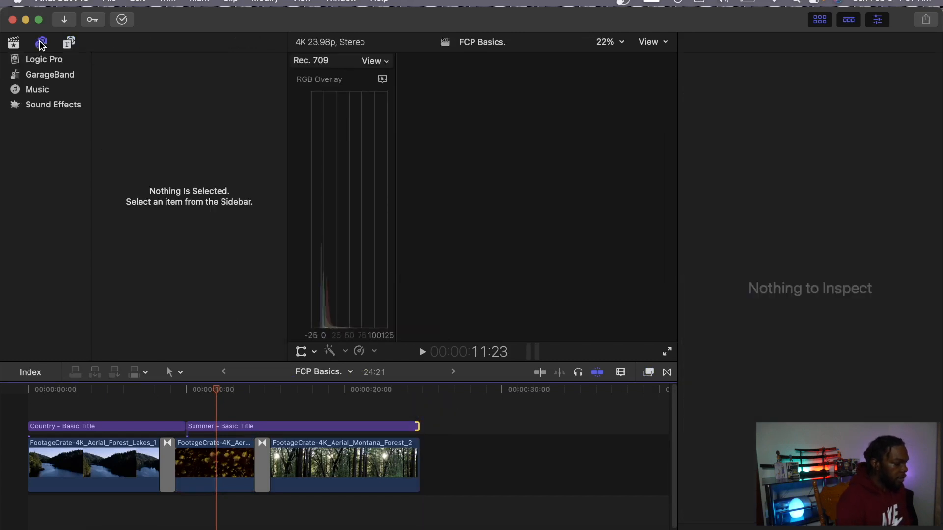
pyautogui.click(44, 121)
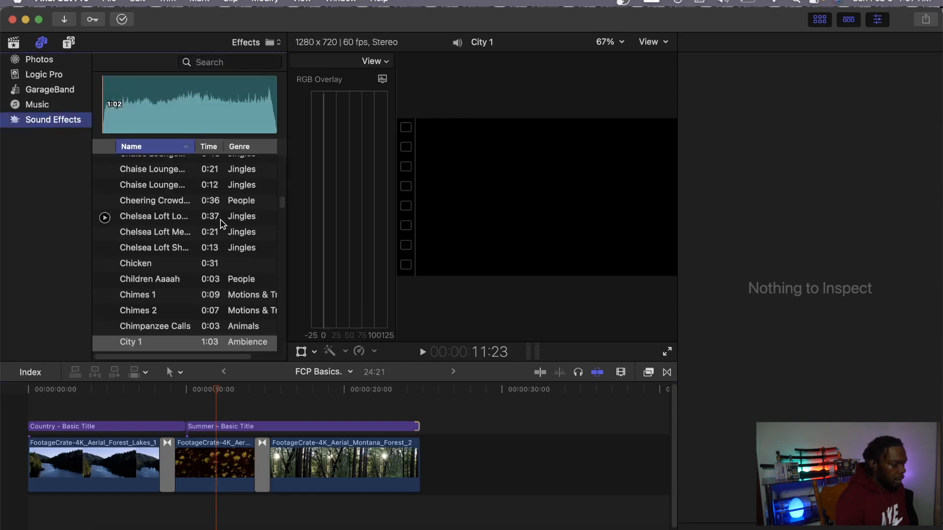
pyautogui.moveTo(285, 206); pyautogui.dragTo(273, 174)
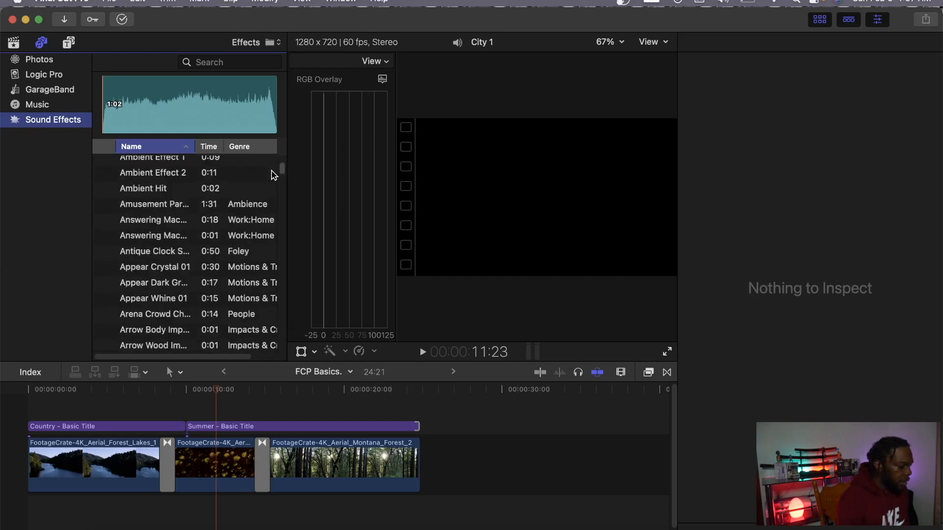
pyautogui.scroll(-5, 272, 175)
pyautogui.scroll(2, 271, 175)
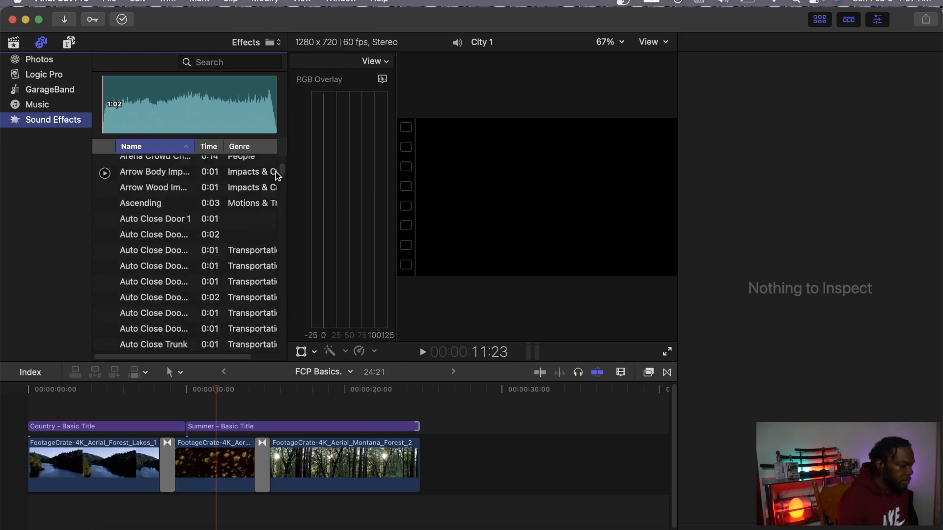
pyautogui.moveTo(283, 176); pyautogui.dragTo(285, 175)
pyautogui.scroll(2, 283, 174)
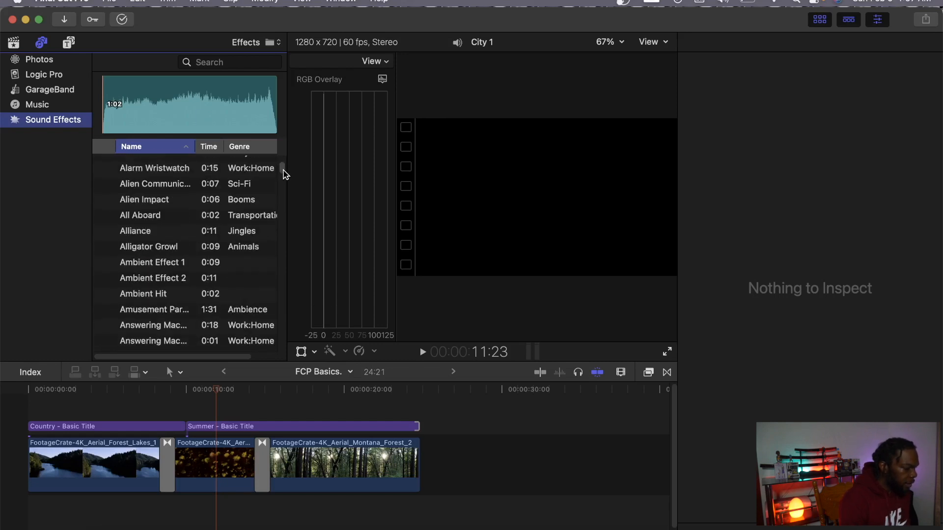
# Browse the sound effects one by one from Ambient Hit to Ascending and back up to Airplane Cabin.
pyautogui.click(161, 299)
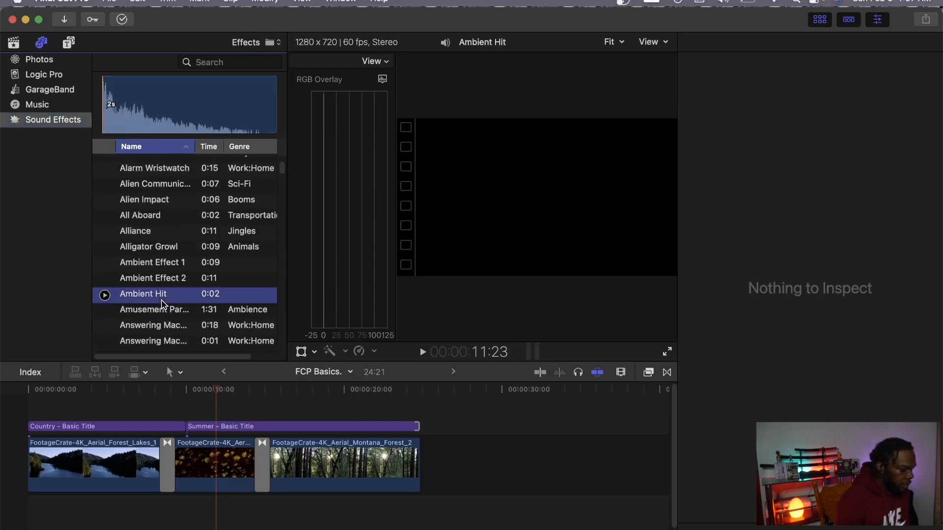
pyautogui.press('Down')
pyautogui.press('Down')
pyautogui.press('Down')
pyautogui.press('Down')
pyautogui.press('Down')
pyautogui.press('Down')
pyautogui.press('Down')
pyautogui.press('Down')
pyautogui.press('Down')
pyautogui.press('Down')
pyautogui.press('Down')
pyautogui.press('Down')
pyautogui.press('Down')
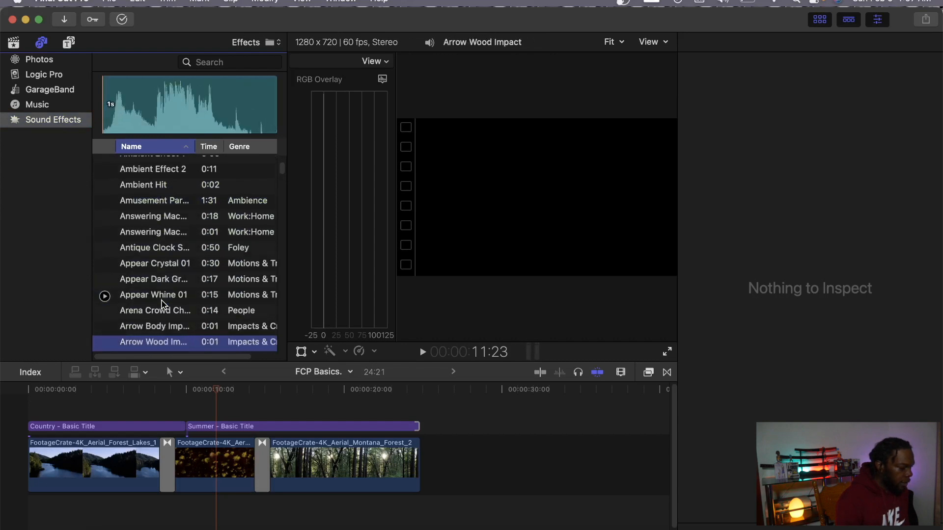
pyautogui.press('Down')
pyautogui.press('Up')
pyautogui.press('Up')
pyautogui.press('Up')
pyautogui.press('Up')
pyautogui.press('Up')
pyautogui.press('Up')
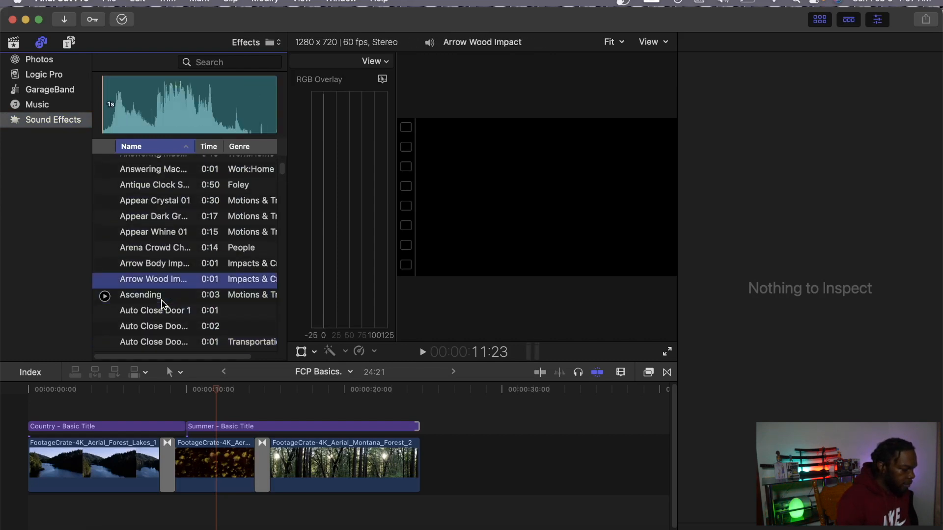
pyautogui.press('Down')
pyautogui.press('Down')
pyautogui.press('Down')
pyautogui.press('Down')
pyautogui.press('Up')
pyautogui.press('Up')
pyautogui.press('Up')
pyautogui.press('Up')
pyautogui.press('Up')
pyautogui.press('Up')
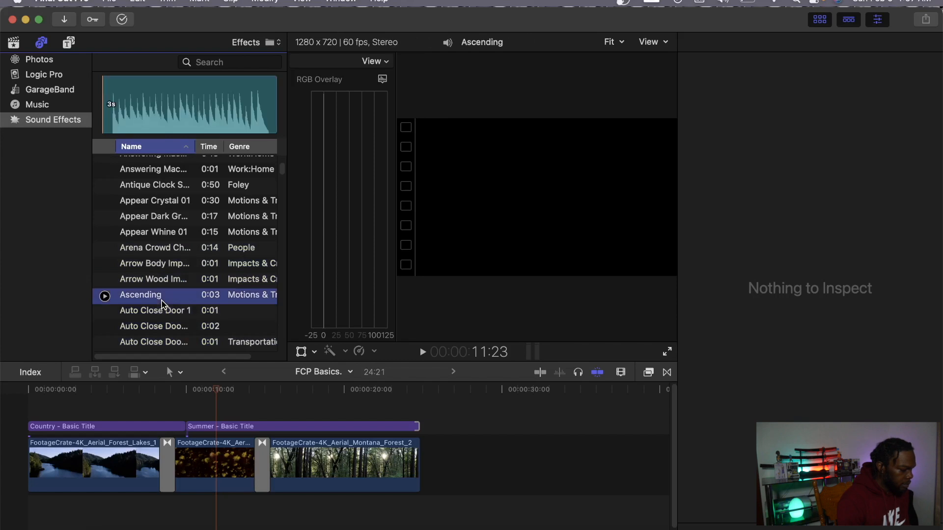
pyautogui.press('Up')
pyautogui.press('Up')
pyautogui.press('Up')
pyautogui.press('Up')
pyautogui.press('Up')
pyautogui.press('Up')
pyautogui.press('Up')
pyautogui.press('Up')
pyautogui.press('Up')
pyautogui.press('Up')
pyautogui.press('Up')
pyautogui.press('Up')
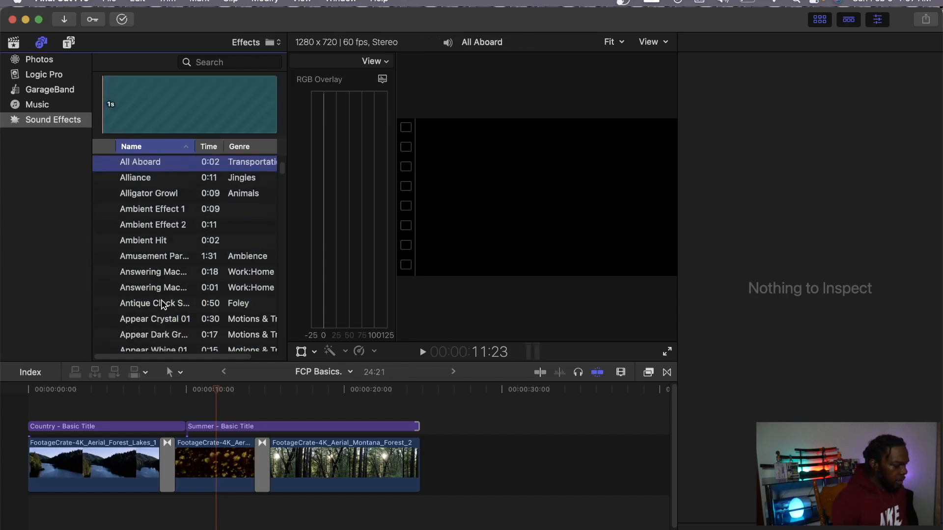
pyautogui.press('Up')
pyautogui.press('Up')
pyautogui.press('Up')
pyautogui.press('Up')
pyautogui.press('Up')
pyautogui.press('Up')
pyautogui.press('Up')
pyautogui.press('Up')
pyautogui.press('Up')
pyautogui.press('Up')
pyautogui.press('Up')
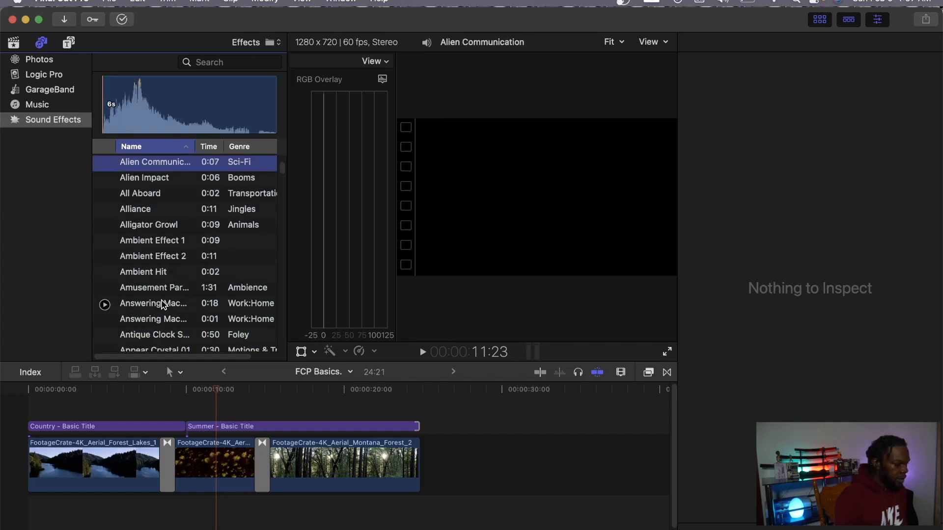
pyautogui.press('Up')
pyautogui.press('Up')
pyautogui.press('Up')
pyautogui.press('Up')
pyautogui.press('Up')
pyautogui.press('Up')
pyautogui.press('Up')
pyautogui.press('Up')
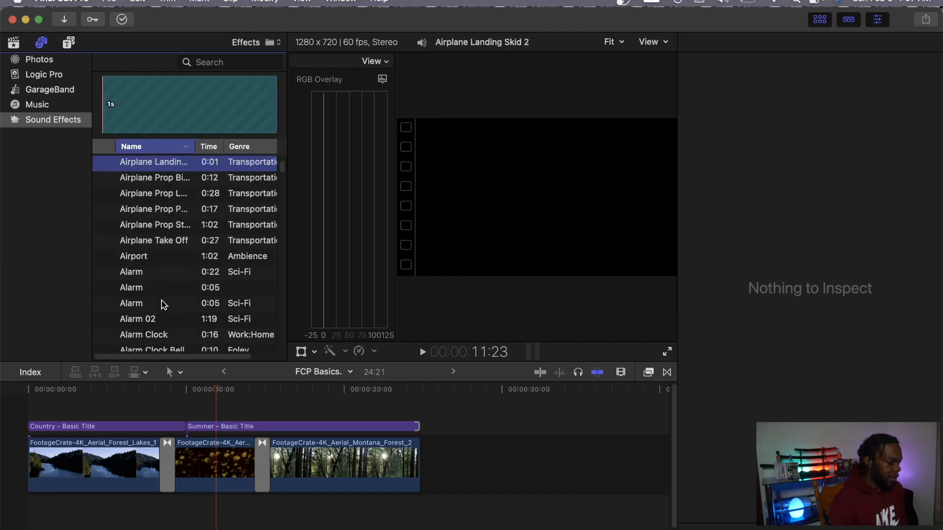
pyautogui.press('Up')
pyautogui.press('Up')
pyautogui.press('Up')
pyautogui.press('Up')
pyautogui.press('Up')
pyautogui.press('Up')
pyautogui.press('Up')
pyautogui.press('Up')
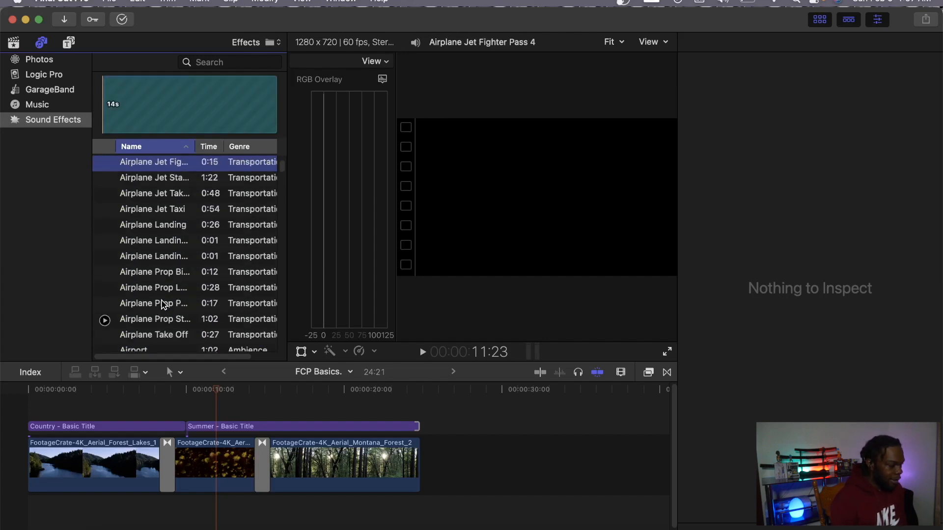
pyautogui.press('Up')
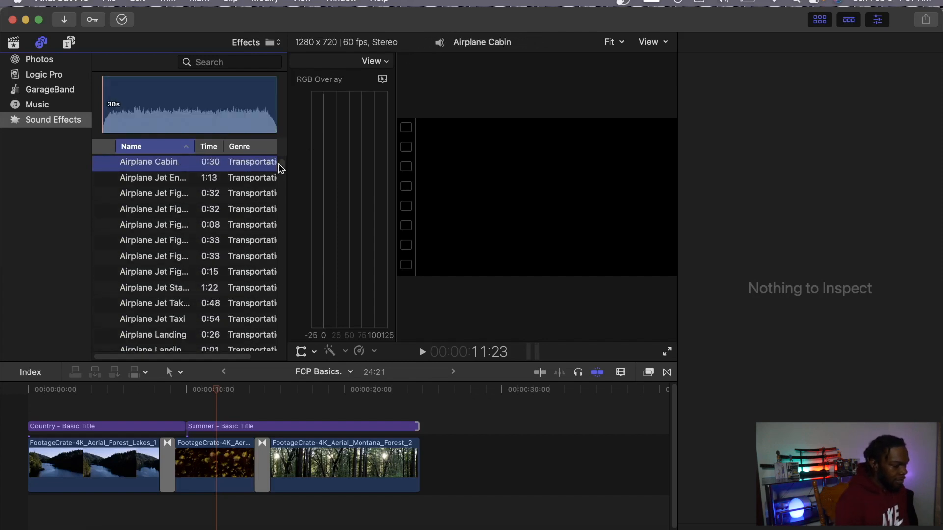
# Sort the sound effects by time with the longest first, look at the start of the list, and sort by name again.
pyautogui.moveTo(283, 170); pyautogui.dragTo(283, 153)
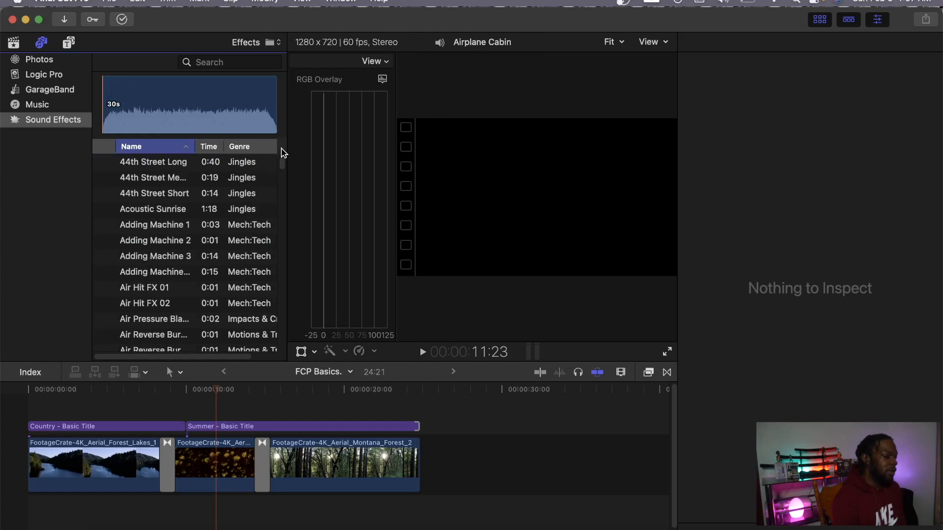
pyautogui.click(214, 147)
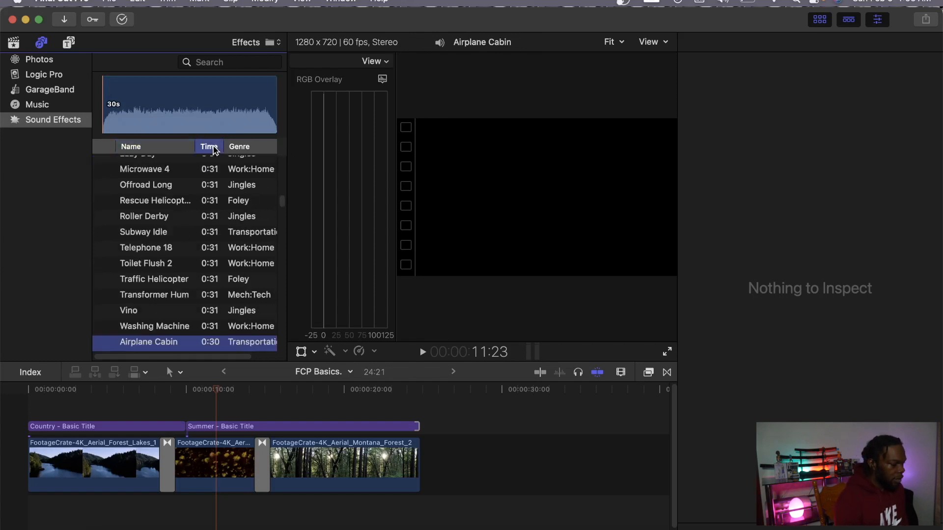
pyautogui.click(214, 149)
pyautogui.scroll(-4, 196, 246)
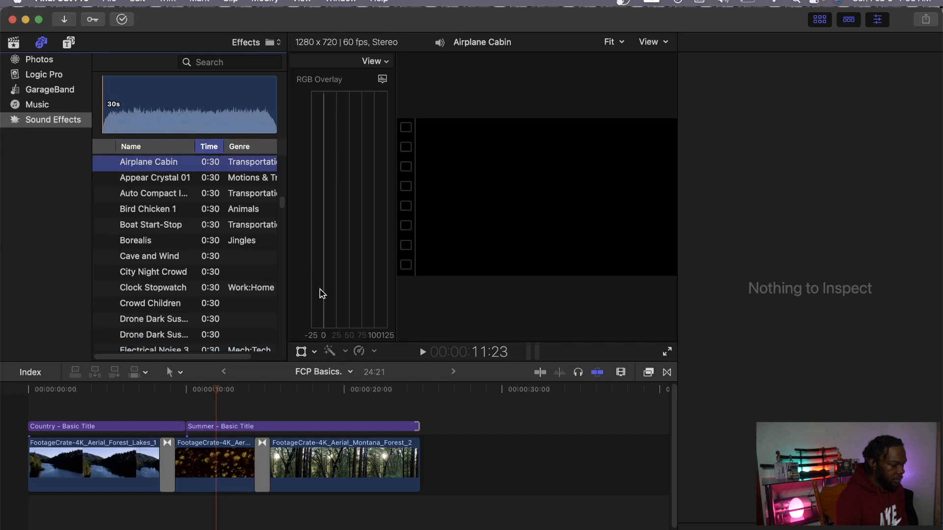
pyautogui.moveTo(282, 203); pyautogui.dragTo(276, 162)
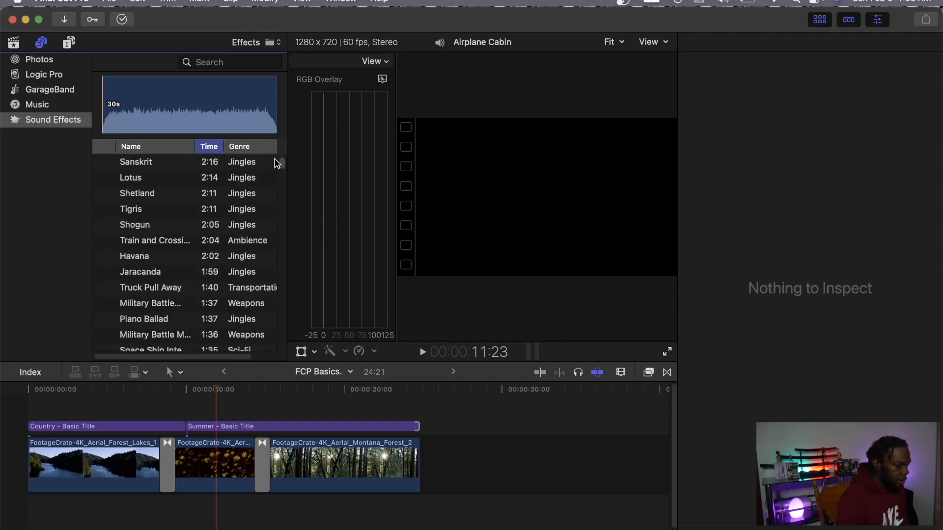
pyautogui.click(151, 147)
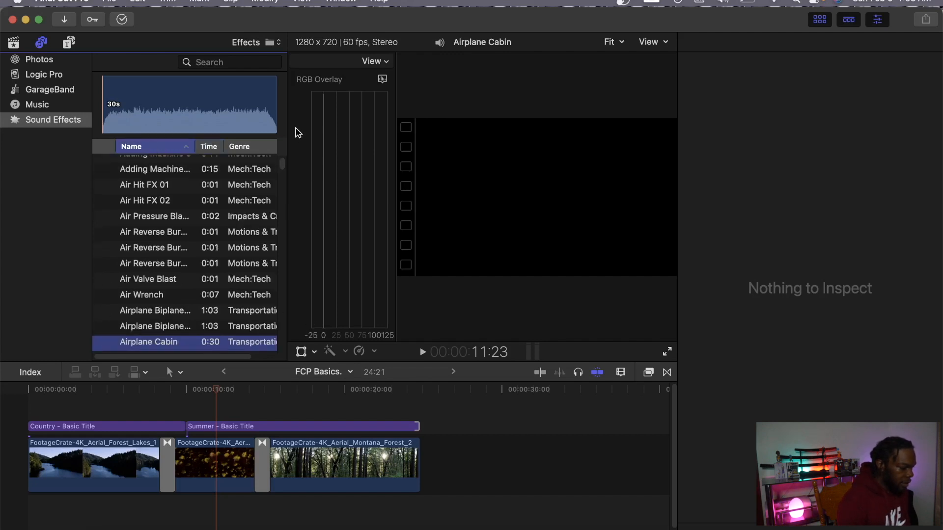
# Browse the sound effects down to Airplane Jet Fighter In Flight 2 and back up to 44th Street Long at the start of the list.
pyautogui.press('Down')
pyautogui.press('Down')
pyautogui.press('Down')
pyautogui.press('Down')
pyautogui.press('Down')
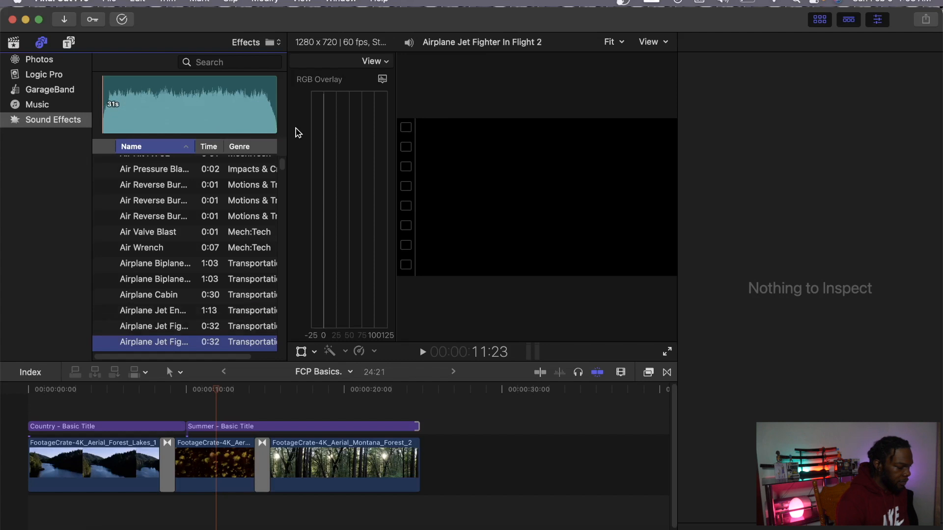
pyautogui.press('Up')
pyautogui.press('Up')
pyautogui.press('Up')
pyautogui.press('Up')
pyautogui.press('Up')
pyautogui.press('Up')
pyautogui.press('Up')
pyautogui.press('Up')
pyautogui.press('Up')
pyautogui.press('Up')
pyautogui.press('Up')
pyautogui.press('Up')
pyautogui.press('Up')
pyautogui.press('Up')
pyautogui.press('Up')
pyautogui.press('Up')
pyautogui.press('Up')
pyautogui.press('Up')
pyautogui.press('Up')
pyautogui.press('Up')
pyautogui.press('Up')
pyautogui.press('Up')
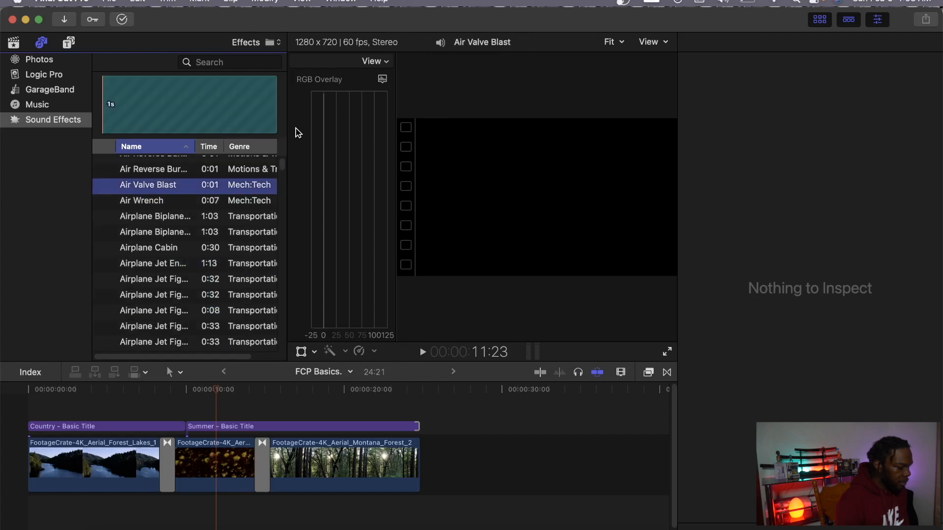
pyautogui.press('Up')
pyautogui.press('Up')
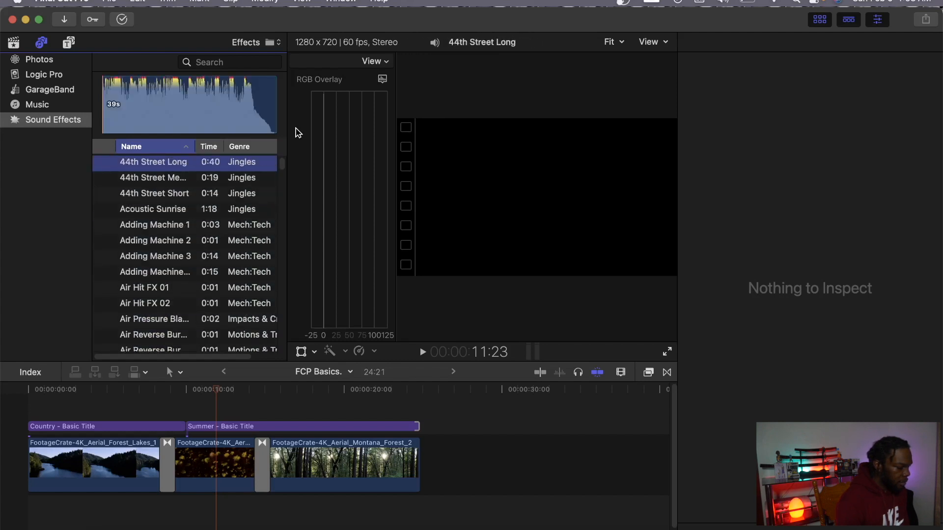
# Browse the sound effects one by one from 44th Street Long down to Barbeque Blues Medium.
pyautogui.press('Down')
pyautogui.press('Down')
pyautogui.press('Down')
pyautogui.press('Down')
pyautogui.press('Down')
pyautogui.press('Down')
pyautogui.press('Down')
pyautogui.press('Down')
pyautogui.press('Down')
pyautogui.press('Down')
pyautogui.press('Down')
pyautogui.press('Down')
pyautogui.press('Down')
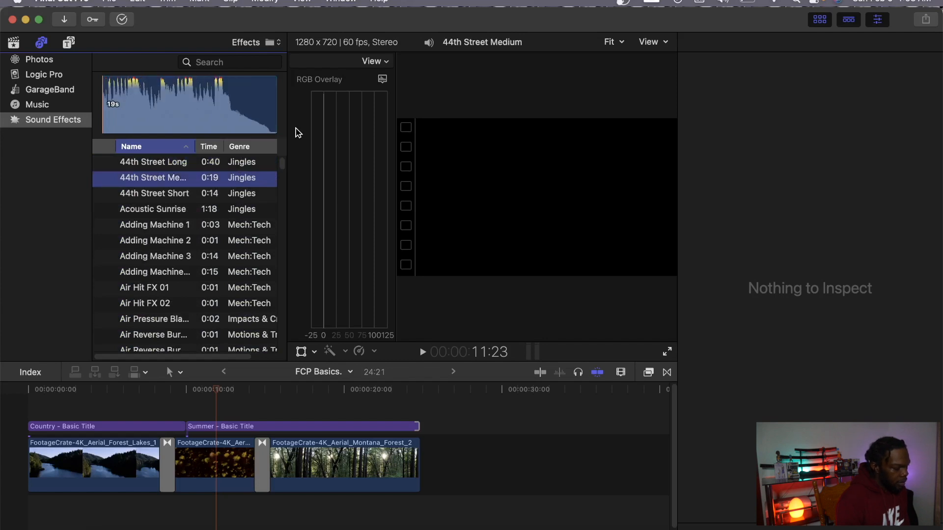
pyautogui.press('Down')
pyautogui.press('Down')
pyautogui.press('Down')
pyautogui.press('Down')
pyautogui.press('Down')
pyautogui.press('Down')
pyautogui.press('Down')
pyautogui.press('Down')
pyautogui.press('Down')
pyautogui.press('Down')
pyautogui.press('Down')
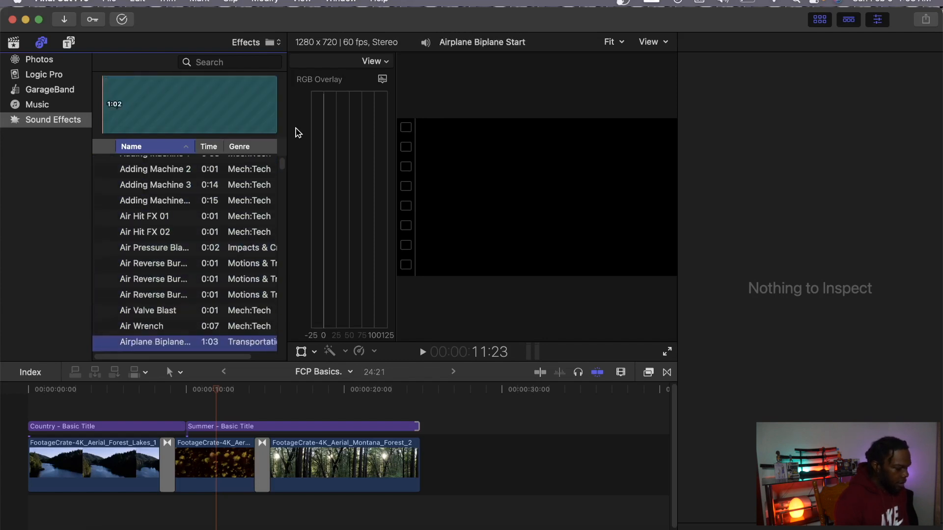
pyautogui.press('Down')
pyautogui.press('Down')
pyautogui.press('Down')
pyautogui.press('Down')
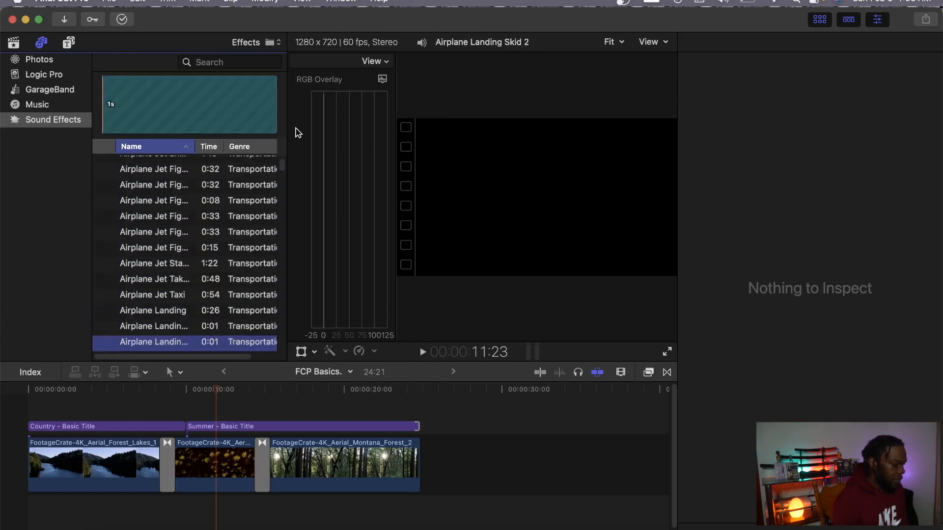
pyautogui.press('Down')
pyautogui.press('Down')
pyautogui.press('Down')
pyautogui.press('Down')
pyautogui.press('Down')
pyautogui.press('Down')
pyautogui.press('Down')
pyautogui.press('Down')
pyautogui.press('Down')
pyautogui.press('Down')
pyautogui.press('Down')
pyautogui.press('Down')
pyautogui.press('Down')
pyautogui.press('Down')
pyautogui.press('Down')
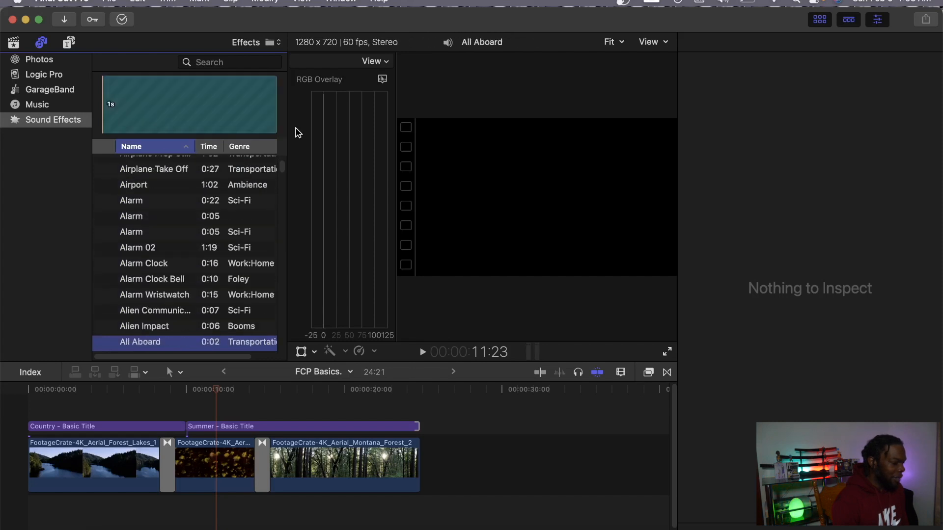
pyautogui.press('Down')
pyautogui.press('Down')
pyautogui.press('Down')
pyautogui.press('Down')
pyautogui.press('Down')
pyautogui.press('Down')
pyautogui.press('Down')
pyautogui.press('Down')
pyautogui.press('Down')
pyautogui.press('Down')
pyautogui.press('Down')
pyautogui.press('Down')
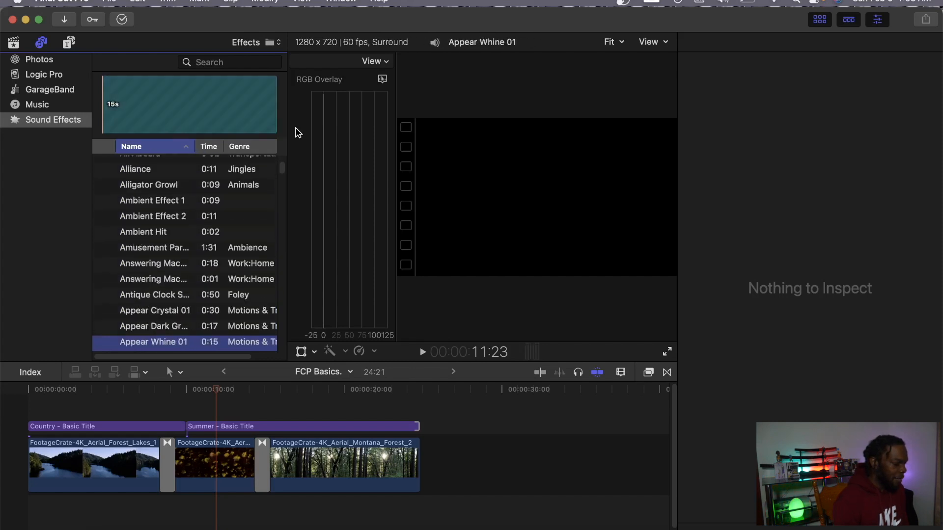
pyautogui.press('Down')
pyautogui.press('Down')
pyautogui.press('Down')
pyautogui.press('Down')
pyautogui.press('Down')
pyautogui.press('Down')
pyautogui.press('Down')
pyautogui.press('Down')
pyautogui.press('Down')
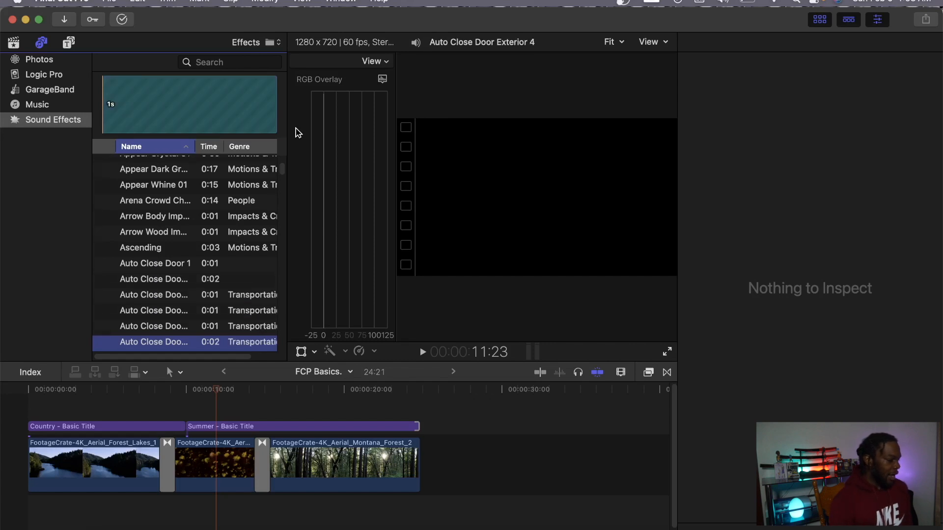
pyautogui.press('Down')
pyautogui.press('Down')
pyautogui.press('Down')
pyautogui.press('Down')
pyautogui.press('Down')
pyautogui.press('Down')
pyautogui.press('Down')
pyautogui.press('Down')
pyautogui.press('Down')
pyautogui.press('Down')
pyautogui.press('Down')
pyautogui.press('Down')
pyautogui.press('Down')
pyautogui.press('Down')
pyautogui.press('Down')
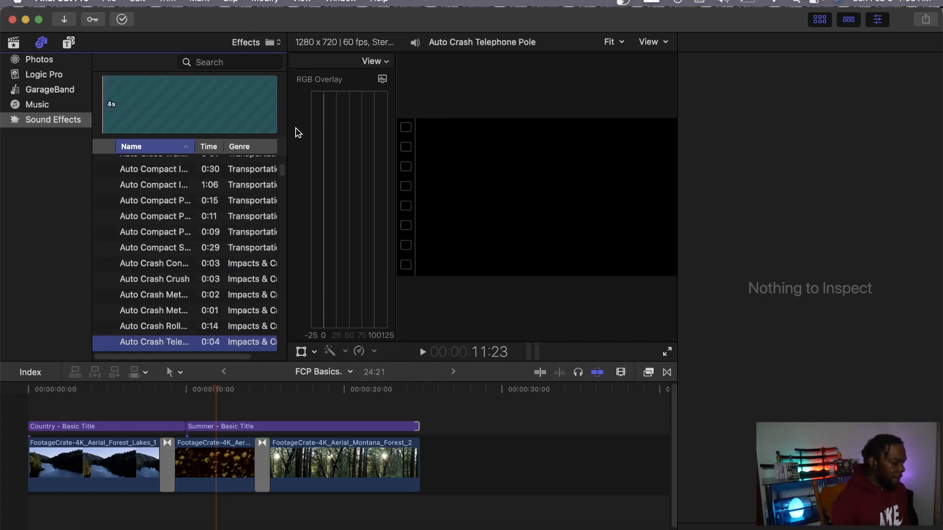
pyautogui.press('Down')
pyautogui.press('Down')
pyautogui.press('Down')
pyautogui.press('Down')
pyautogui.press('Down')
pyautogui.press('Down')
pyautogui.press('Down')
pyautogui.press('Down')
pyautogui.press('Down')
pyautogui.press('Down')
pyautogui.press('Down')
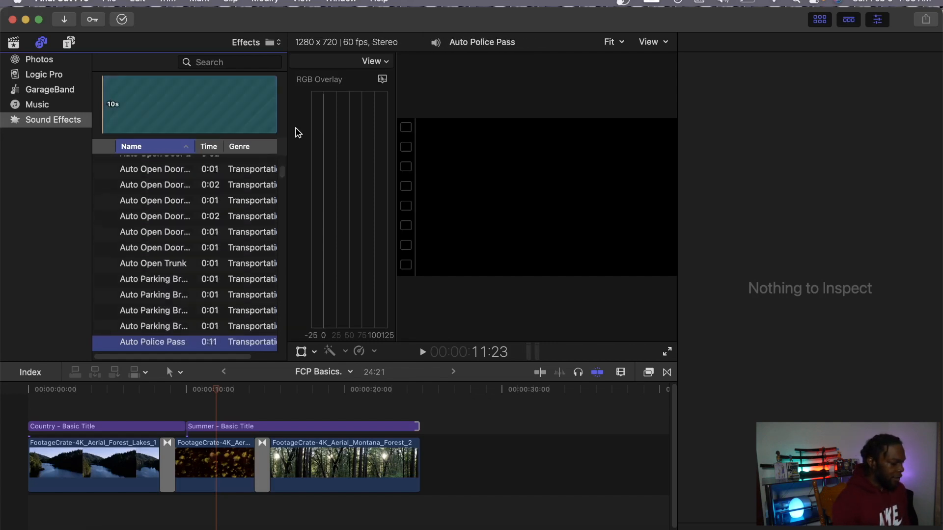
pyautogui.press('Down')
pyautogui.press('Down')
pyautogui.press('Down')
pyautogui.press('Down')
pyautogui.press('Down')
pyautogui.press('Down')
pyautogui.press('Down')
pyautogui.press('Down')
pyautogui.press('Down')
pyautogui.press('Down')
pyautogui.press('Down')
pyautogui.press('Down')
pyautogui.press('Down')
pyautogui.press('Down')
pyautogui.press('Down')
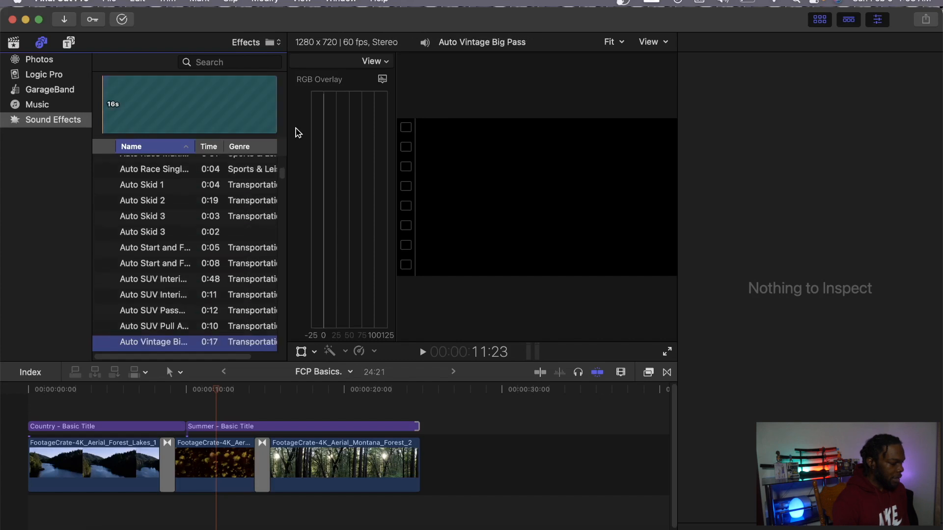
pyautogui.press('Down')
pyautogui.press('Down')
pyautogui.press('Down')
pyautogui.press('Down')
pyautogui.press('Down')
pyautogui.press('Down')
pyautogui.press('Down')
pyautogui.press('Down')
pyautogui.press('Down')
pyautogui.press('Down')
pyautogui.press('Down')
pyautogui.press('Down')
pyautogui.press('Down')
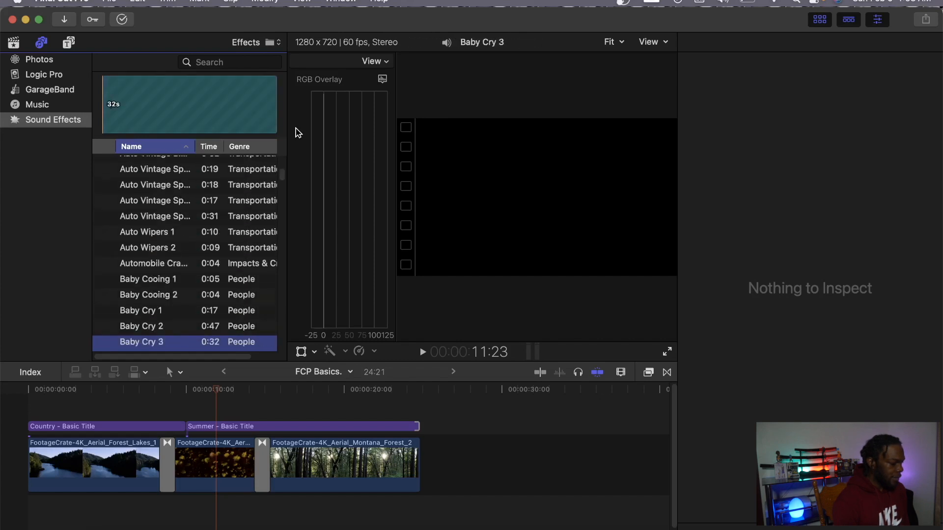
pyautogui.press('Down')
pyautogui.press('Down')
pyautogui.press('Down')
pyautogui.press('Down')
pyautogui.press('Down')
pyautogui.press('Down')
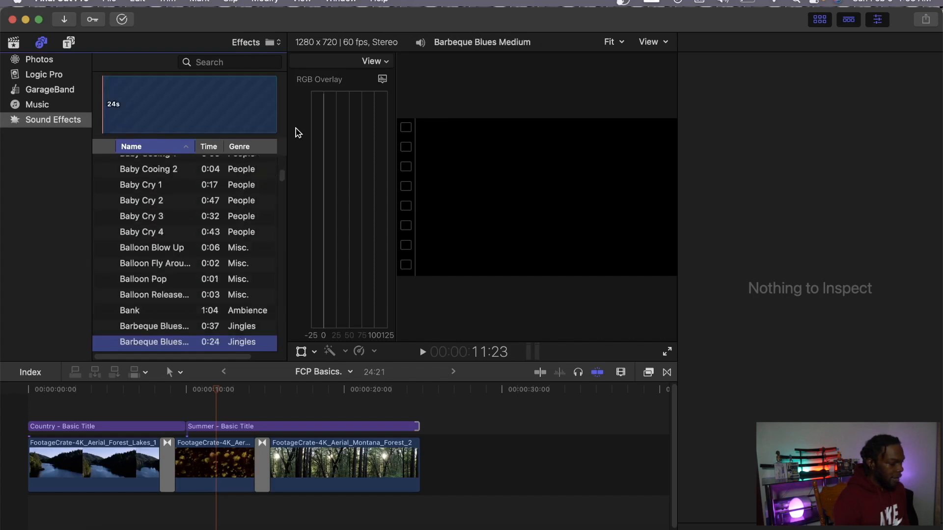
# Reverse the name sorting of the sound effects and return it to ascending order.
pyautogui.press('Up')
pyautogui.click(136, 146)
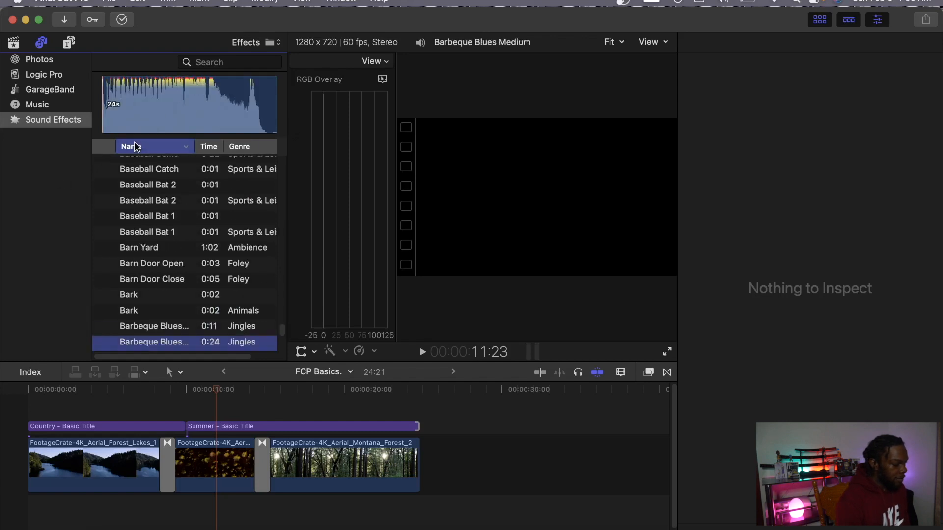
pyautogui.click(136, 146)
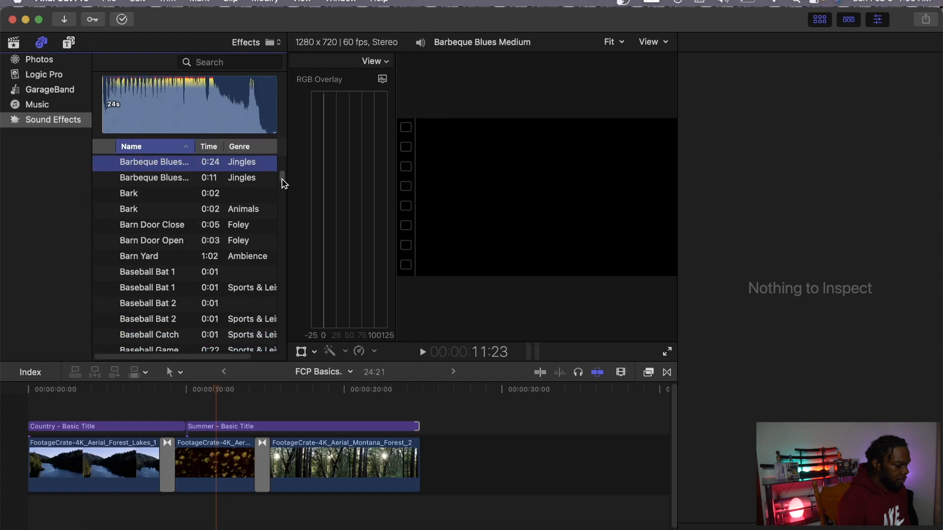
# Return to the start of the sound effects list, preview 44th Street Long for a few seconds and stop it.
pyautogui.moveTo(282, 180)
pyautogui.mouseDown()
pyautogui.moveTo(278, 187)
pyautogui.moveTo(284, 161)
pyautogui.mouseUp()
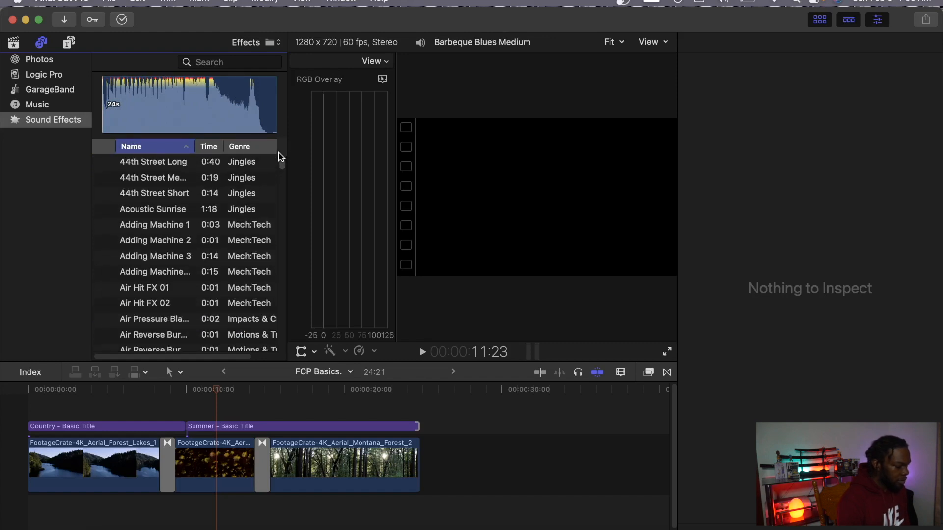
pyautogui.click(105, 163)
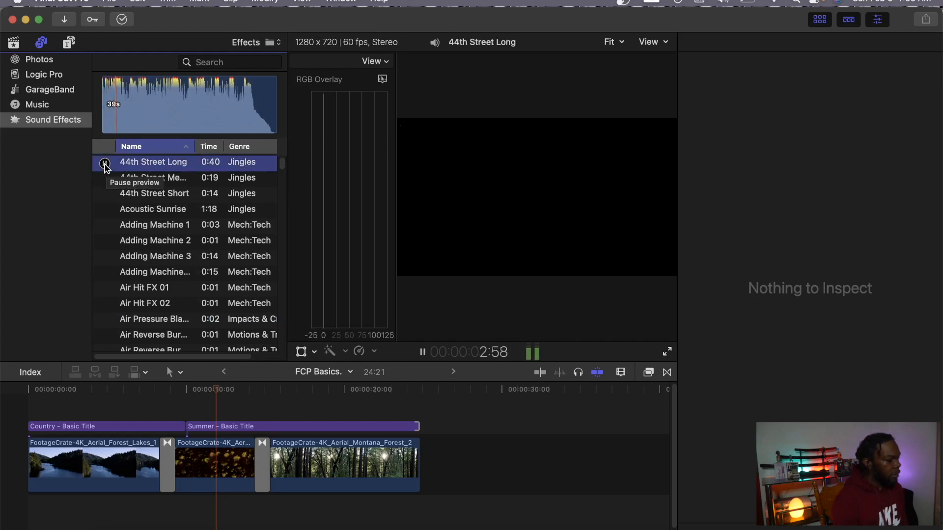
pyautogui.click(105, 164)
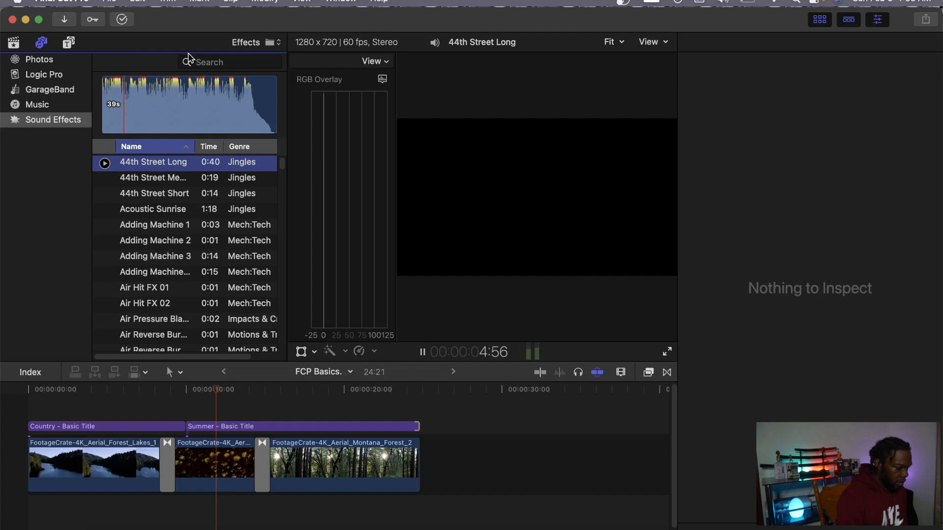
# Select a range of about 28 seconds from 44th Street Long and add it to the timeline beneath the video clips.
pyautogui.click(172, 160)
pyautogui.moveTo(124, 85); pyautogui.dragTo(246, 112)
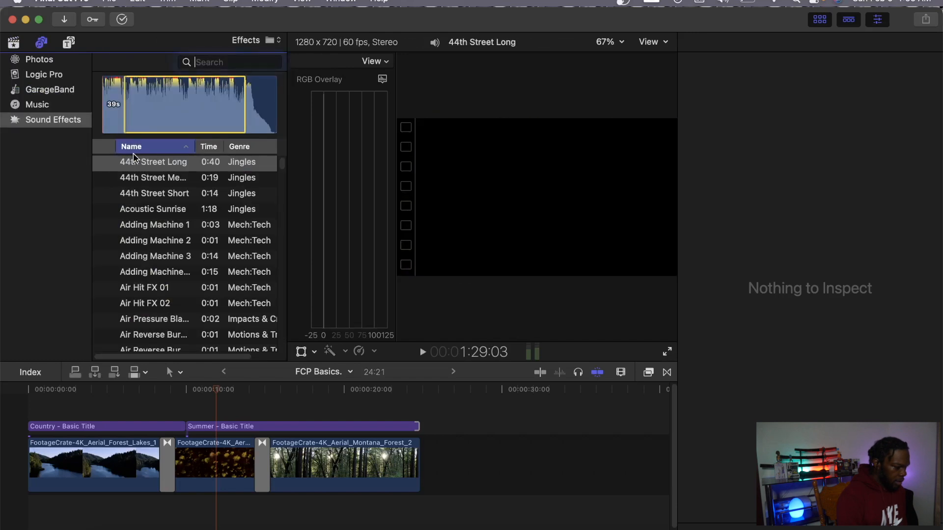
pyautogui.click(169, 101)
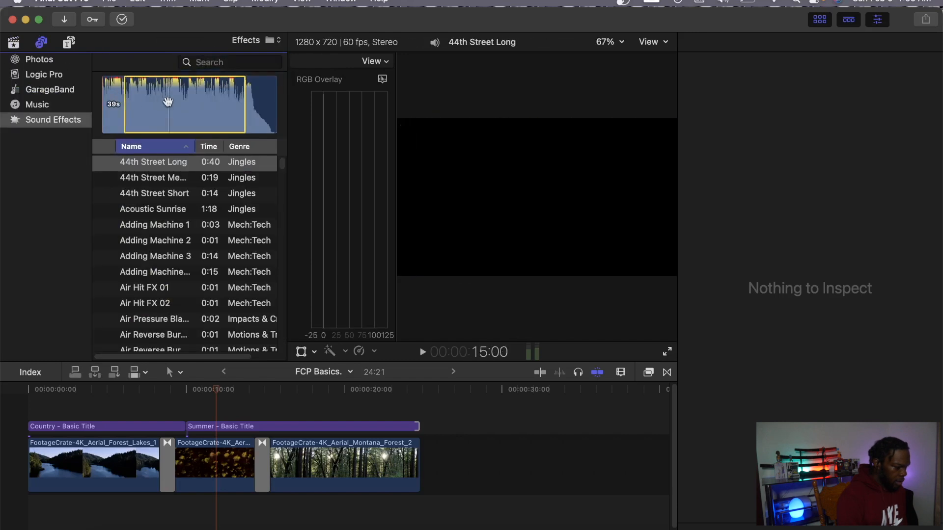
pyautogui.moveTo(132, 399); pyautogui.dragTo(80, 511)
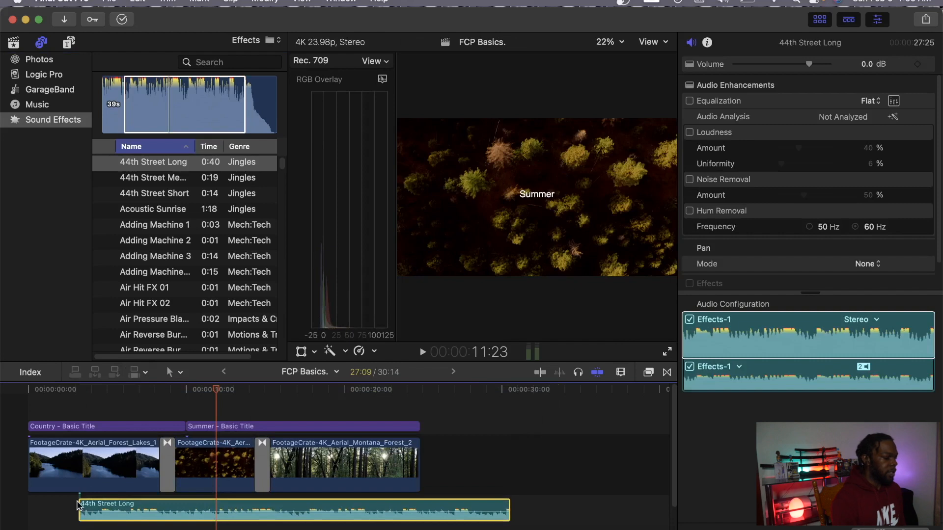
# Extend the 44th Street Long audio clip at its start and move it to begin at the start of the timeline.
pyautogui.moveTo(78, 506); pyautogui.dragTo(3, 510)
pyautogui.moveTo(366, 504); pyautogui.dragTo(394, 505)
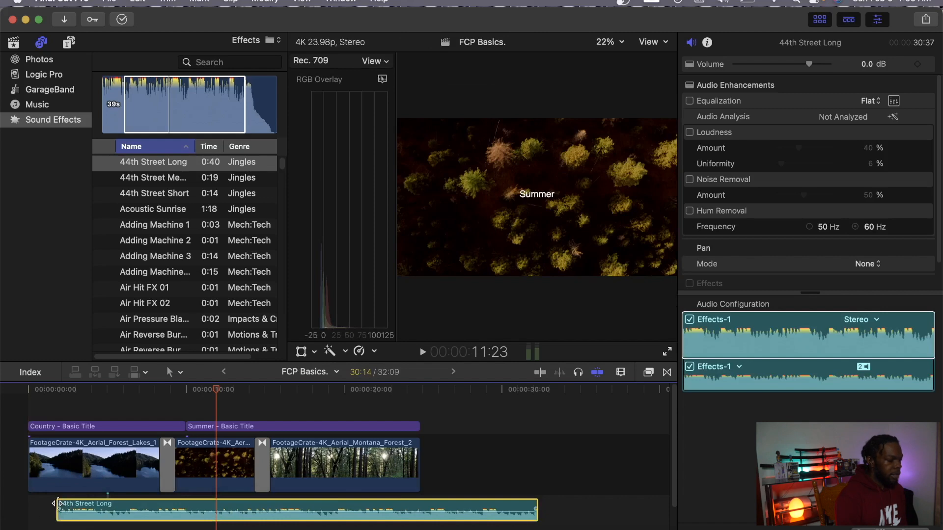
pyautogui.moveTo(58, 504); pyautogui.dragTo(2, 507)
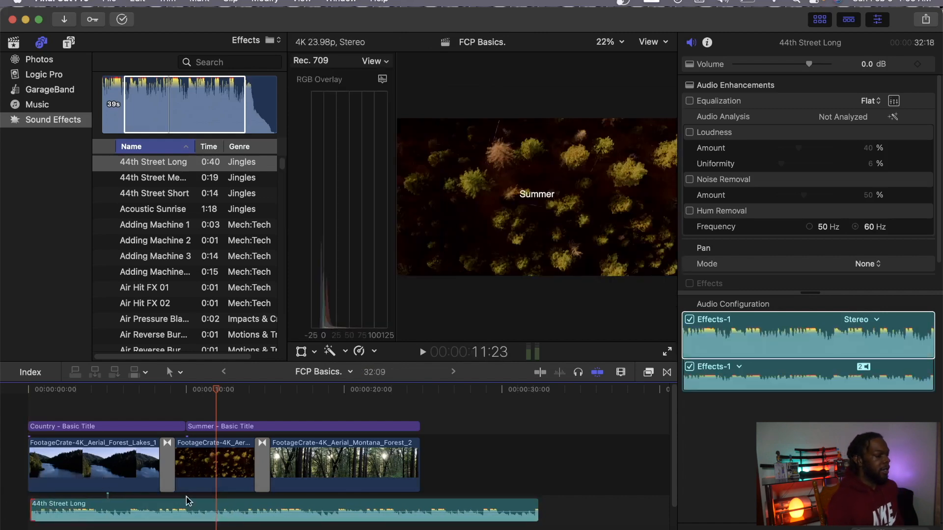
pyautogui.moveTo(194, 504); pyautogui.dragTo(154, 517)
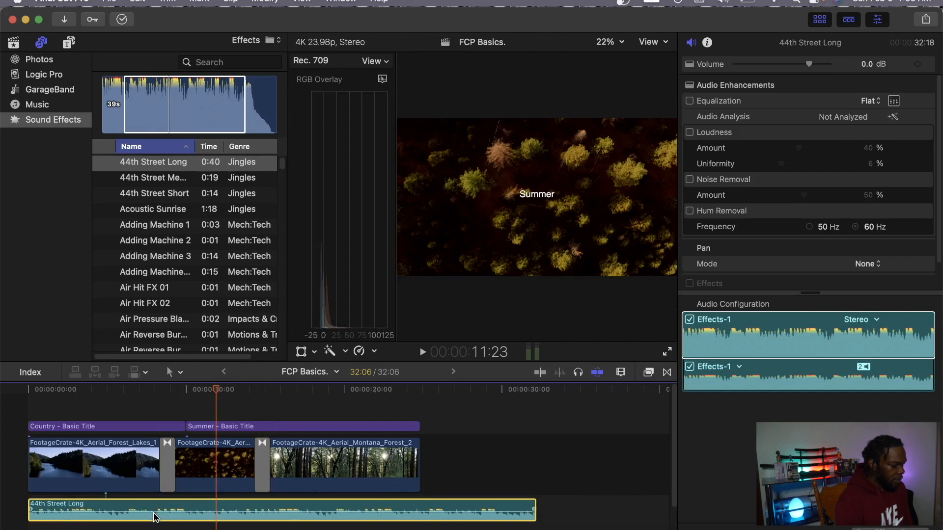
# Play the project from the beginning for about nine seconds to hear the added music, and stop playback.
pyautogui.click(27, 392)
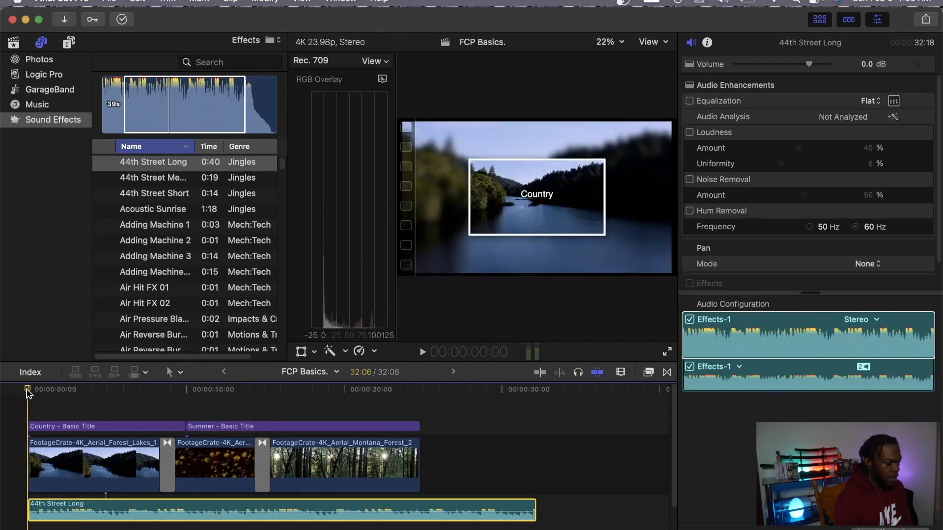
pyautogui.press('space')
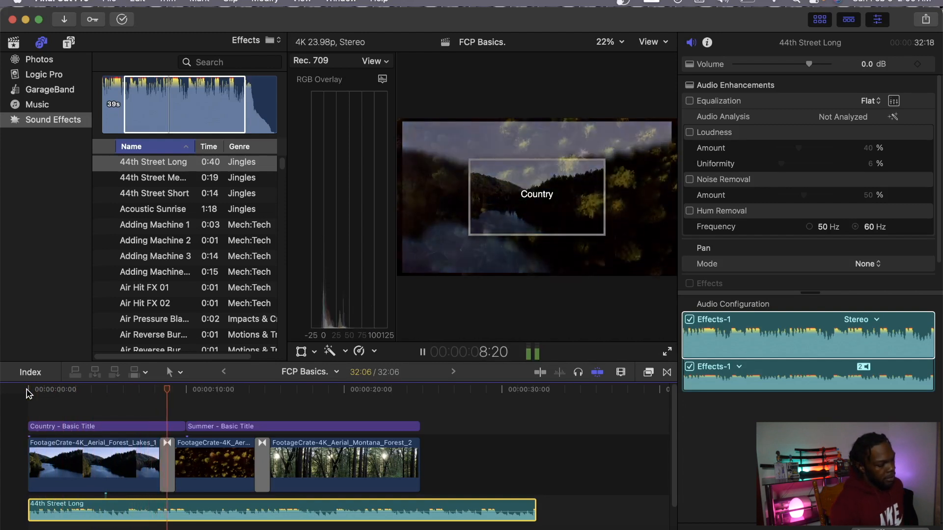
pyautogui.press('space')
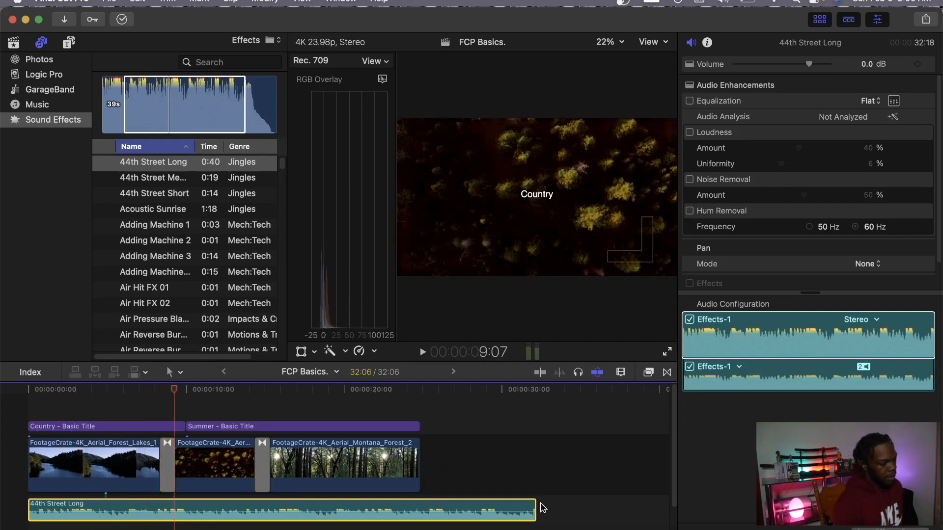
# Trim the end of the audio clip to the end of the last video clip and play the project from the beginning.
pyautogui.moveTo(533, 505)
pyautogui.mouseDown()
pyautogui.moveTo(398, 513)
pyautogui.moveTo(413, 514)
pyautogui.mouseUp()
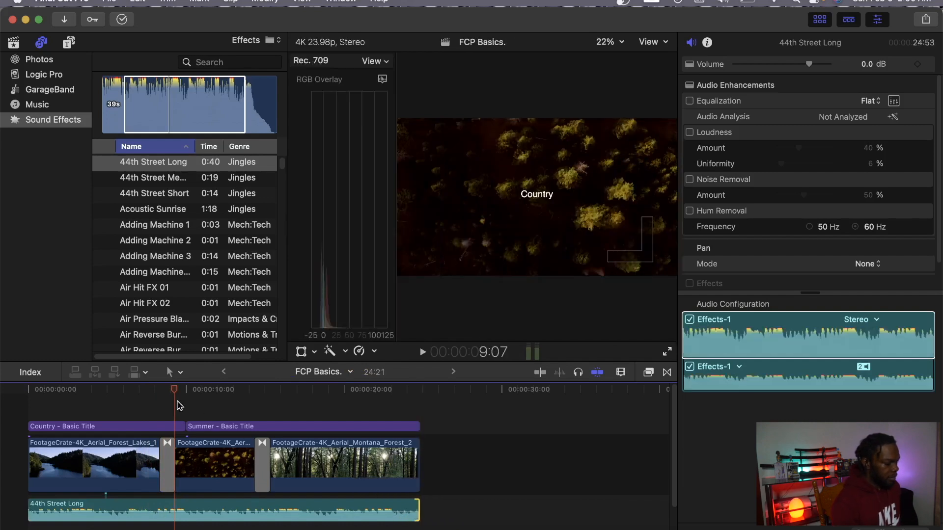
pyautogui.press('Home')
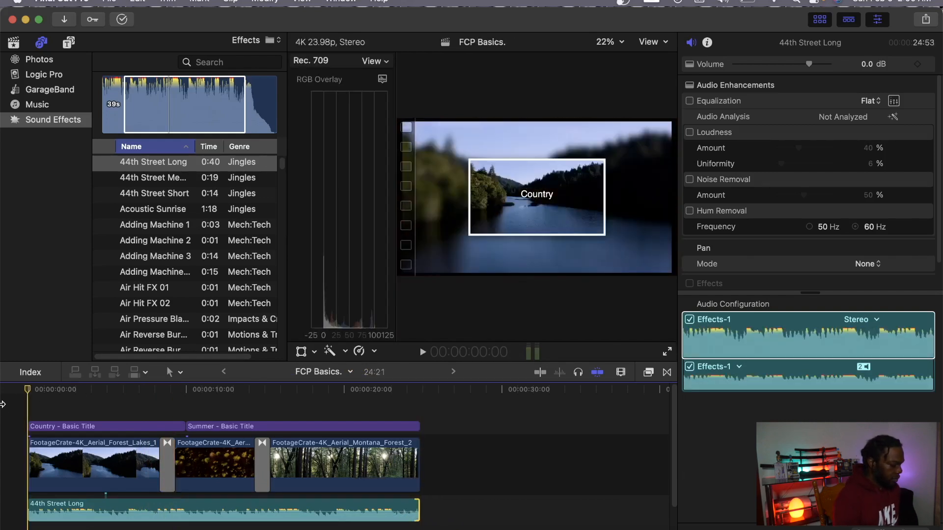
pyautogui.press('space')
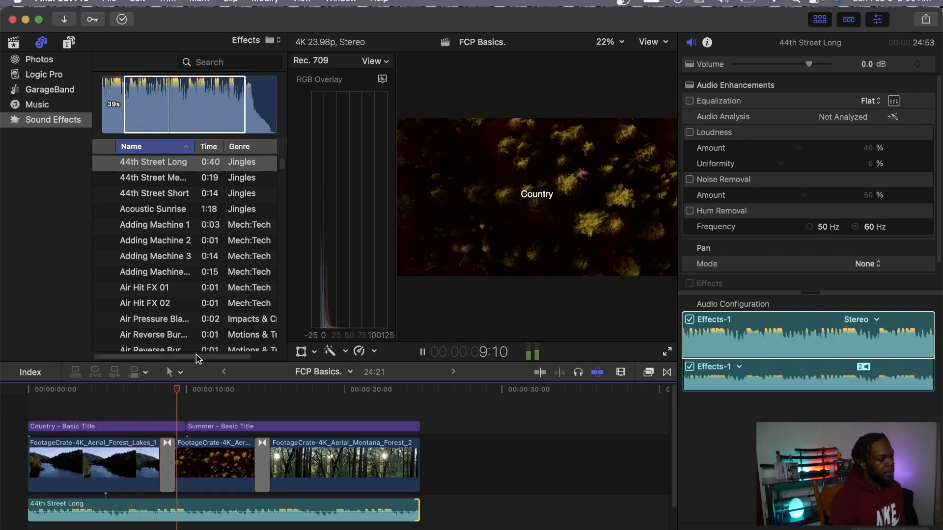
pyautogui.click(180, 373)
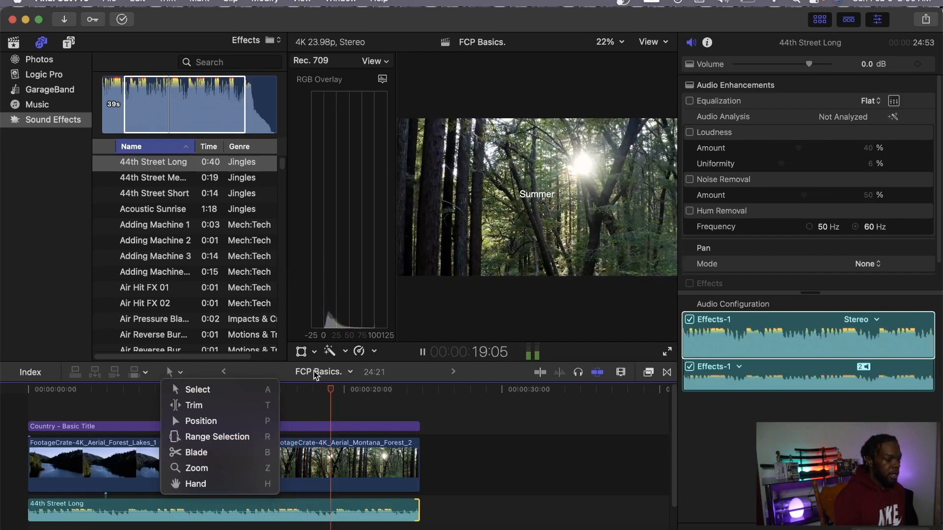
pyautogui.click(424, 351)
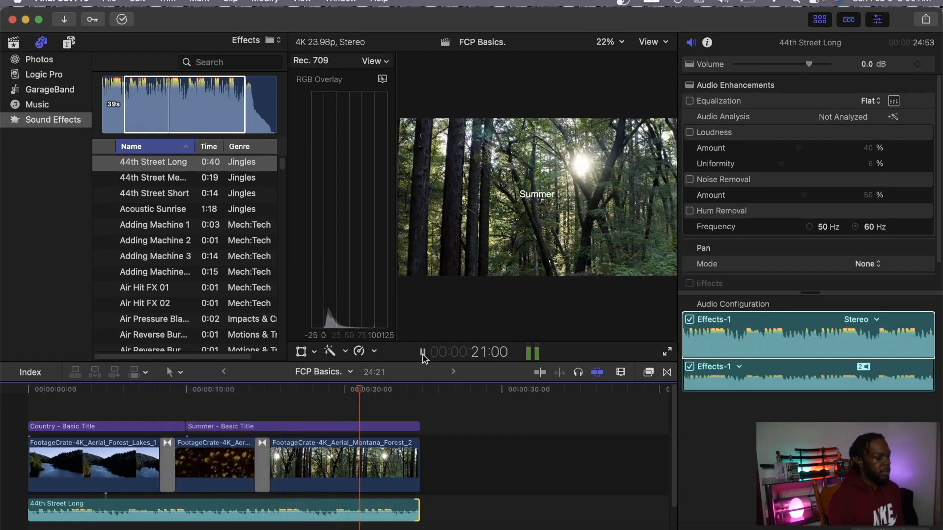
pyautogui.click(423, 353)
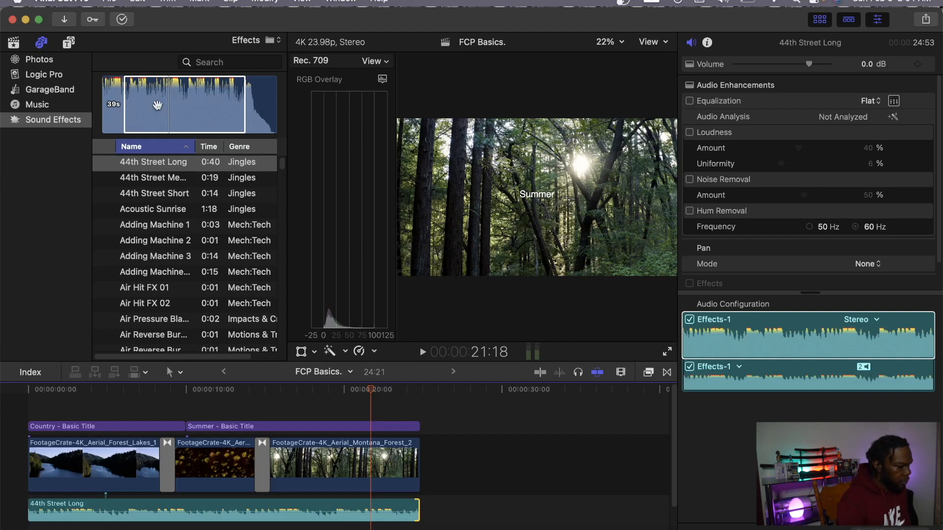
# Browse the installed titles and generators, and preview the Counting generator.
pyautogui.click(64, 45)
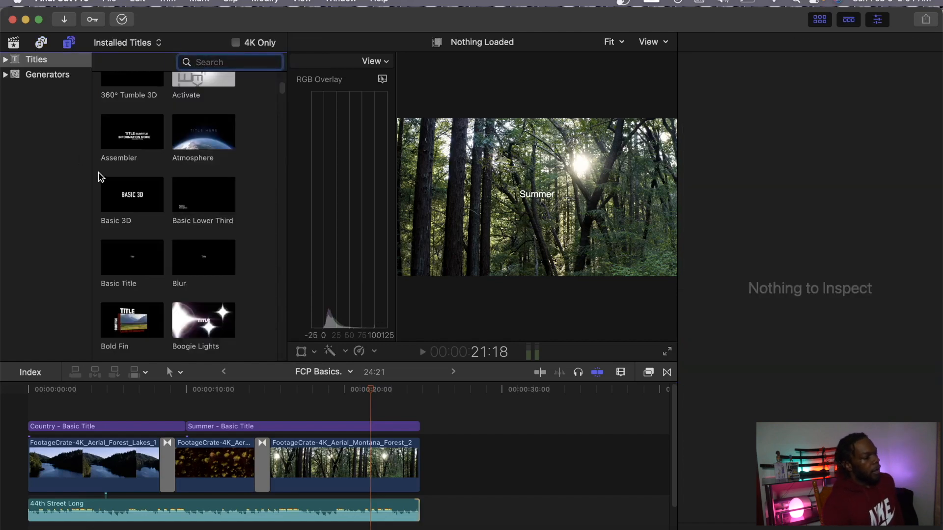
pyautogui.scroll(-8, 280, 98)
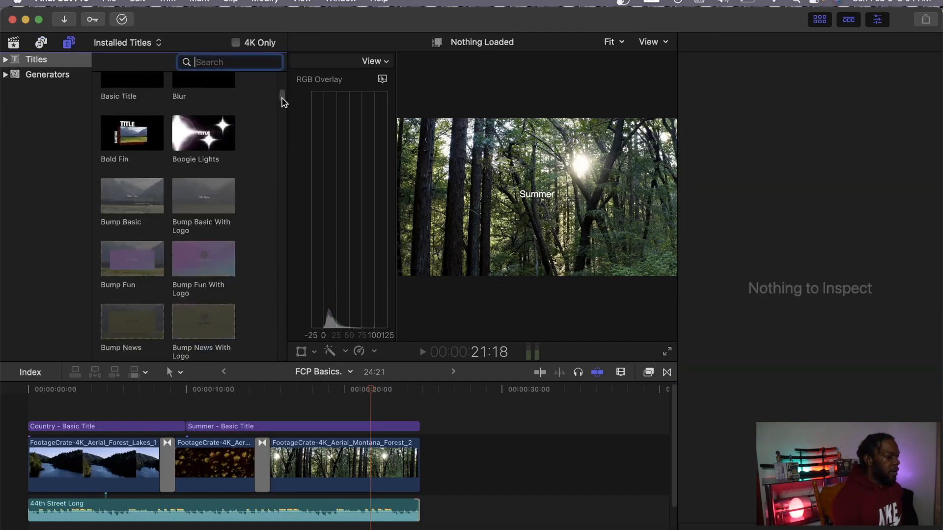
pyautogui.scroll(10, 279, 91)
pyautogui.click(49, 74)
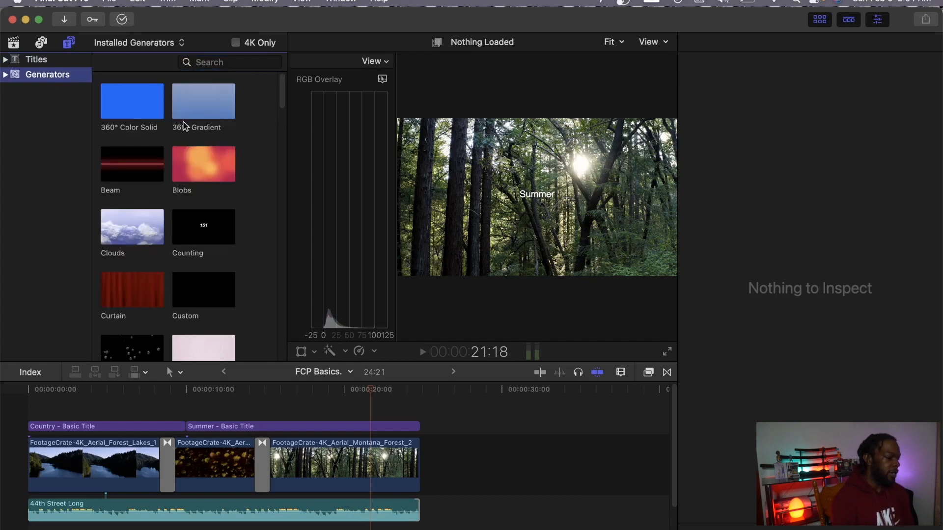
pyautogui.scroll(-5, 282, 103)
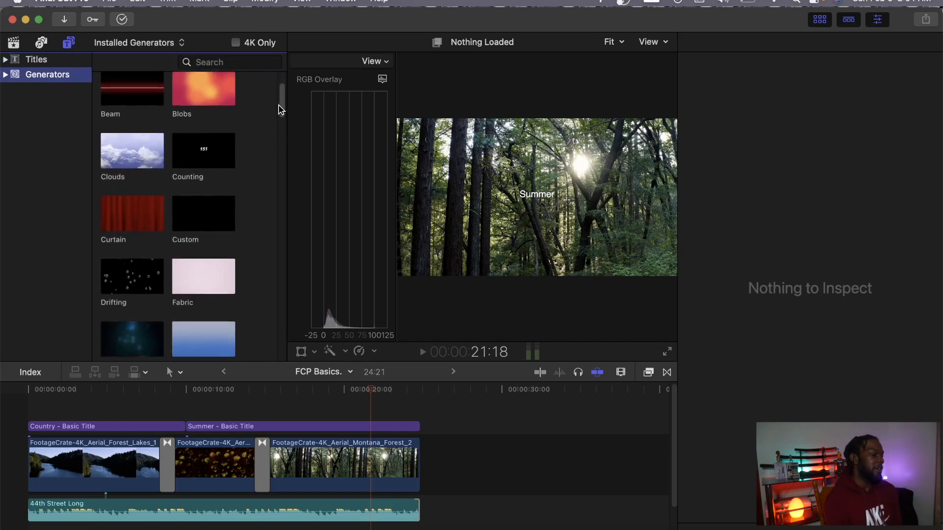
pyautogui.scroll(-3, 274, 118)
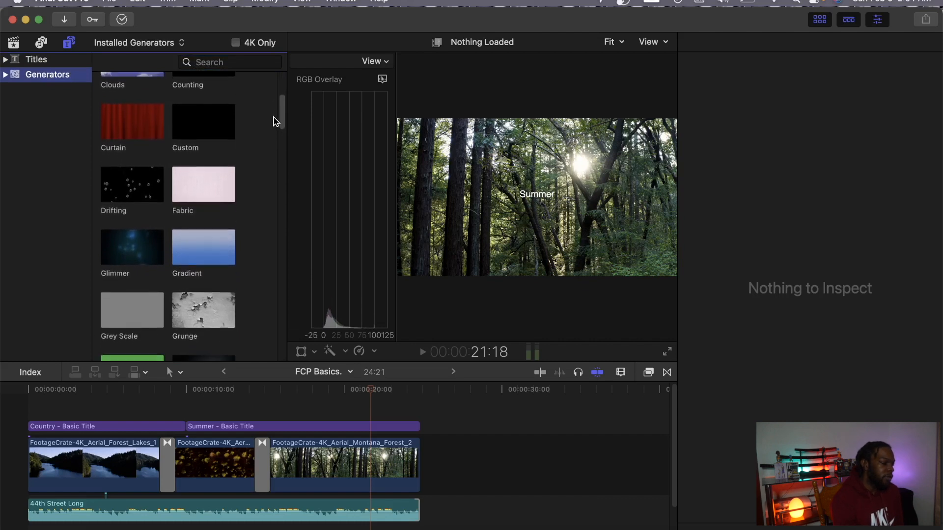
pyautogui.scroll(5, 270, 118)
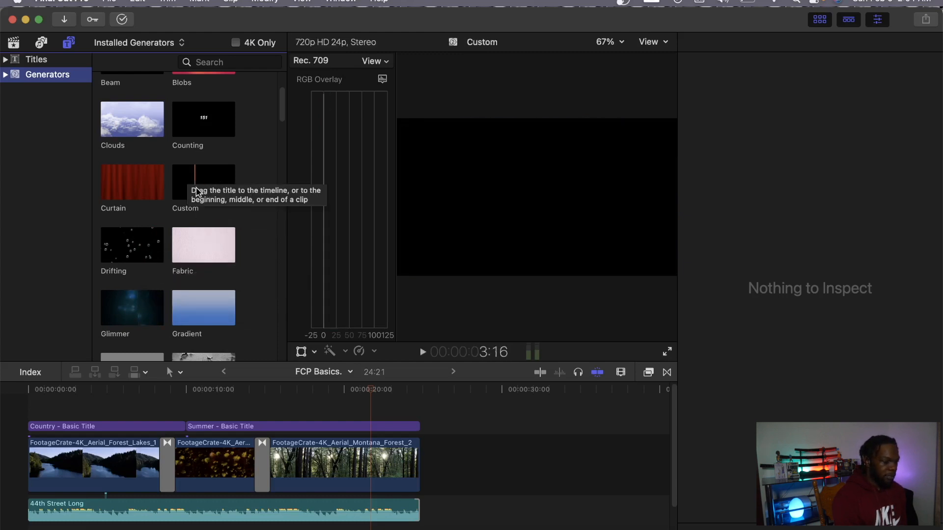
pyautogui.click(198, 124)
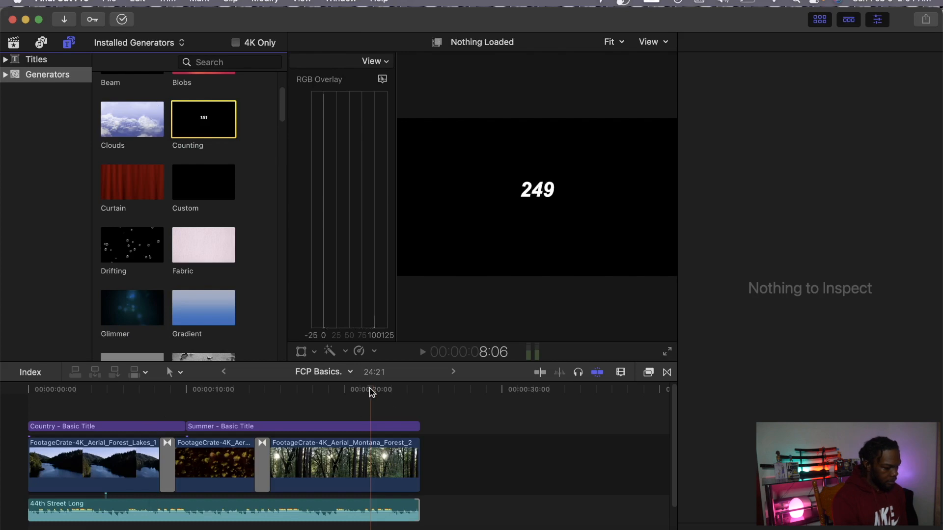
# Examine the last forest clip's information, including the available 360° Projection Mode and Stereoscopic Mode options.
pyautogui.moveTo(370, 392); pyautogui.dragTo(307, 393)
pyautogui.click(324, 464)
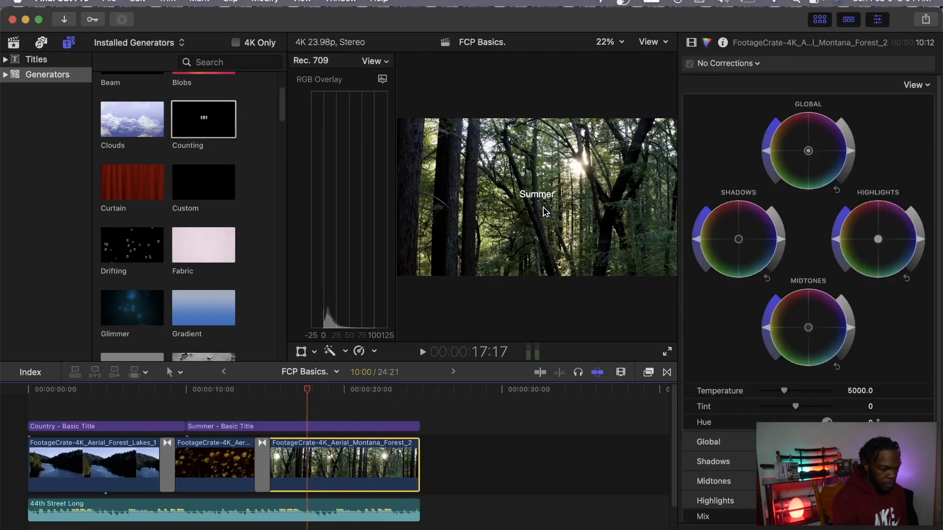
pyautogui.click(723, 43)
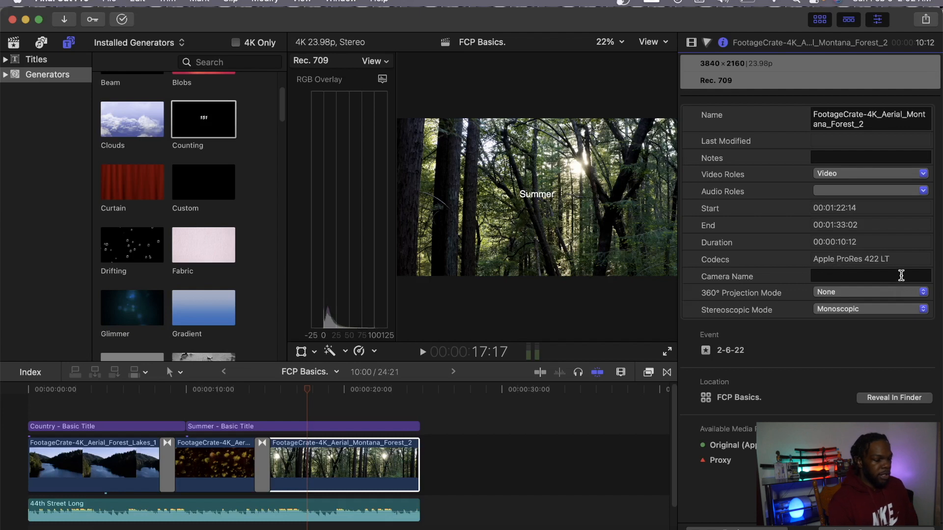
pyautogui.click(918, 294)
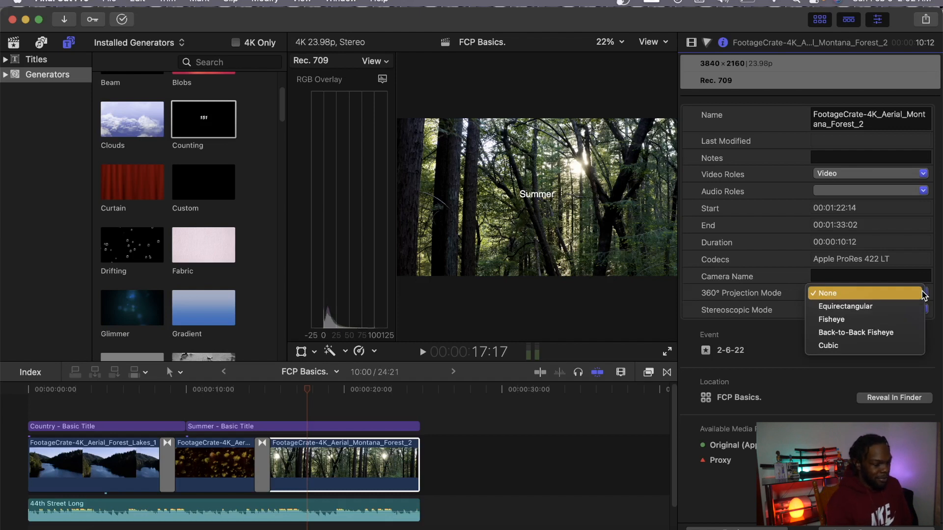
pyautogui.click(771, 319)
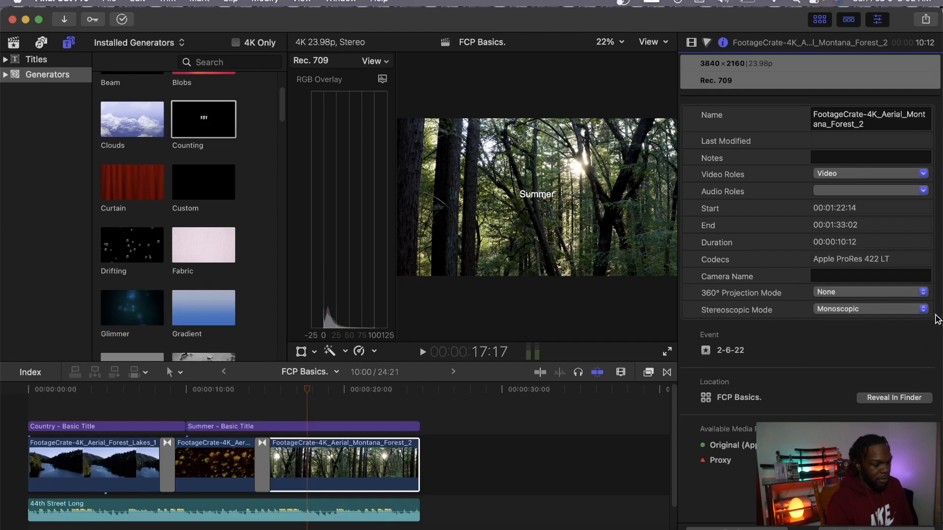
pyautogui.click(924, 309)
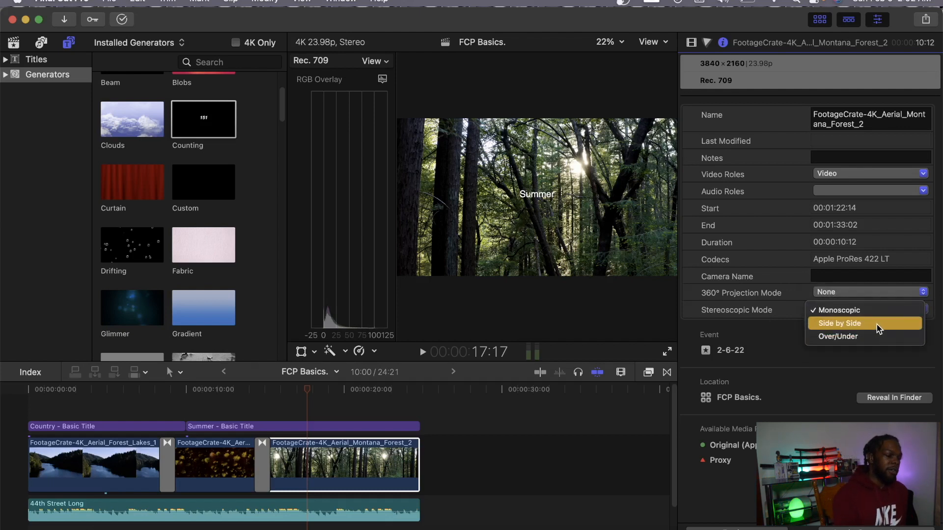
pyautogui.click(741, 313)
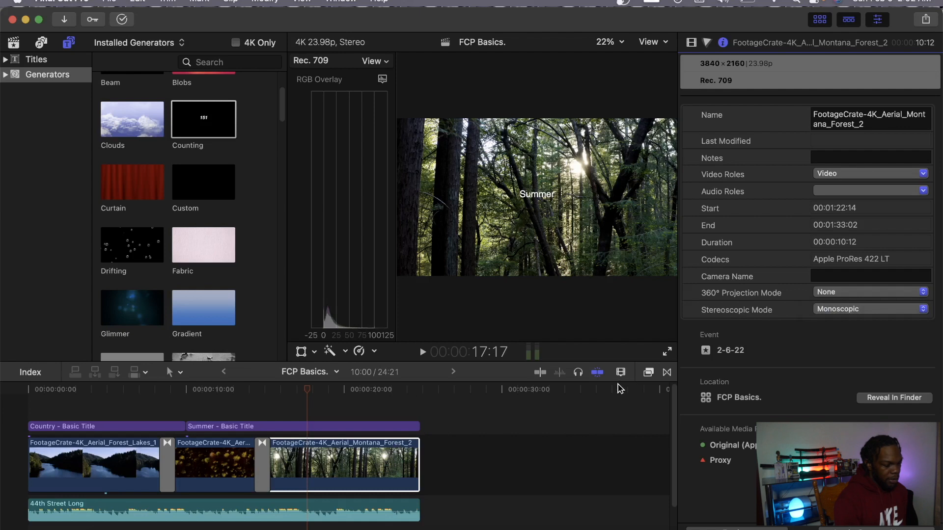
# Add the Fade To Color dissolve transition to the end of the last forest clip.
pyautogui.click(649, 372)
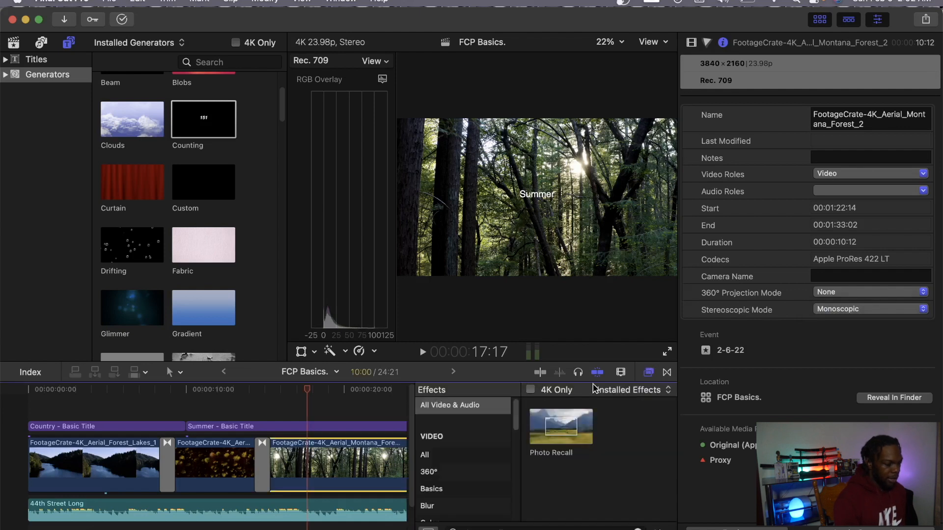
pyautogui.click(666, 373)
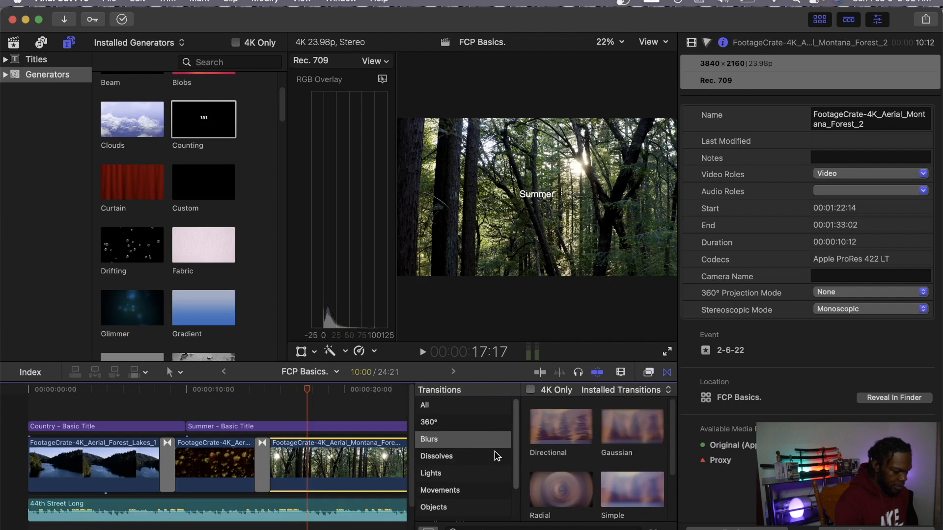
pyautogui.click(465, 461)
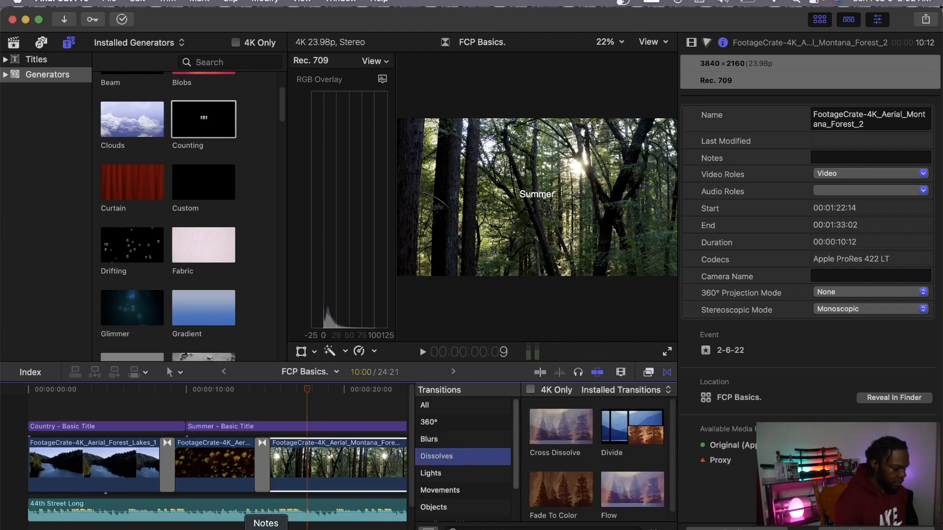
pyautogui.hscroll(7, 203, 454)
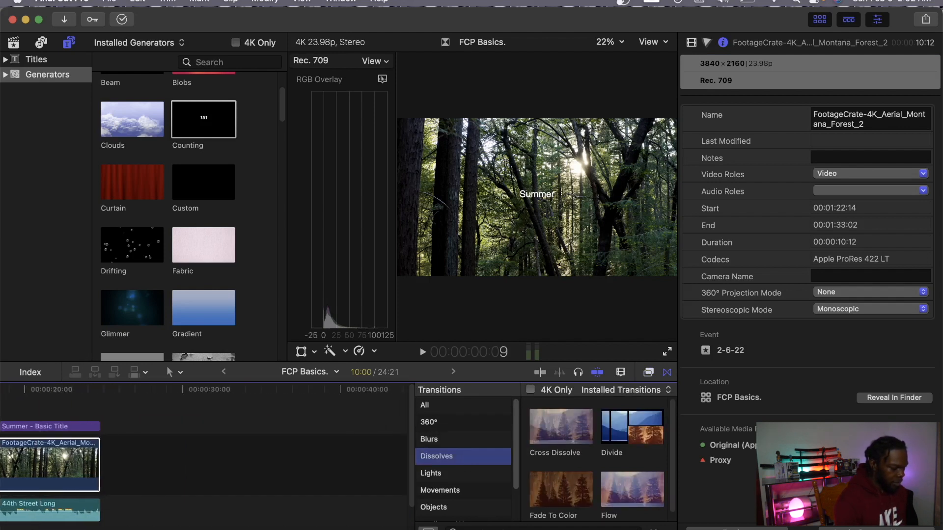
pyautogui.moveTo(554, 500); pyautogui.dragTo(92, 464)
# Play the project from about 21:03 to its end to check the closing fade, and fit the timeline in view.
pyautogui.click(41, 393)
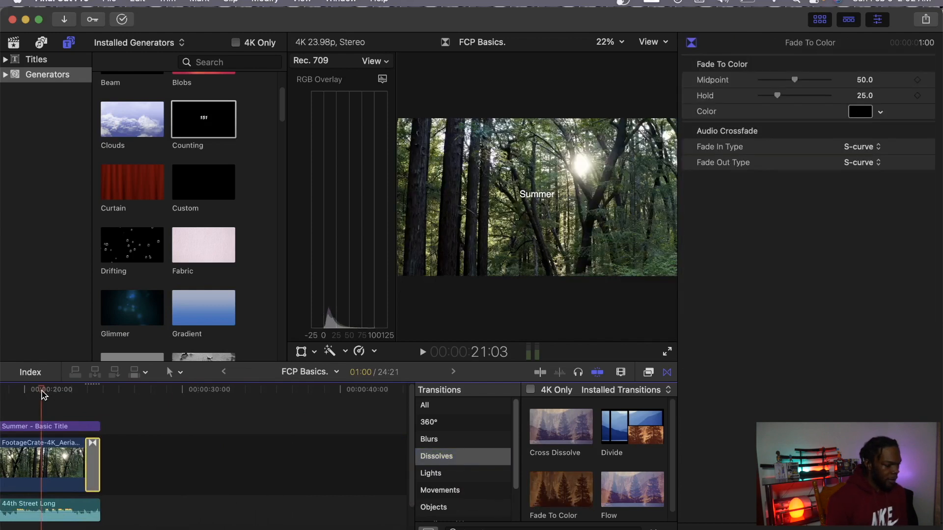
pyautogui.press('space')
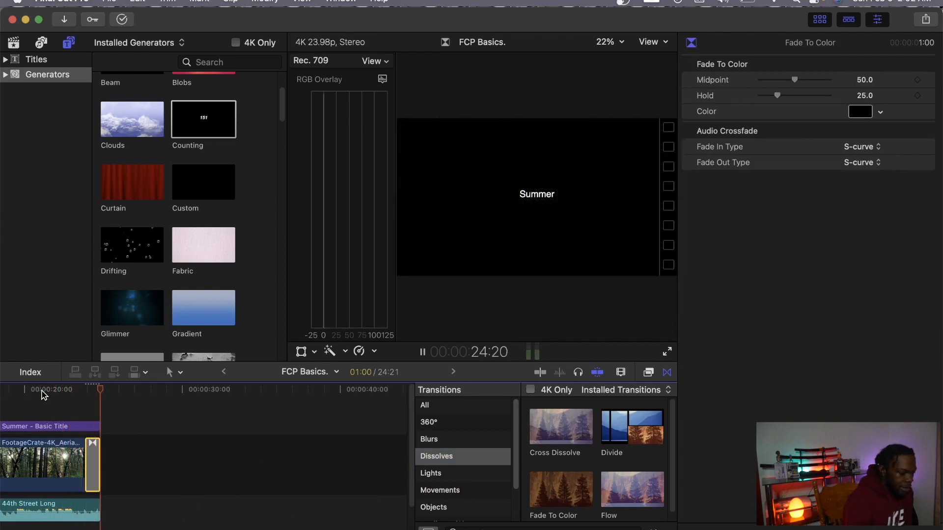
pyautogui.hotkey('shift', 'z')
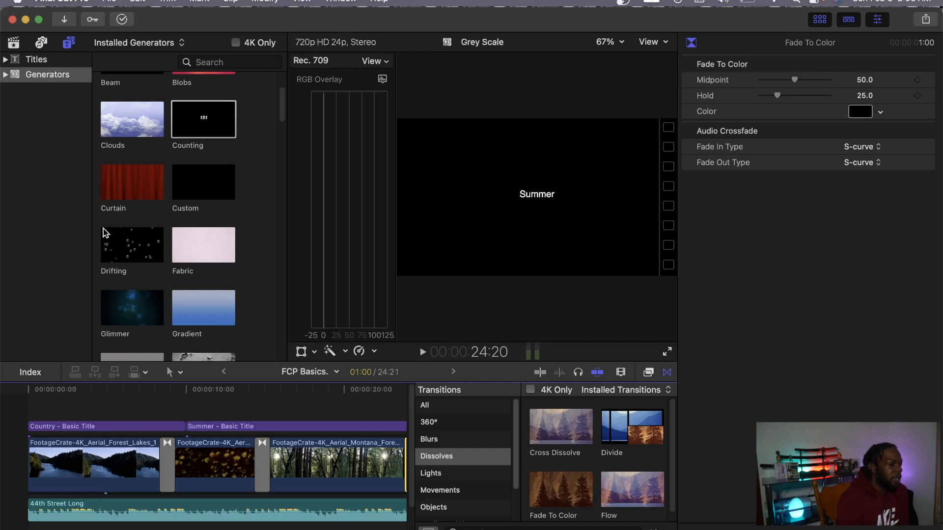
pyautogui.click(111, 2)
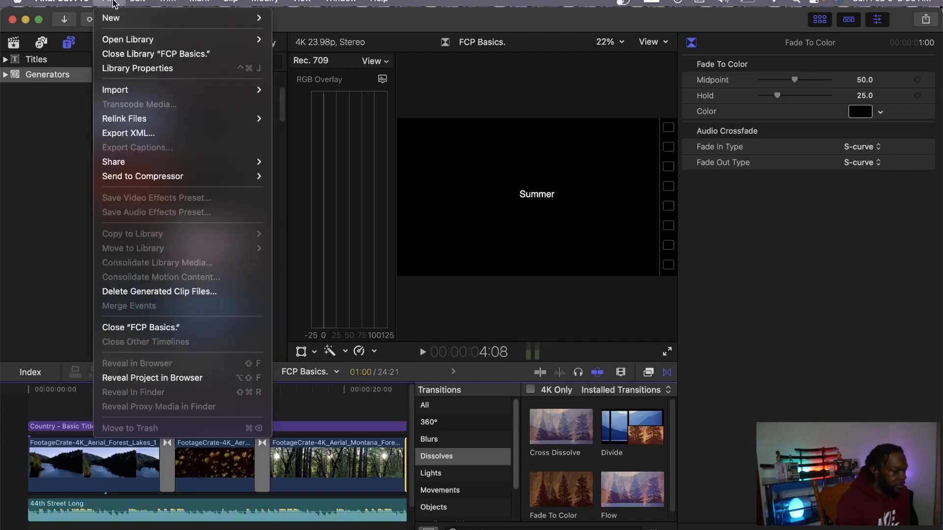
pyautogui.moveTo(137, 2)
pyautogui.moveTo(104, 3)
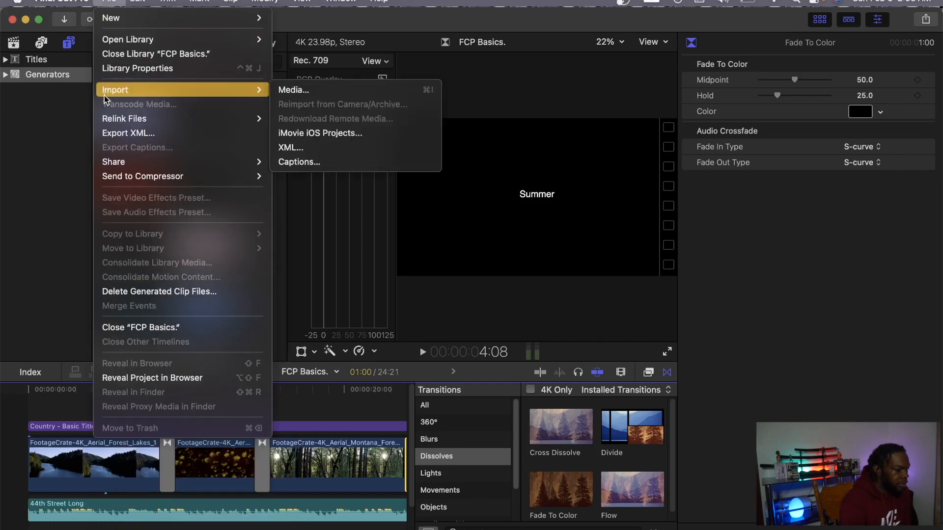
pyautogui.moveTo(264, 3)
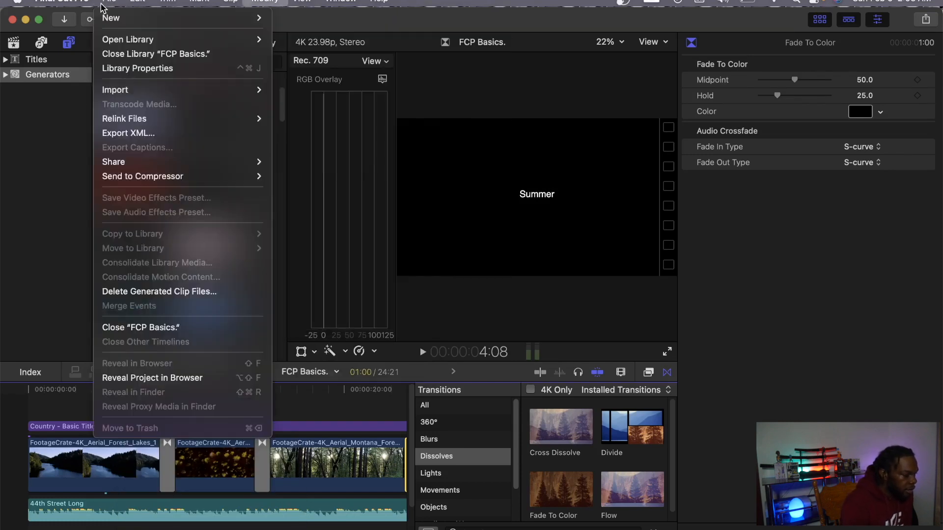
pyautogui.click(100, 3)
pyautogui.click(100, 3)
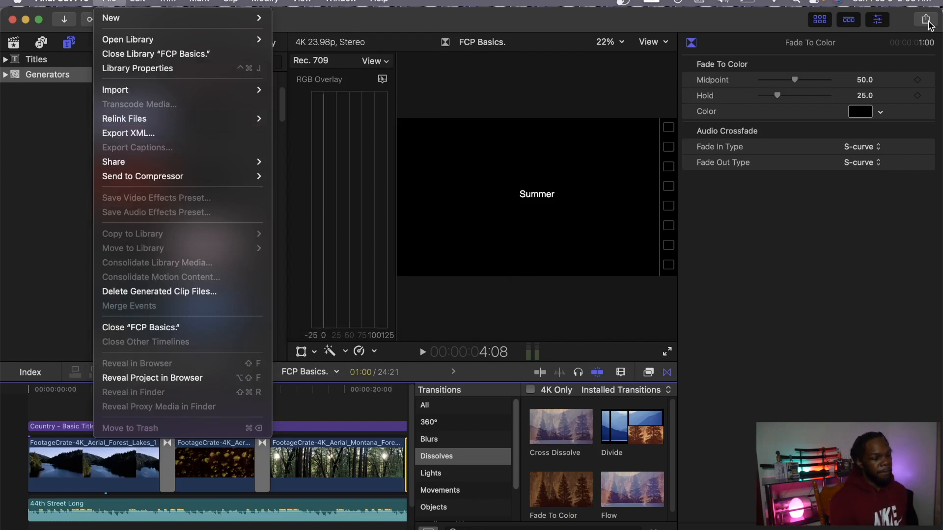
pyautogui.click(928, 23)
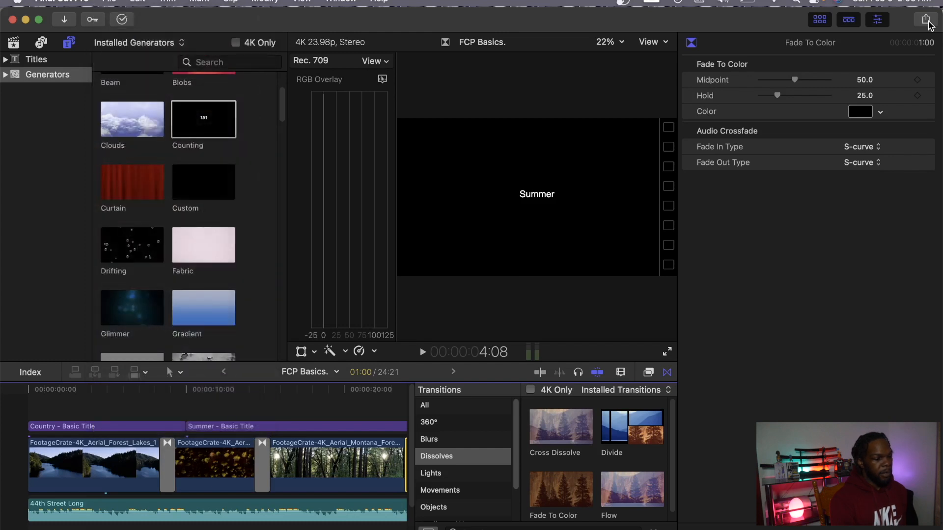
# Review the project's available share destinations, and examine the info and settings of the YouTube & Facebook export without exporting.
pyautogui.click(926, 21)
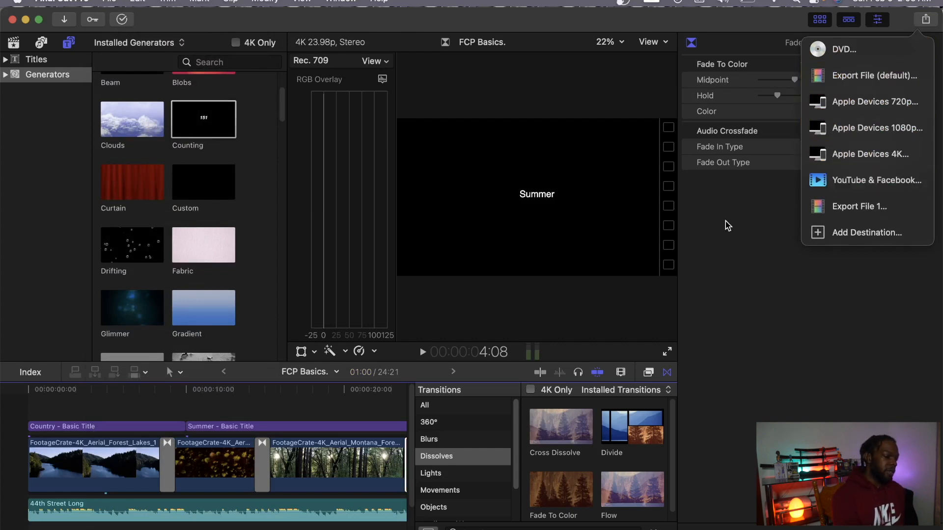
pyautogui.click(732, 234)
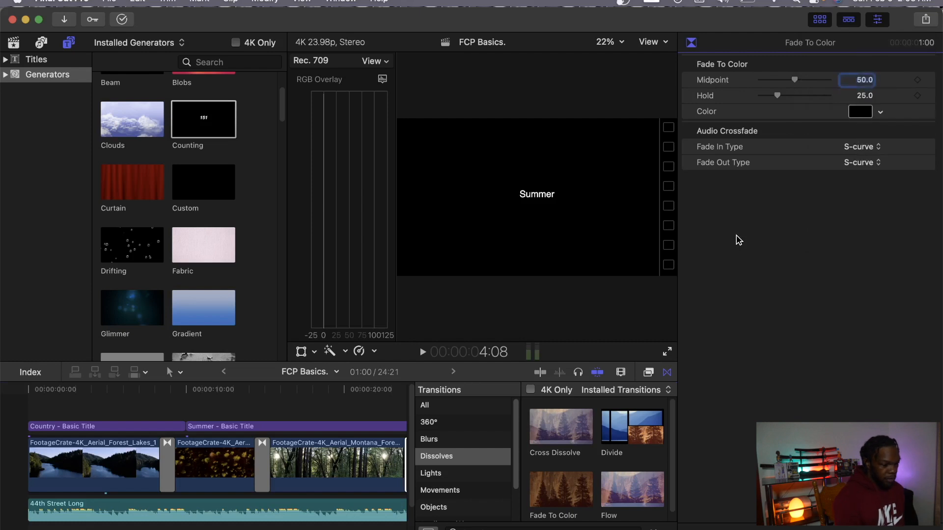
pyautogui.click(925, 20)
pyautogui.click(900, 178)
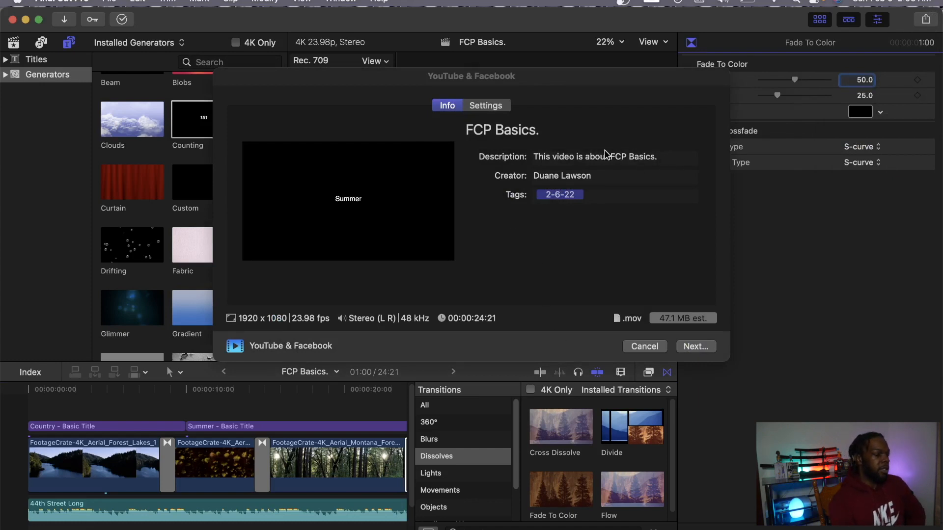
pyautogui.click(486, 130)
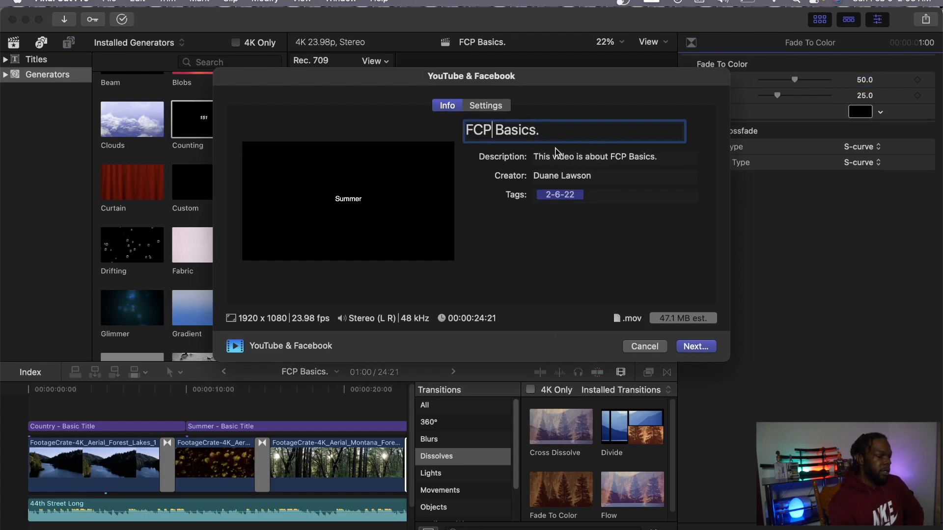
pyautogui.click(486, 106)
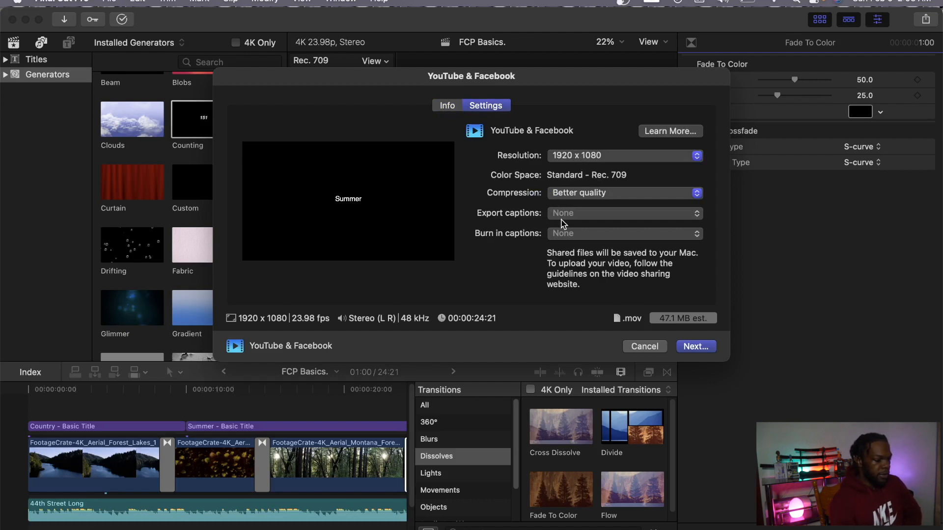
pyautogui.click(648, 347)
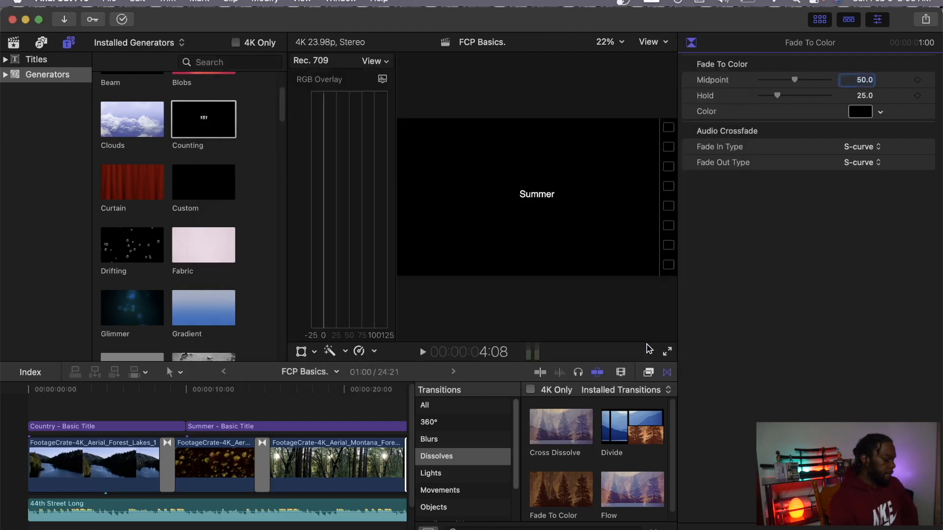